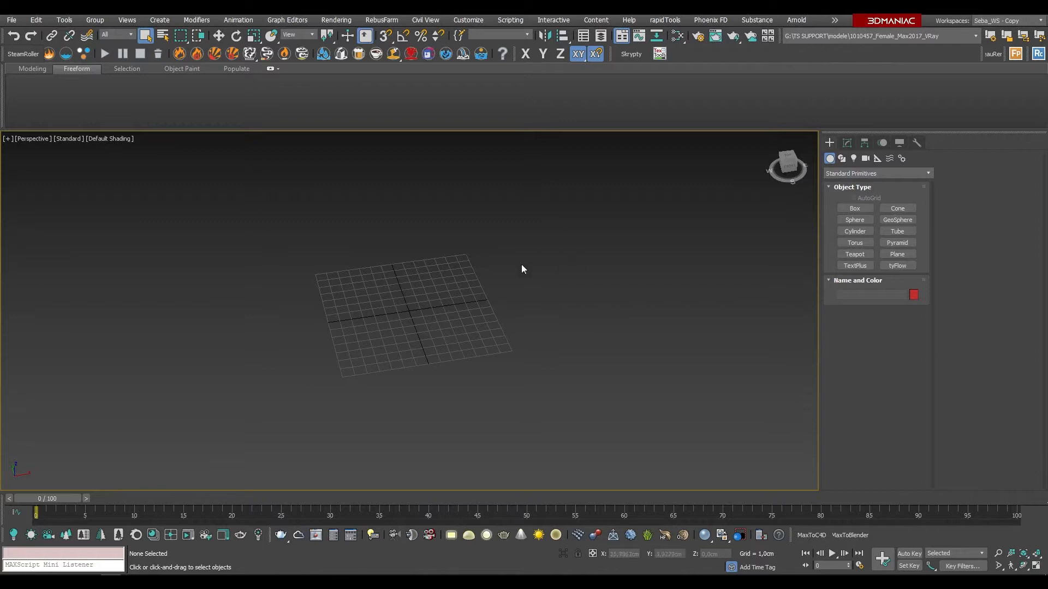
Step: Create a plane about 27.6 cm long and 28.9 cm wide over the grid and give it a grey object colour
click(897, 254)
drag(250, 244, 661, 394)
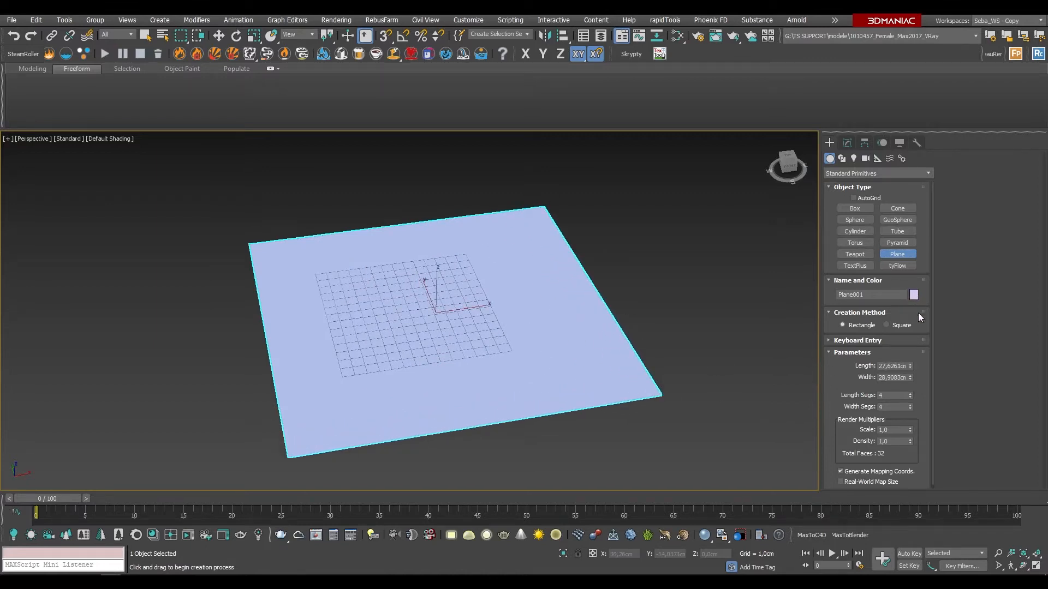
click(913, 294)
click(542, 317)
click(592, 352)
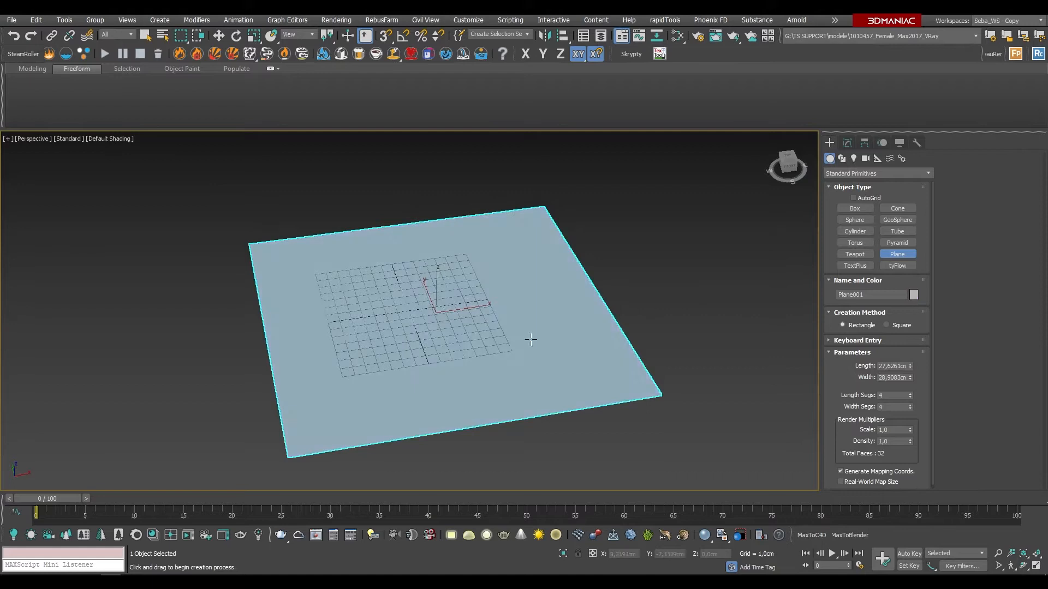
Step: Add an Edit Poly modifier to the plane and show edged faces in the viewport
click(847, 143)
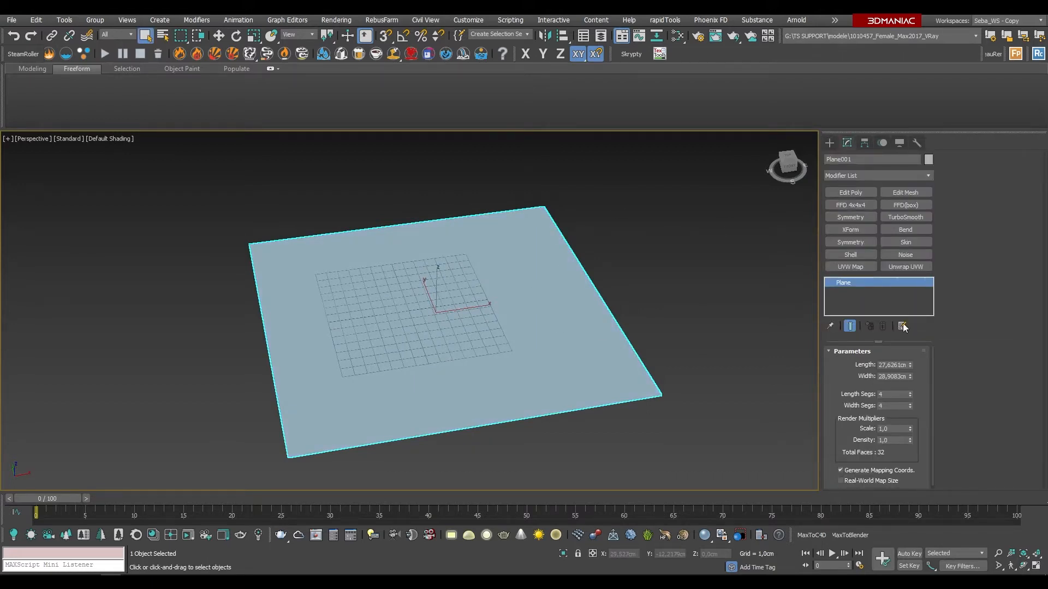
click(860, 193)
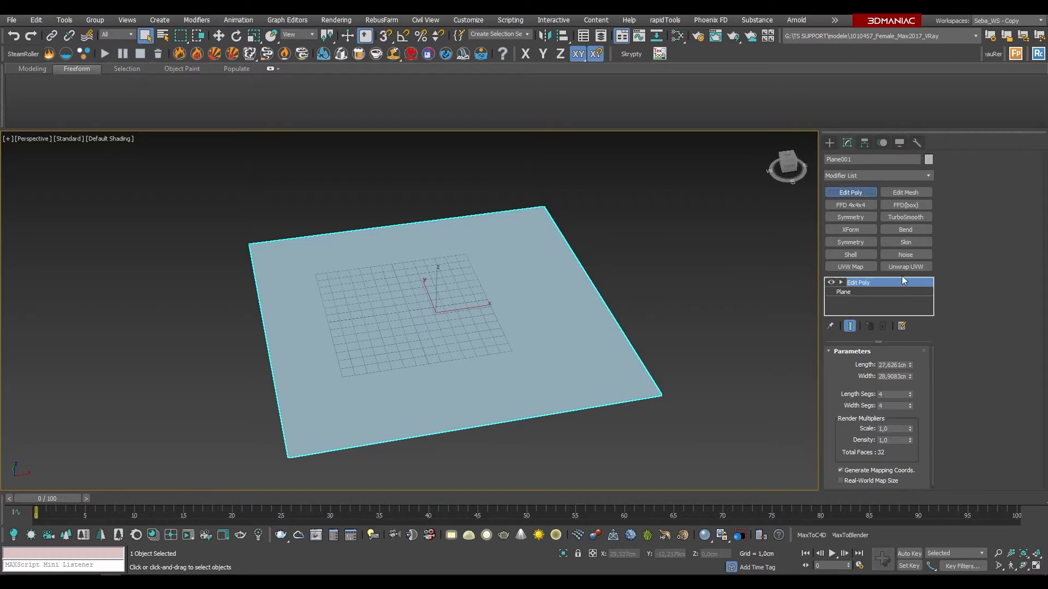
key(F4)
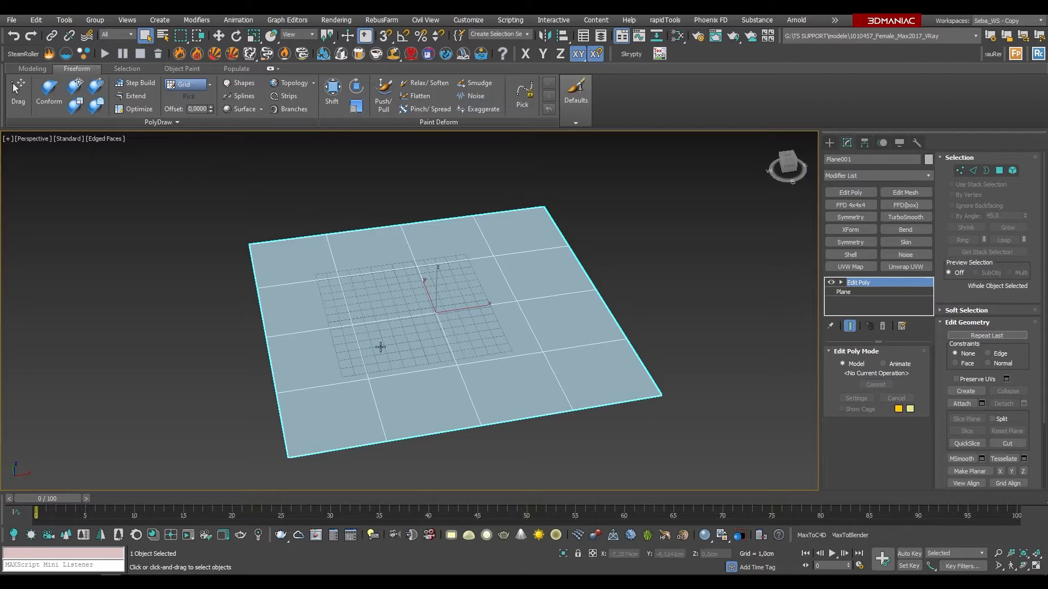
Step: Move the plane to the origin by resetting its X and Y positions to 0
key(w)
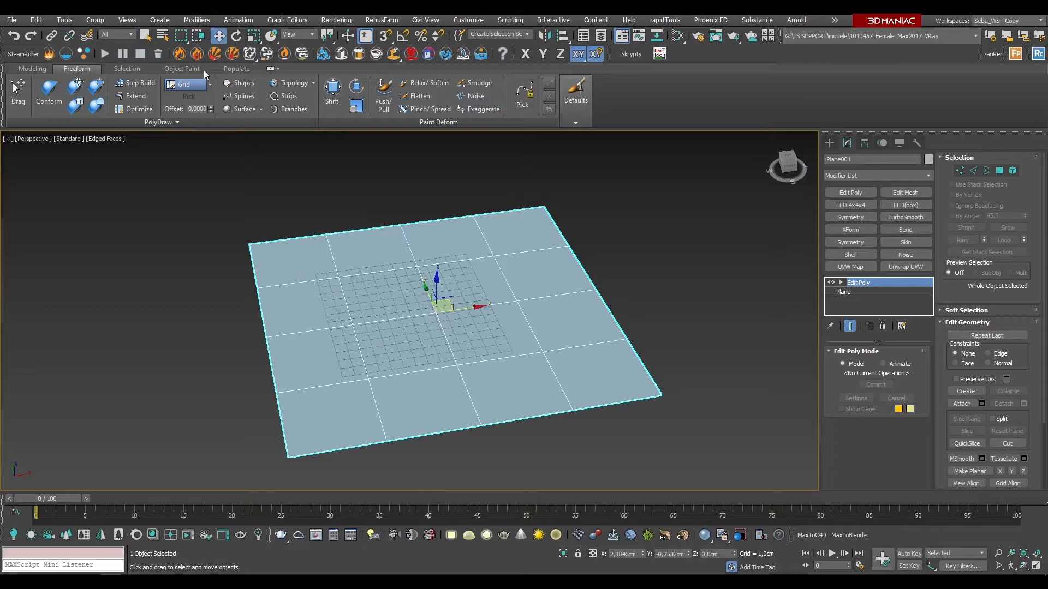
right_click(643, 555)
right_click(689, 554)
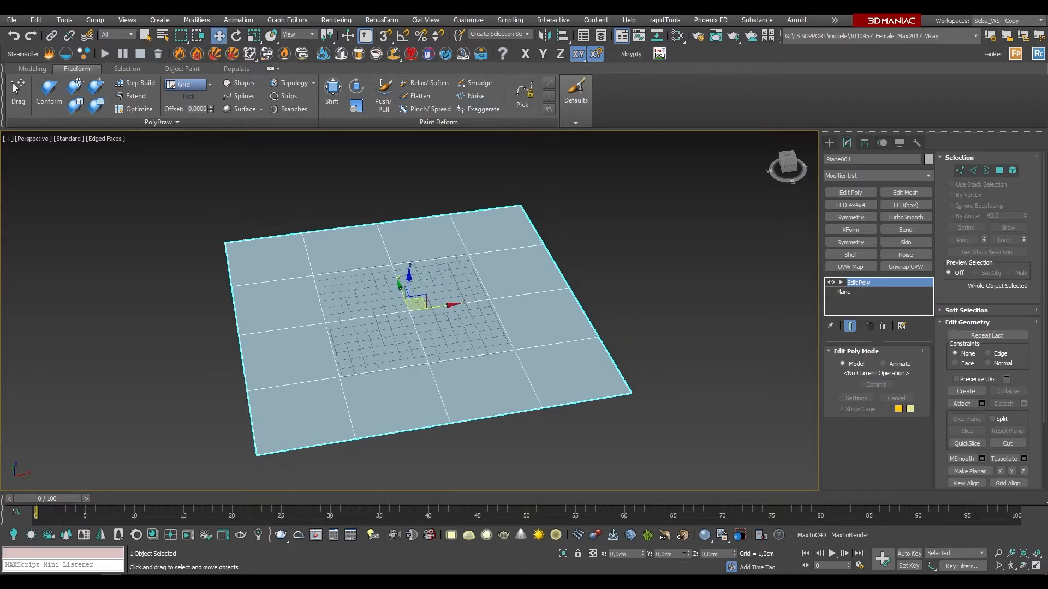
Step: Add a TurboSmooth modifier to the plane and a second Edit Poly modifier above it
scroll(404, 315, up, 3)
scroll(404, 315, down, 6)
alt+middle_drag(404, 316, 432, 346)
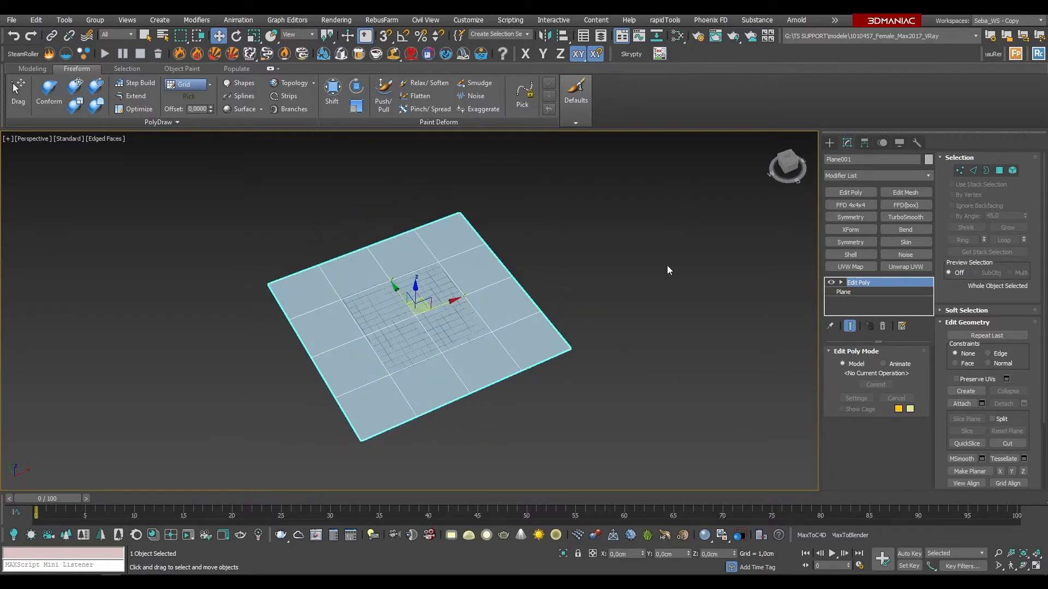
scroll(414, 341, up, 2)
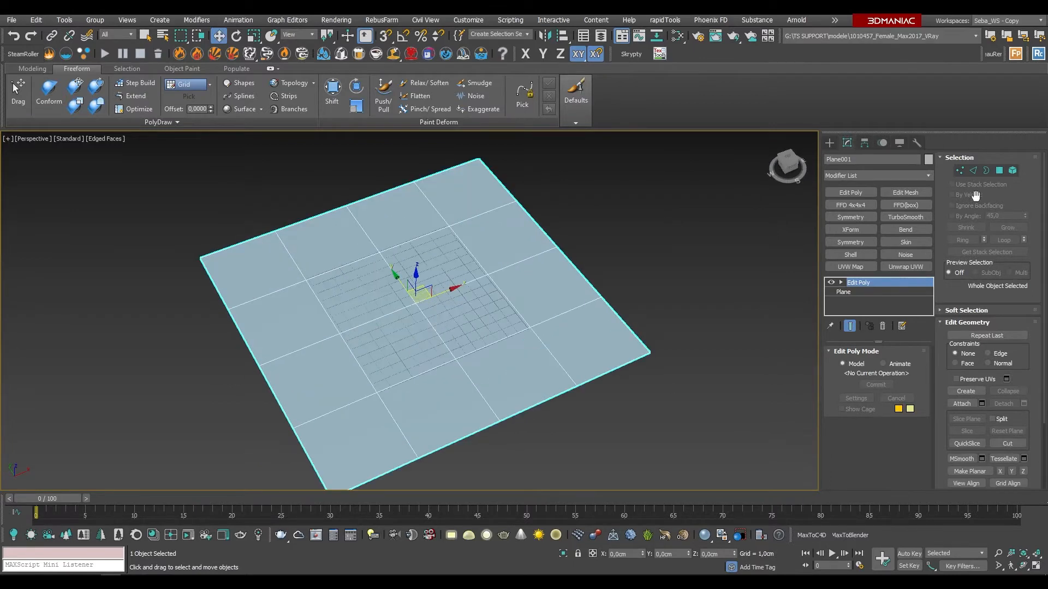
click(902, 217)
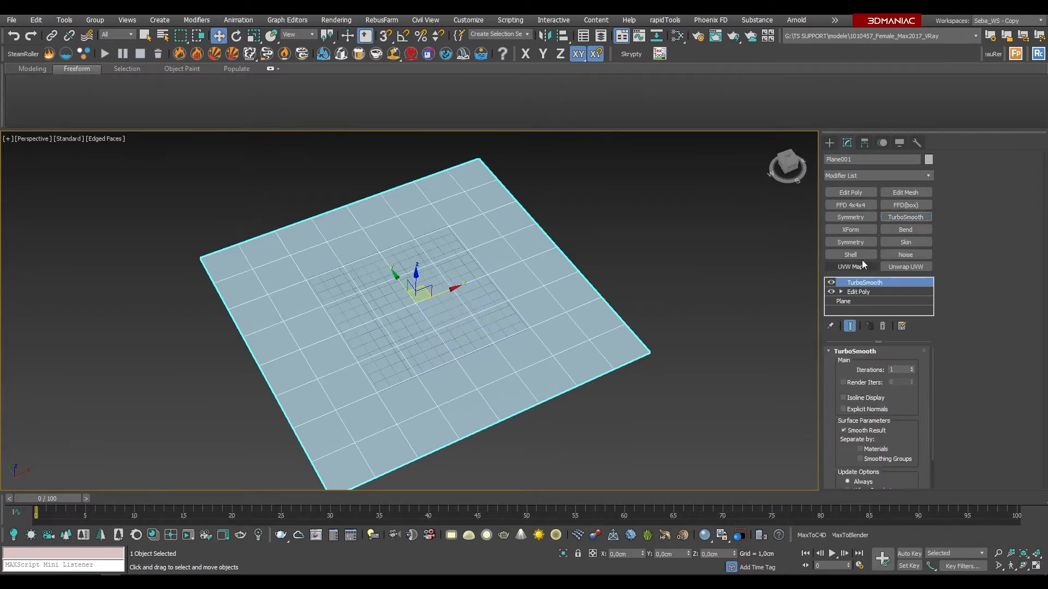
click(850, 193)
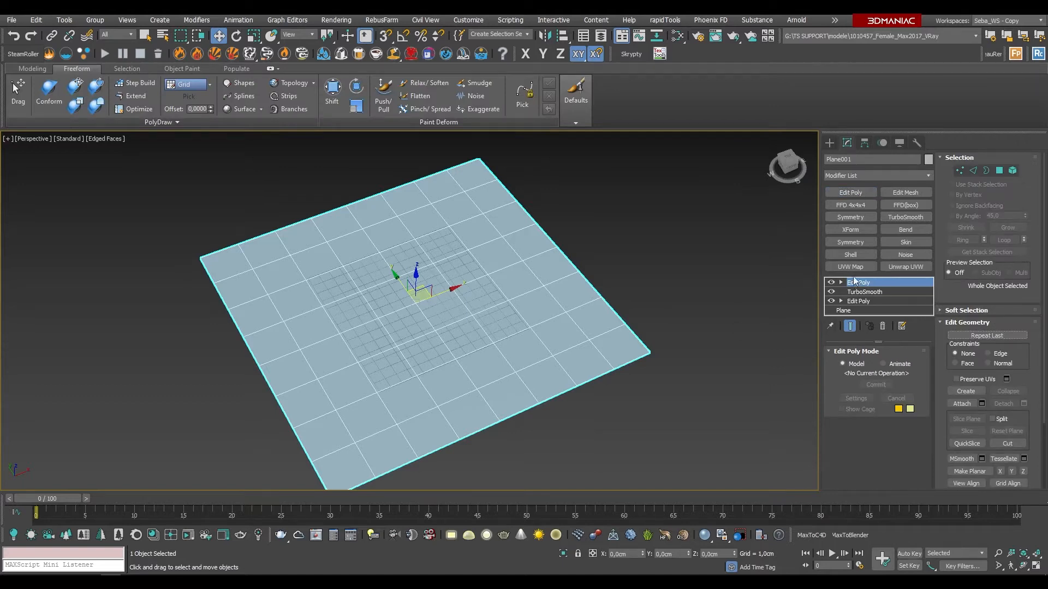
Step: Collapse the Edit Poly Mode rollout and widen the command panel to three columns
click(856, 352)
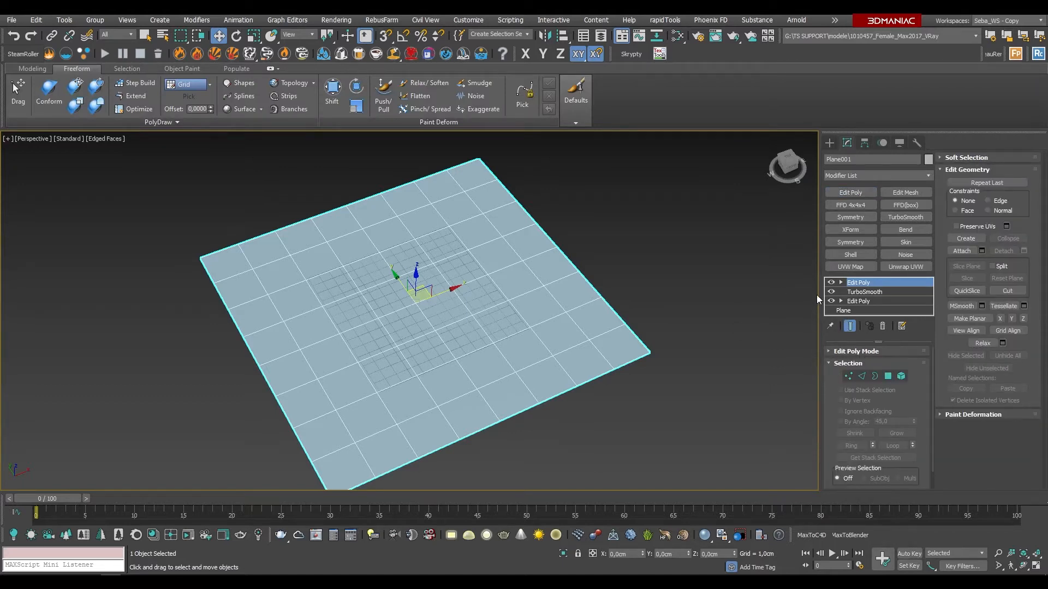
drag(819, 295, 734, 295)
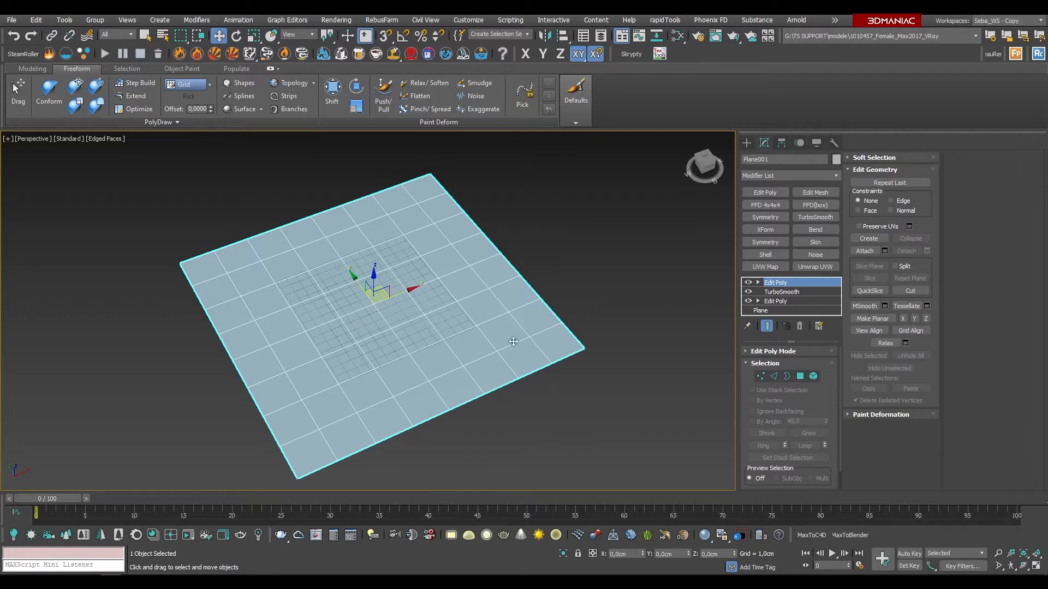
Step: Inset a two-by-two block of polygons near the plane's far-left corner as a group by about 1.13 cm
click(798, 376)
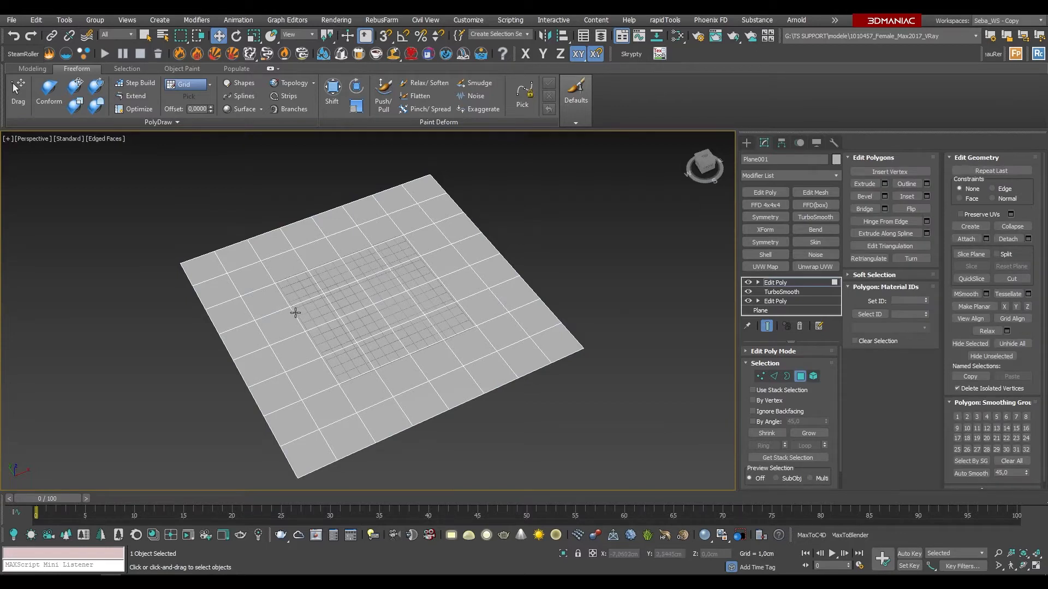
scroll(271, 291, up, 3)
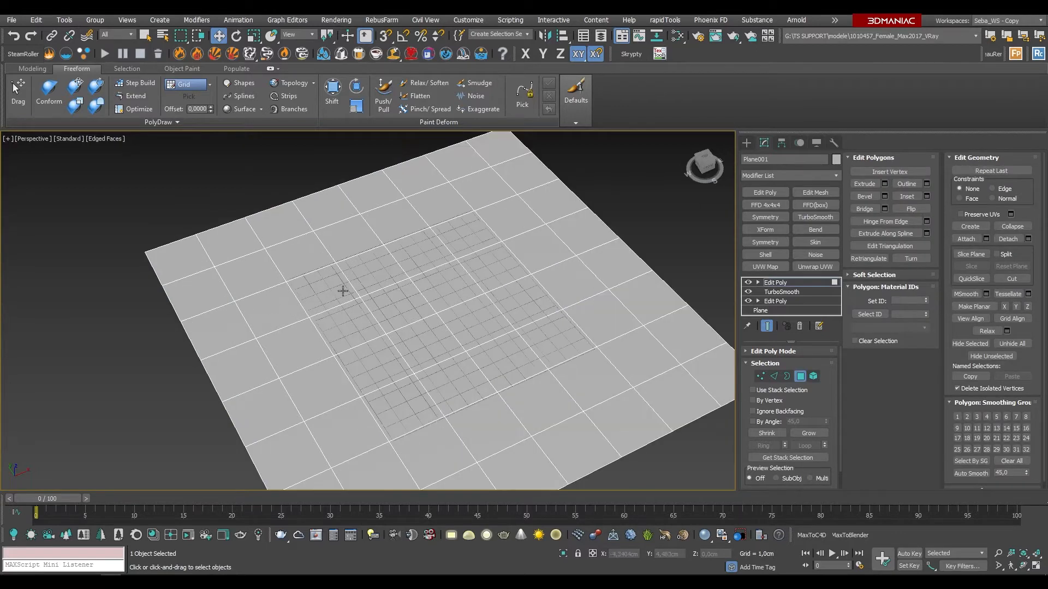
click(267, 275)
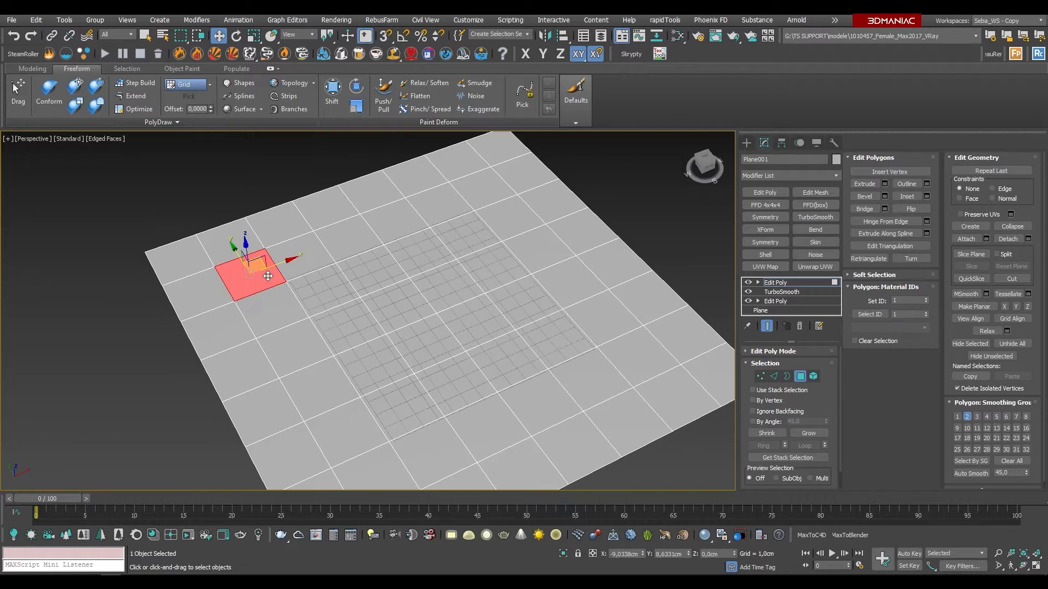
ctrl+click(287, 300)
ctrl+click(310, 268)
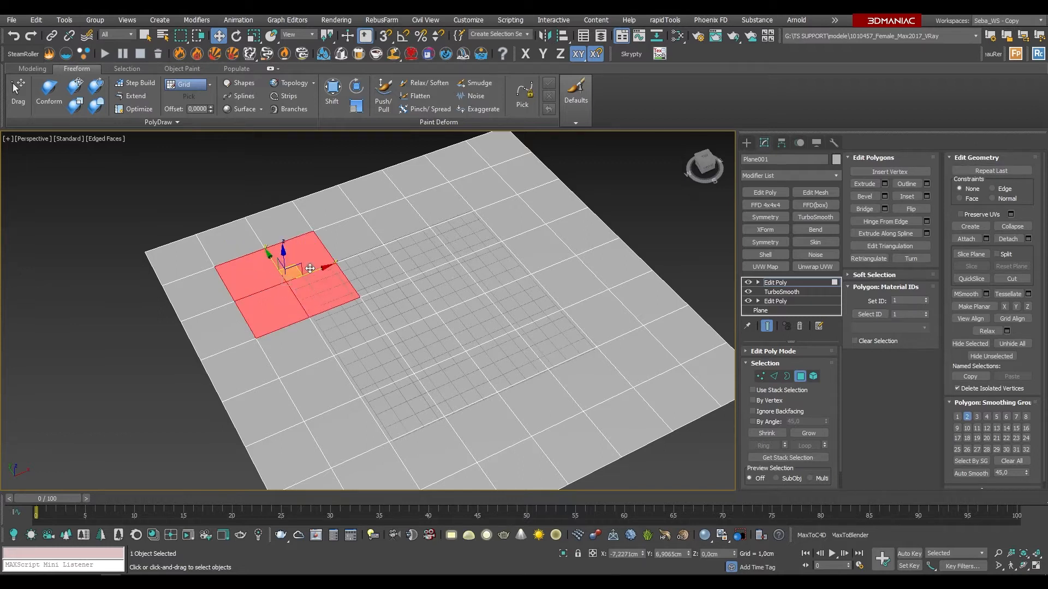
scroll(376, 330, down, 2)
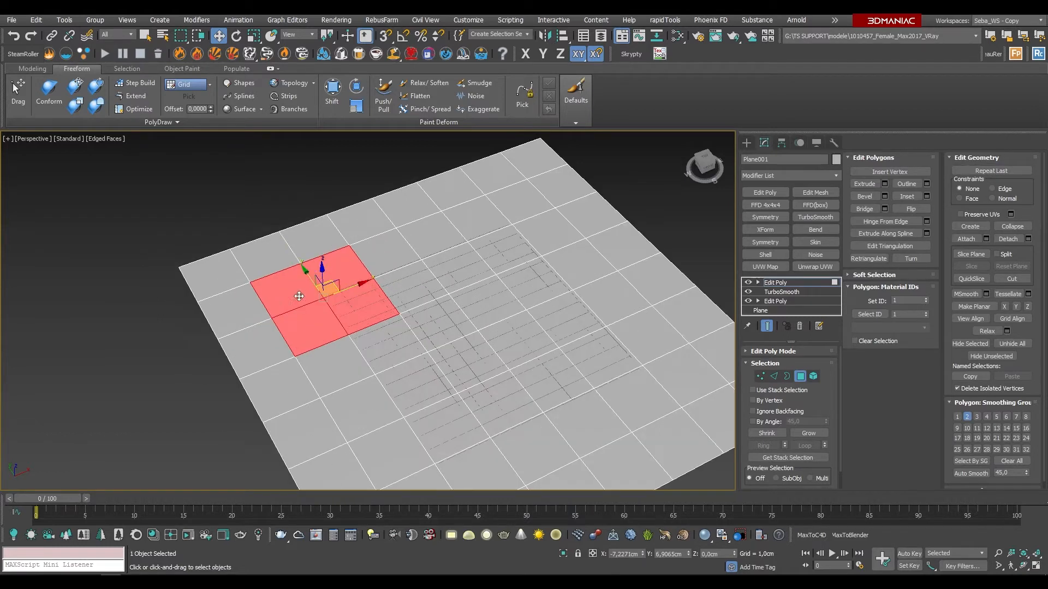
mouse_move(371, 342)
alt+middle_down()
mouse_move(412, 311)
mouse_move(360, 299)
mouse_move(358, 354)
alt+middle_up()
scroll(325, 294, up, 5)
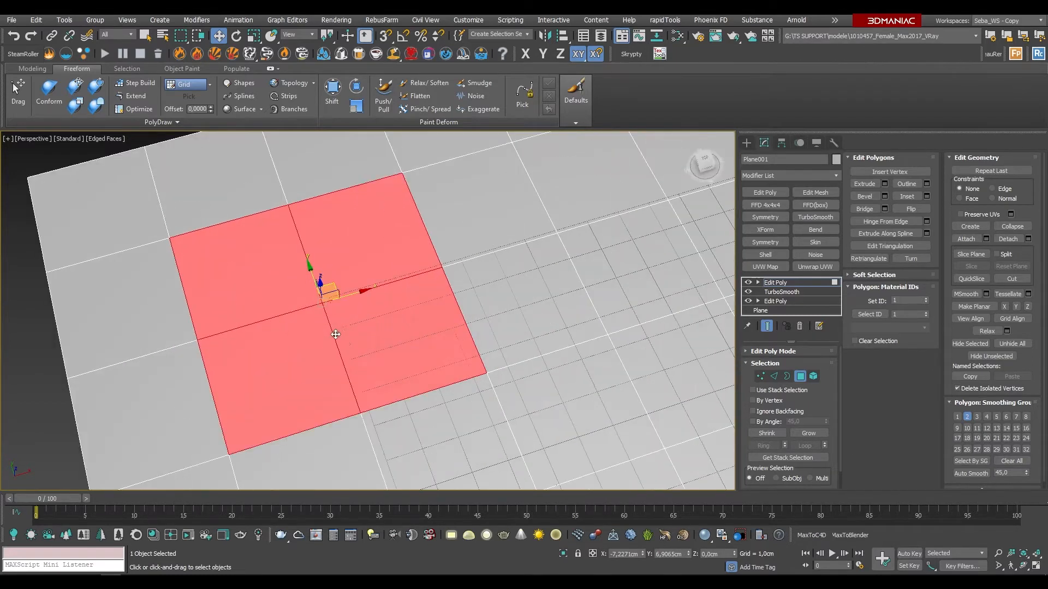
scroll(366, 335, down, 2)
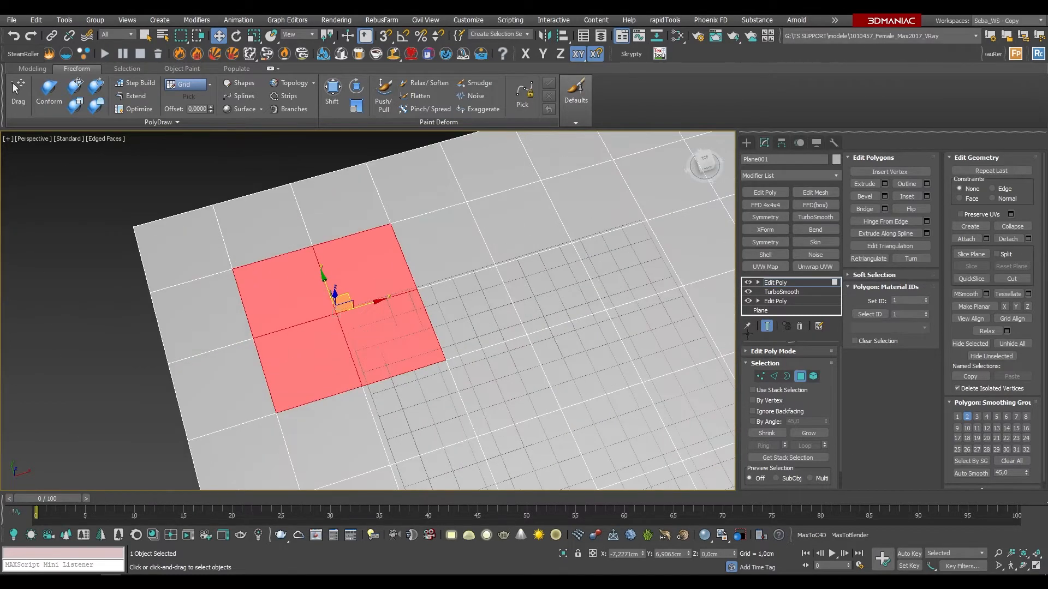
click(926, 195)
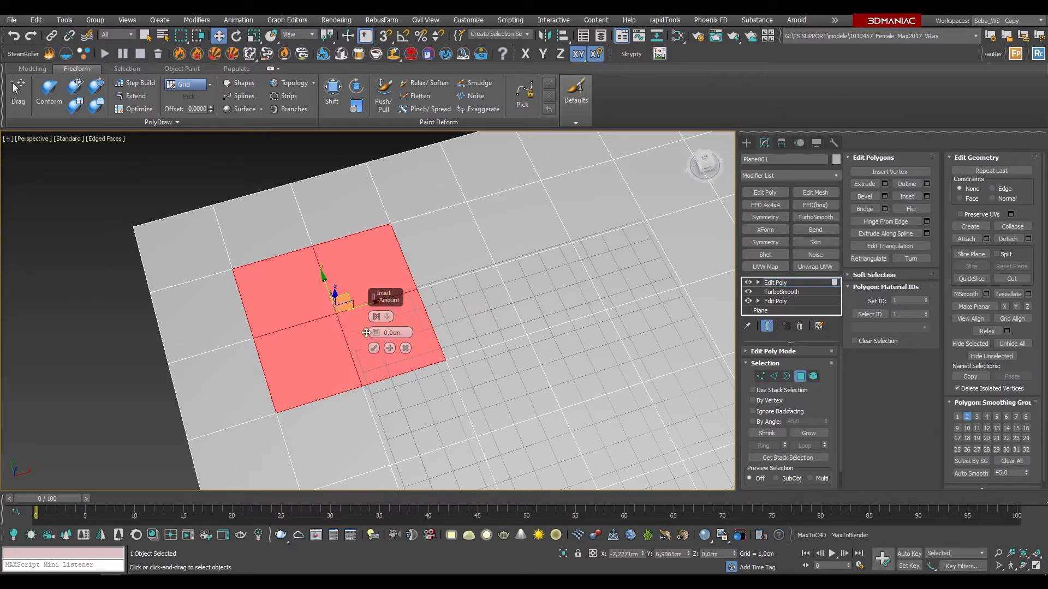
drag(375, 332, 377, 277)
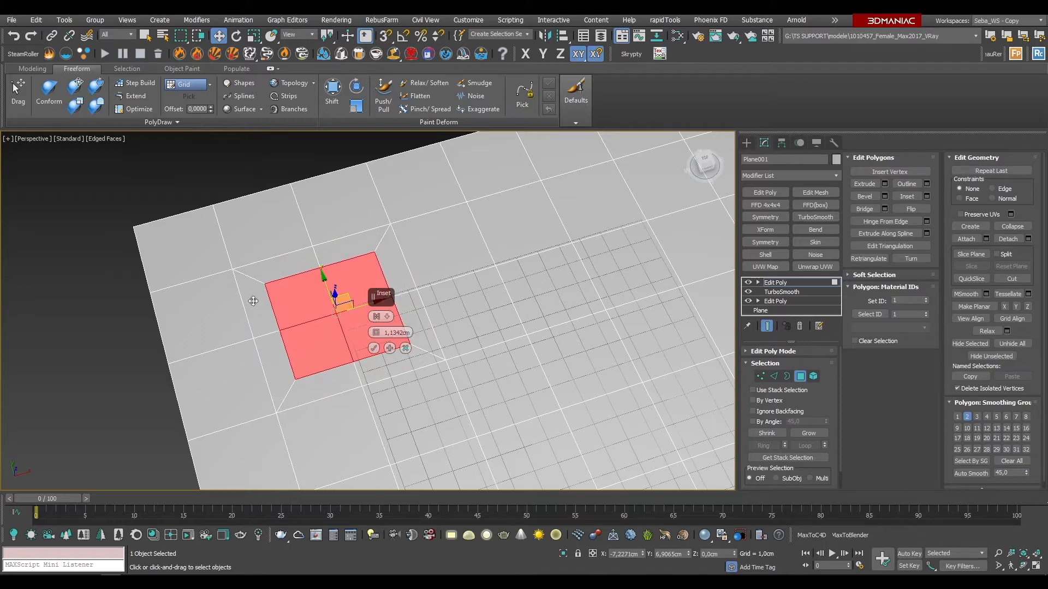
click(374, 348)
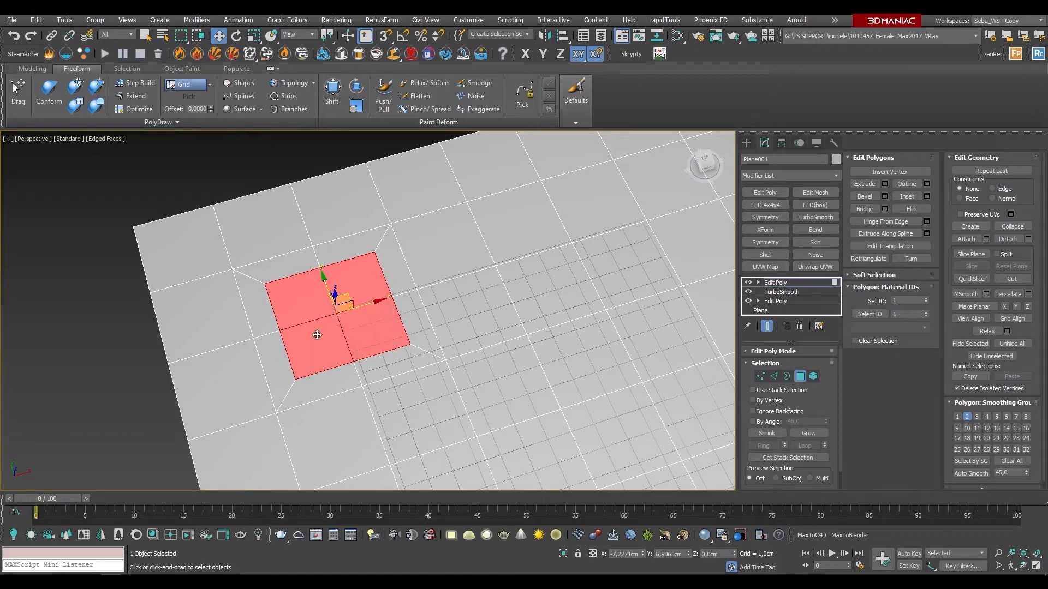
Step: Delete the four inset polygons and select the edges around the hole's border
key(Delete)
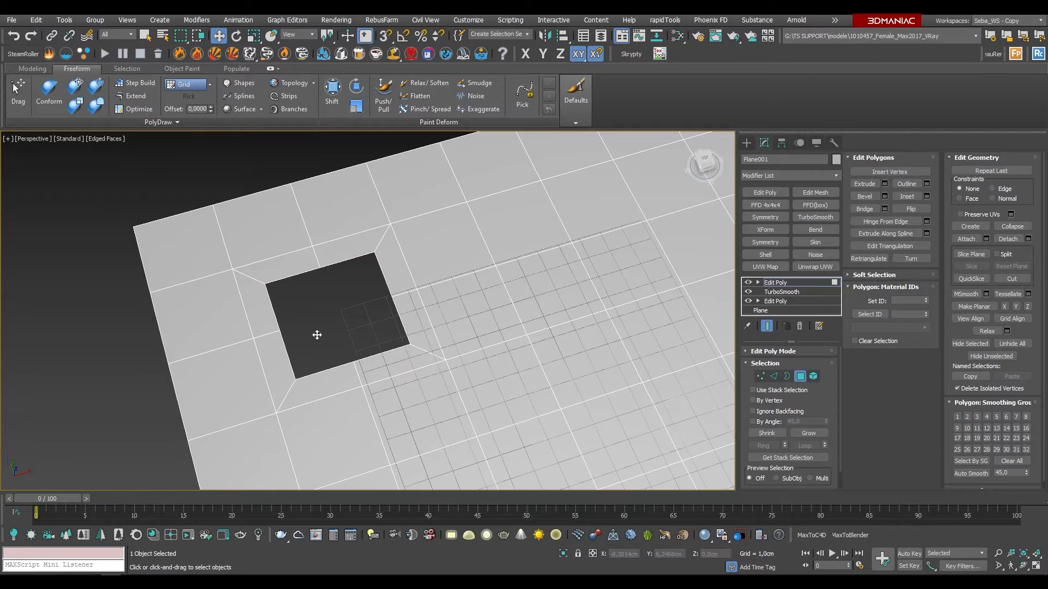
click(786, 376)
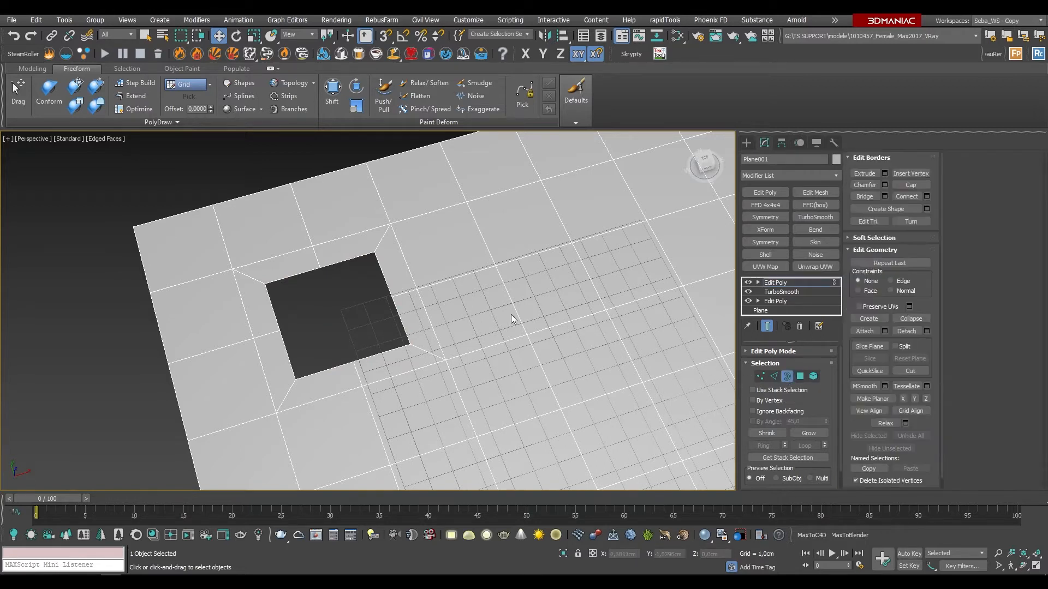
click(381, 268)
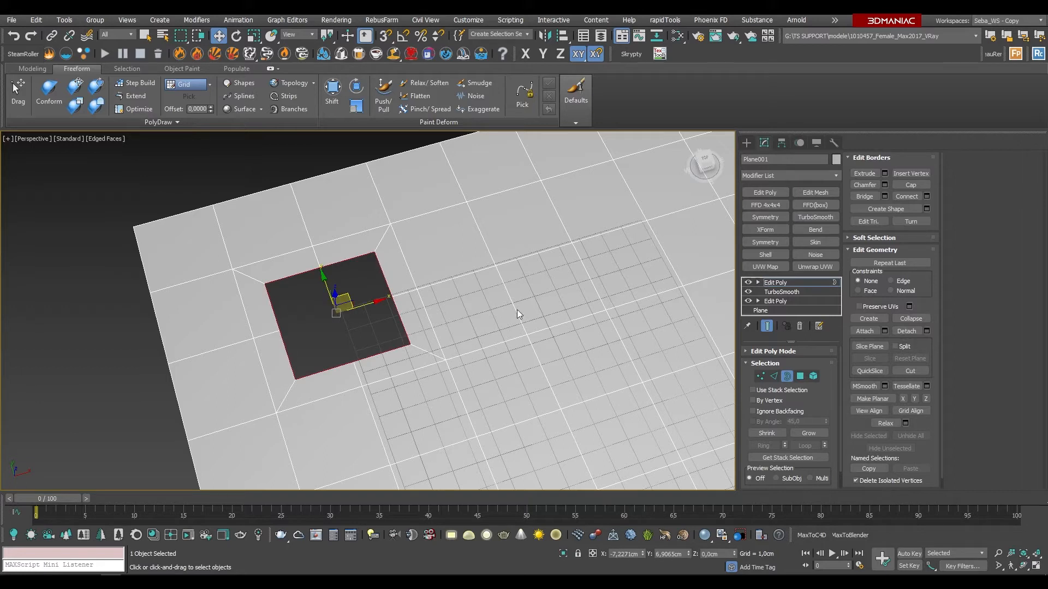
click(773, 377)
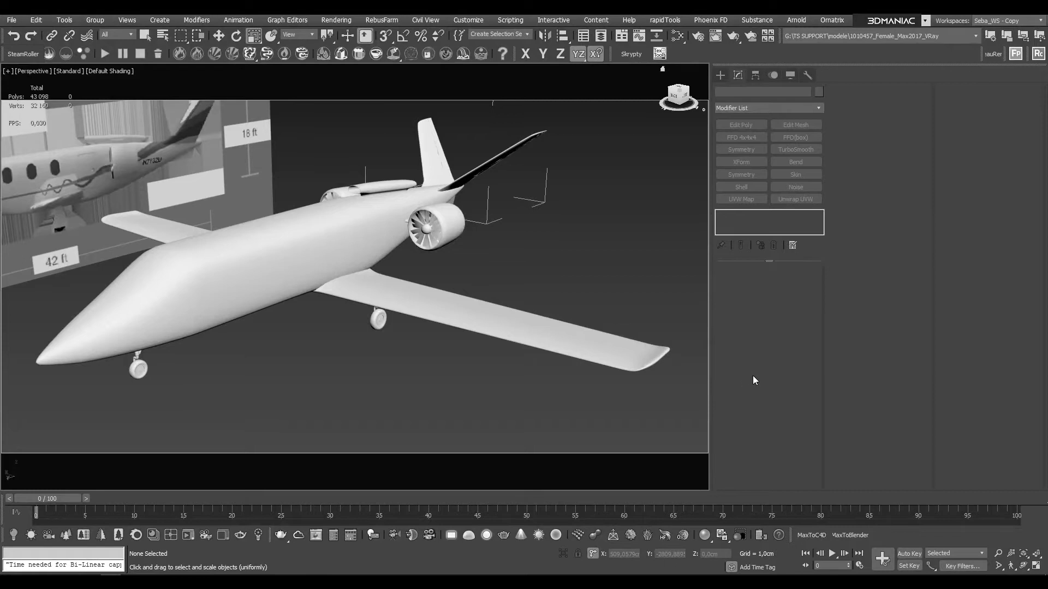
Step: Show the modeling ribbon and expand it to its full set of tools
right_click(737, 56)
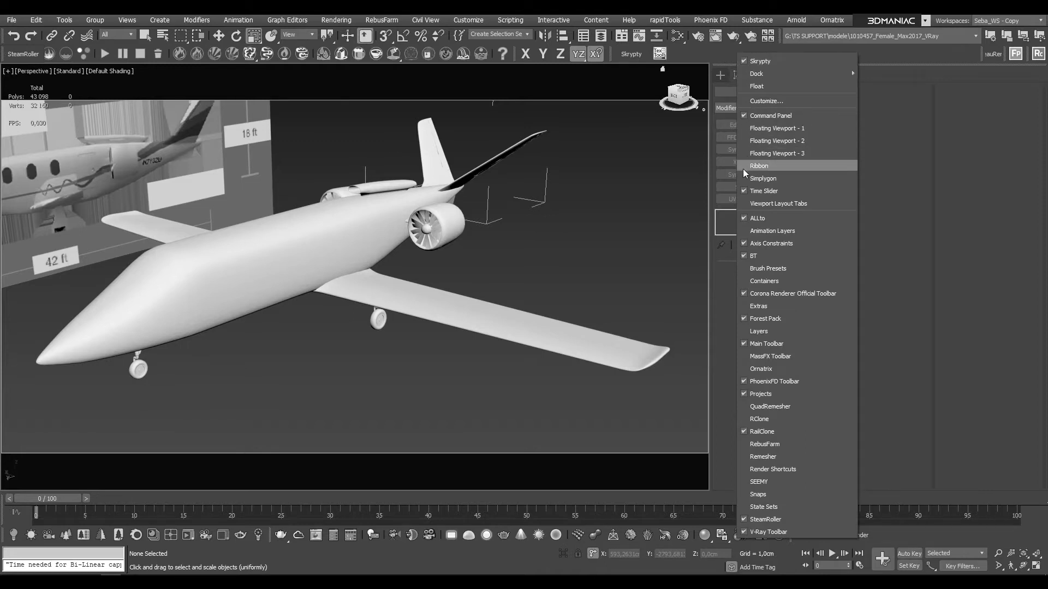
click(758, 166)
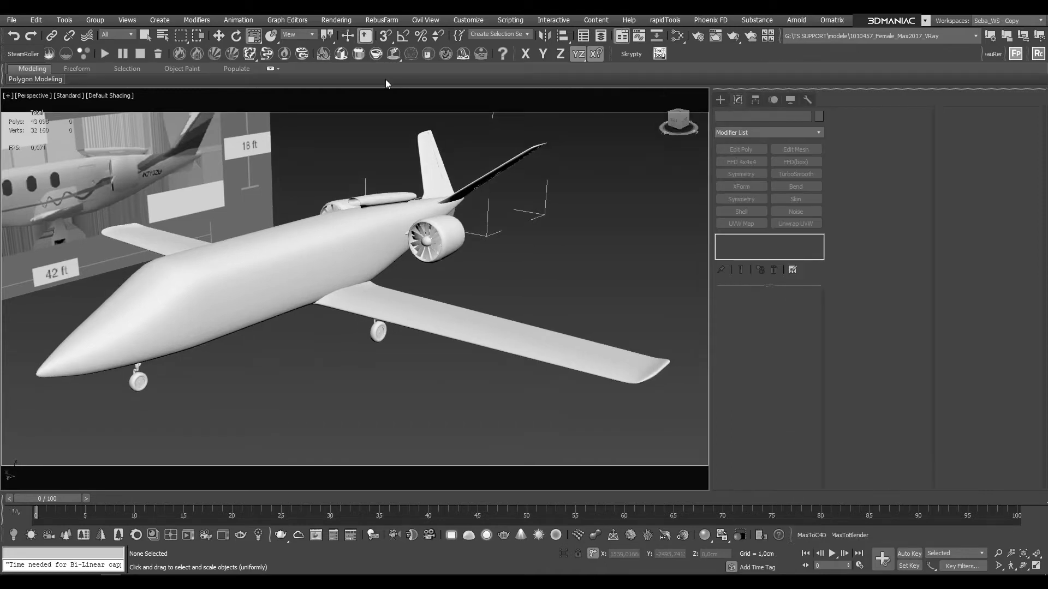
click(270, 69)
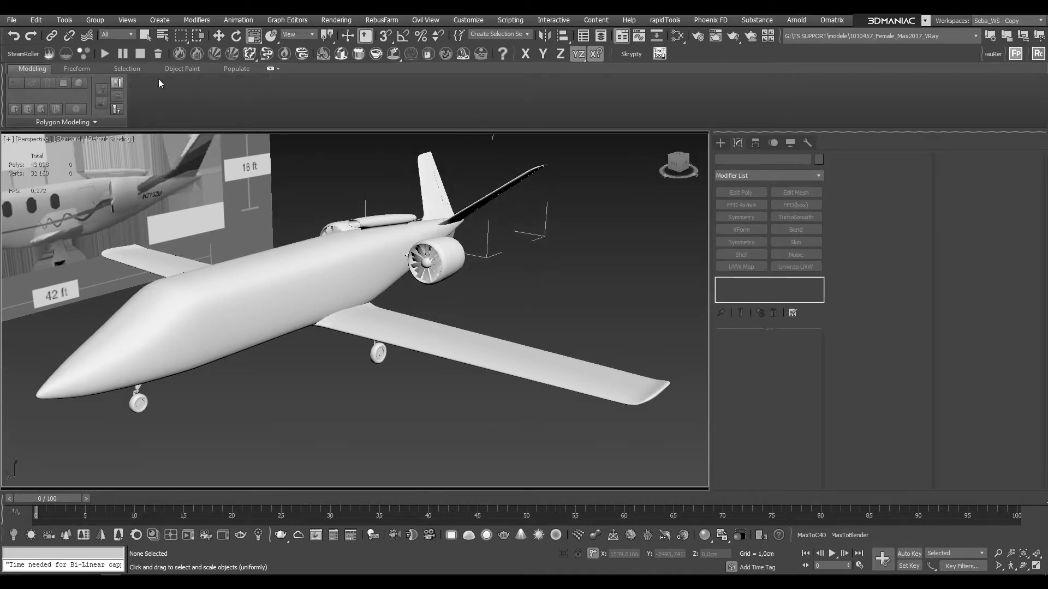
Step: Select the airplane's fuselage and enter the Edge level of its Editable Poly
click(256, 275)
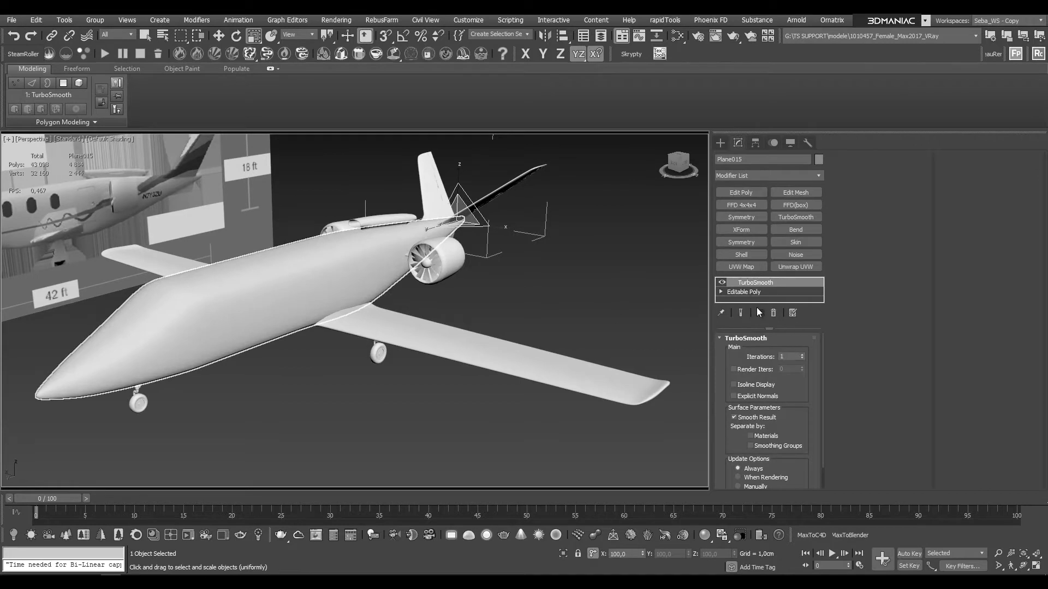
click(743, 293)
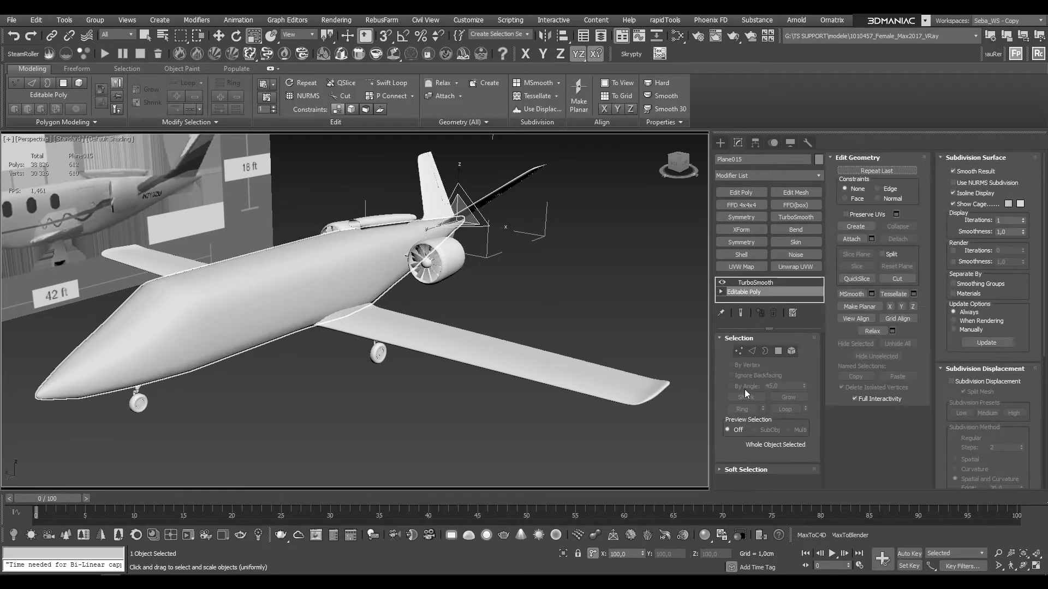
click(751, 352)
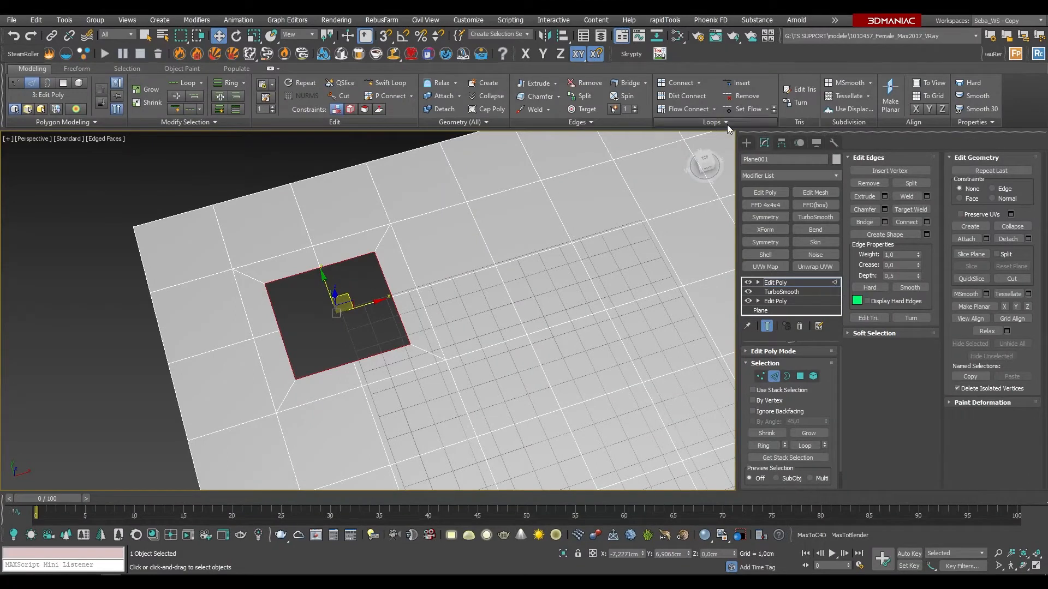
Step: Open Loop Tools and reshape the selected edges around the hole into a circle
click(727, 124)
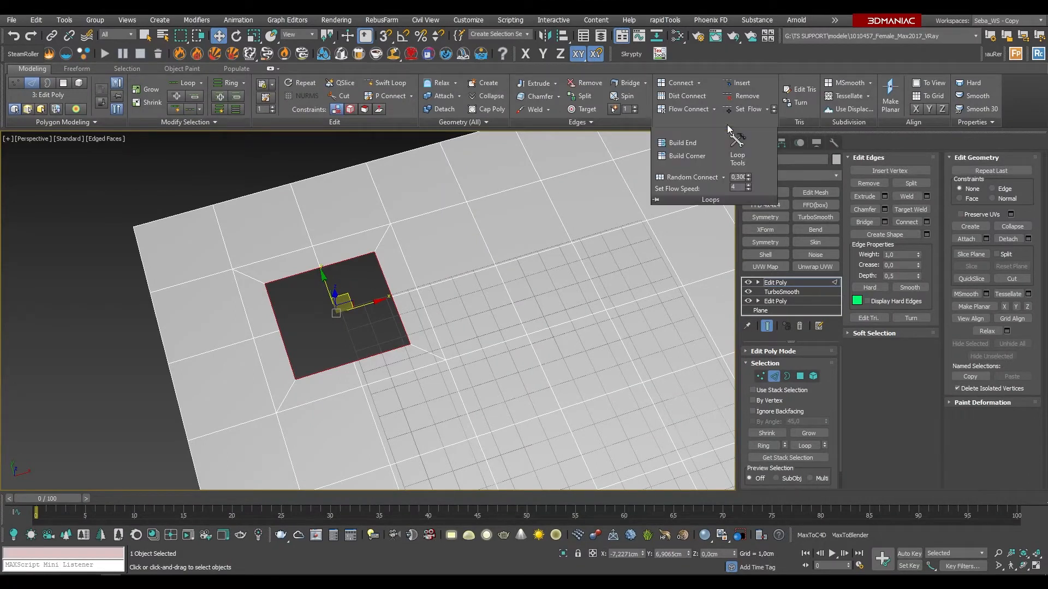
click(738, 155)
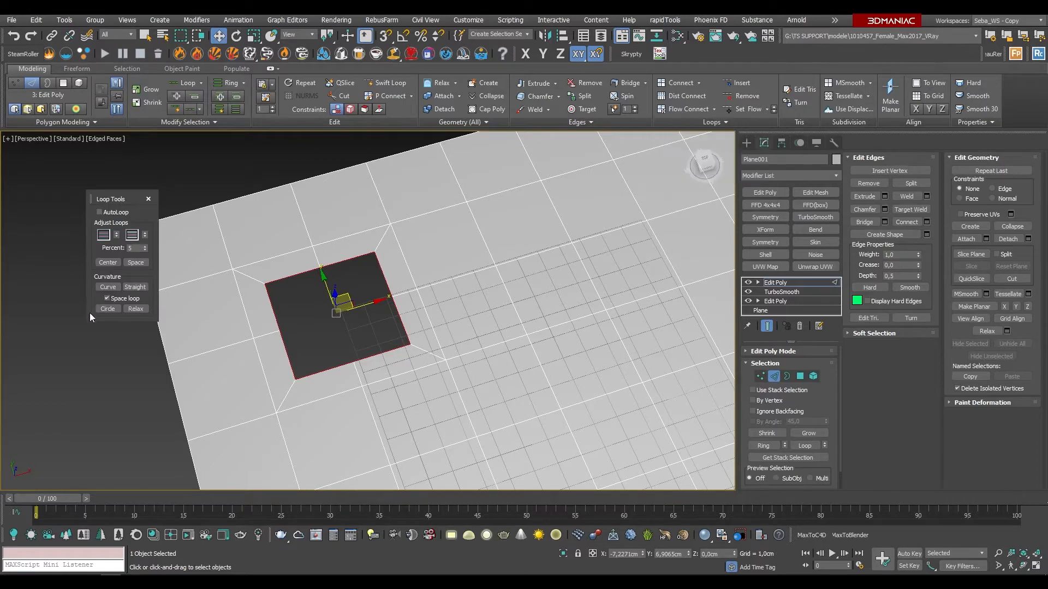
click(108, 309)
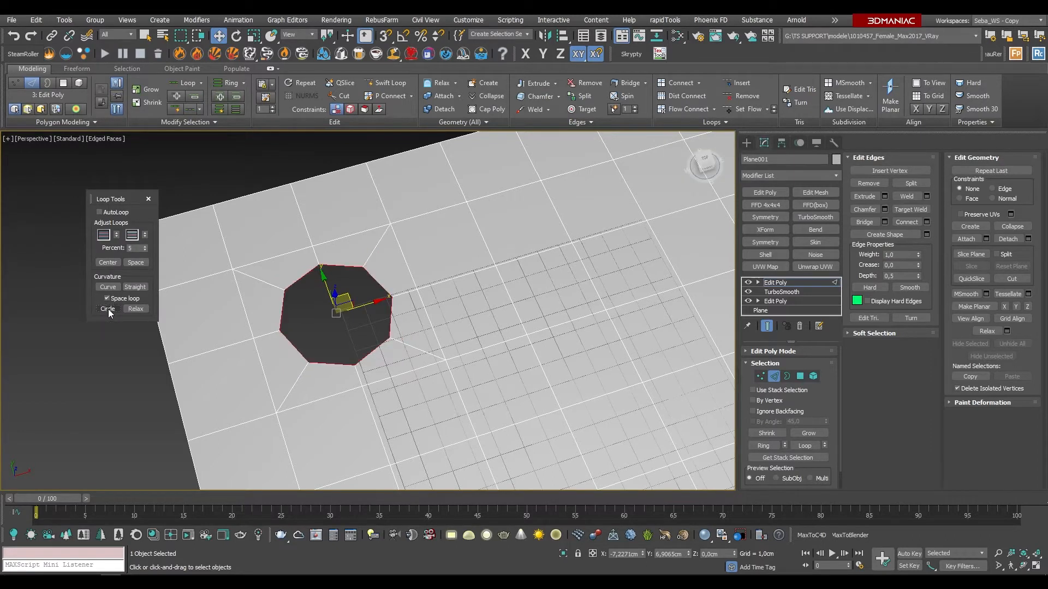
Step: Extrude the hole's border edges slightly inward by scaling a copy of them to 95%
alt+middle_drag(368, 313, 328, 318)
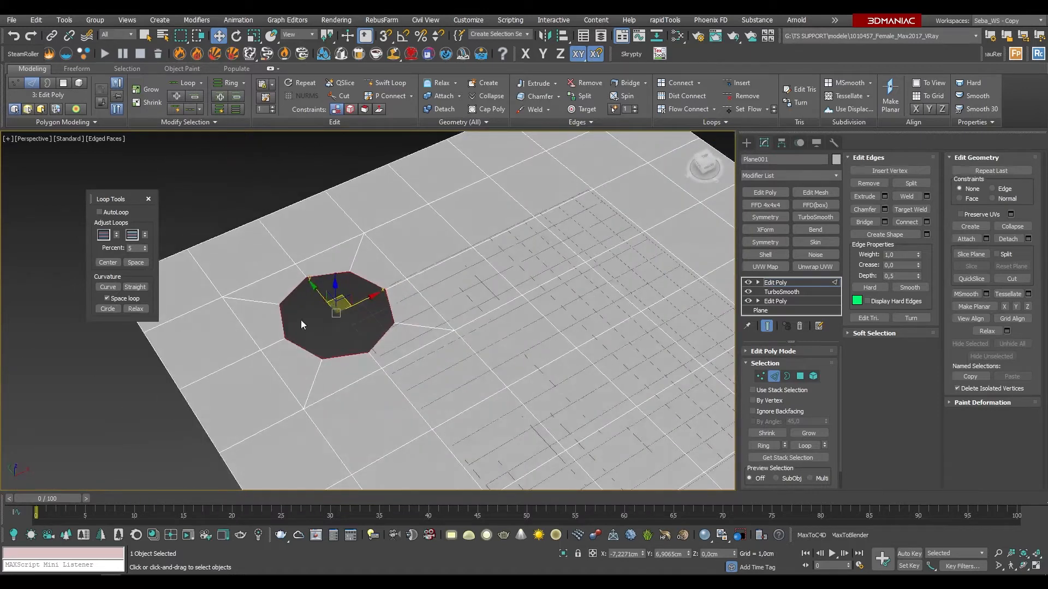
scroll(329, 318, up, 5)
scroll(328, 288, down, 4)
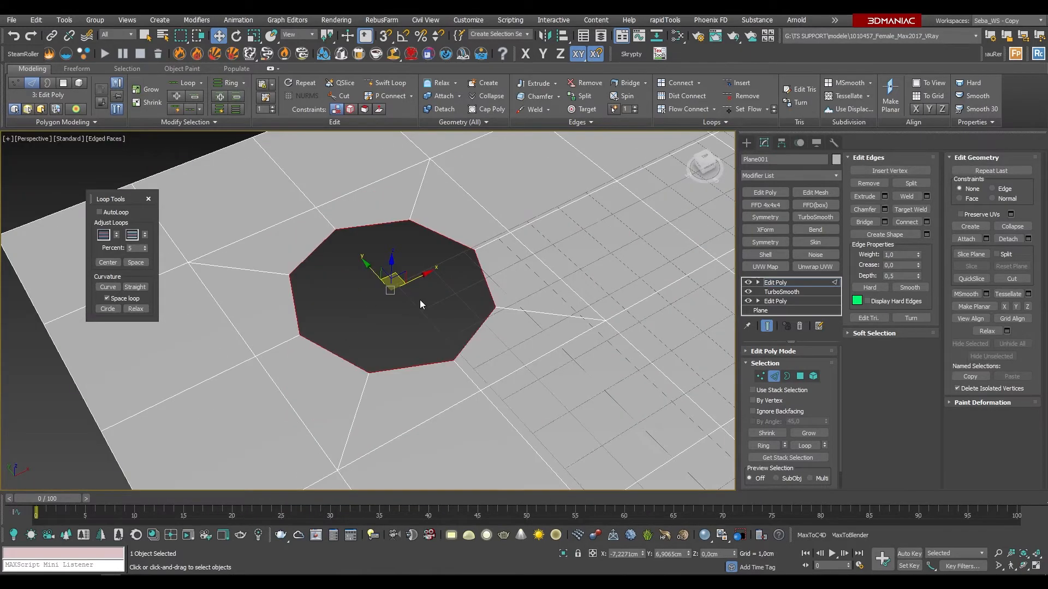
key(e)
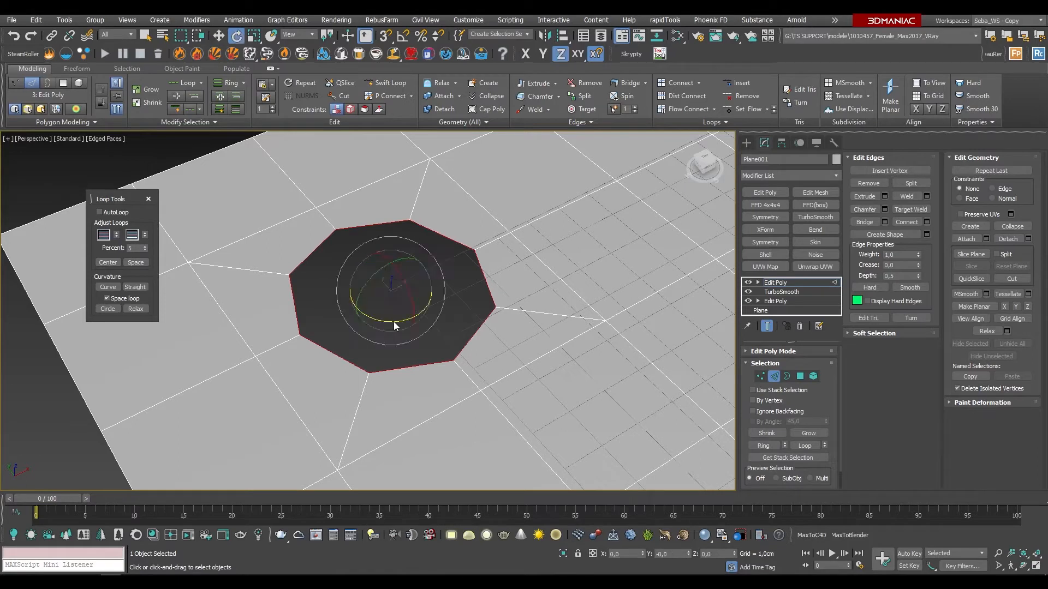
key(r)
mouse_move(391, 298)
shift+mouse_down()
mouse_move(392, 289)
mouse_move(391, 301)
shift+mouse_up()
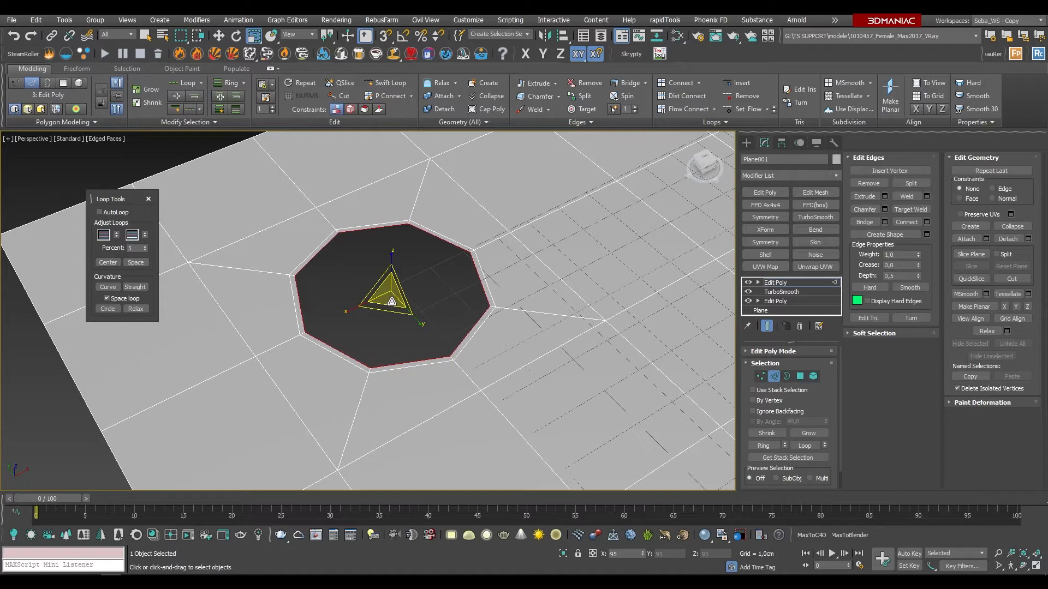
Step: Extrude the inner border down about 0.58 cm to form a wall, and inward again by scaling to 95%
key(w)
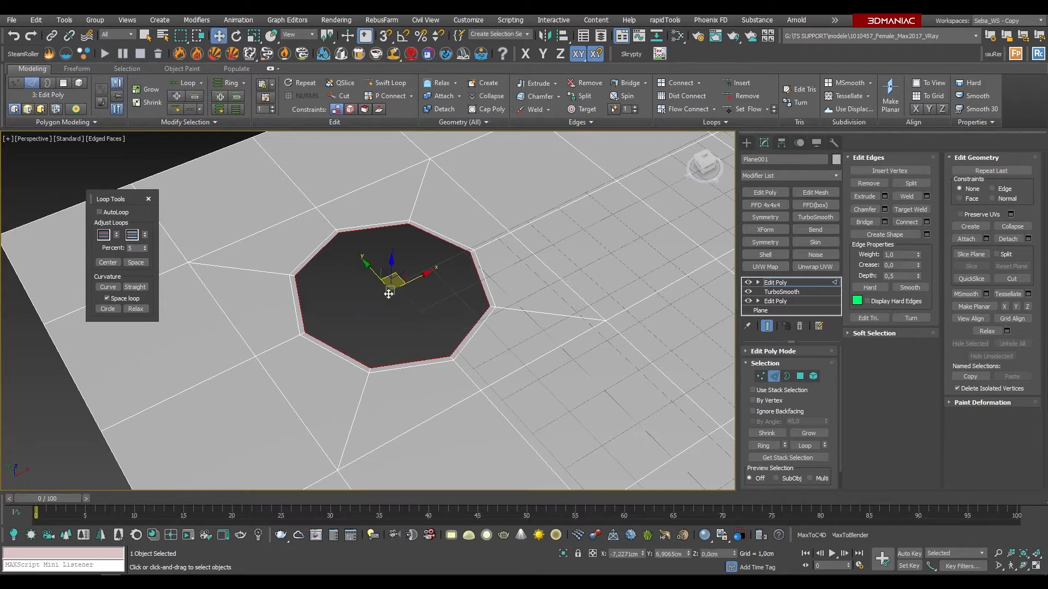
drag(392, 268, 390, 282)
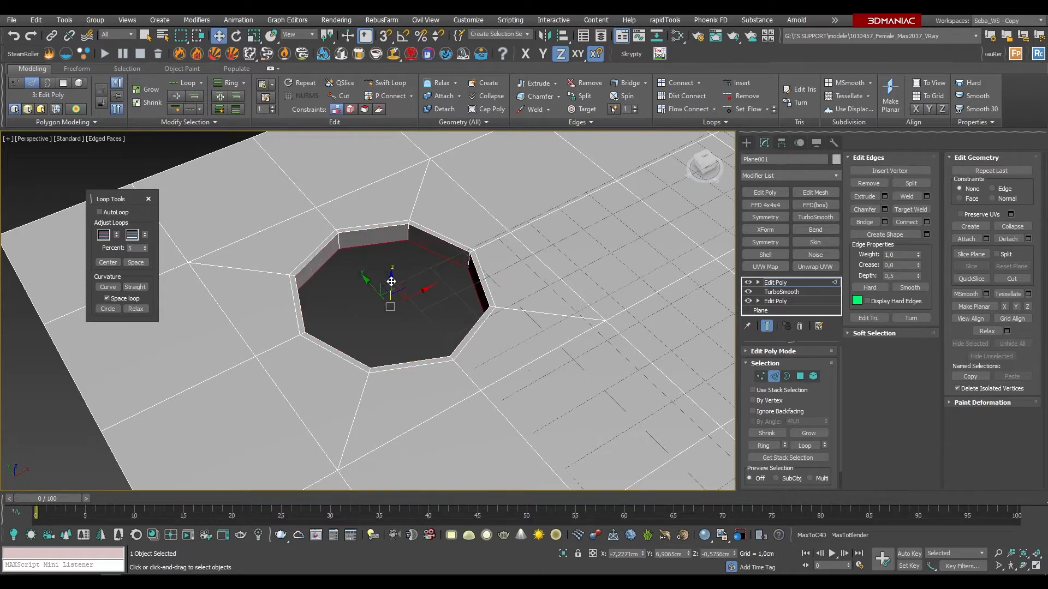
key(r)
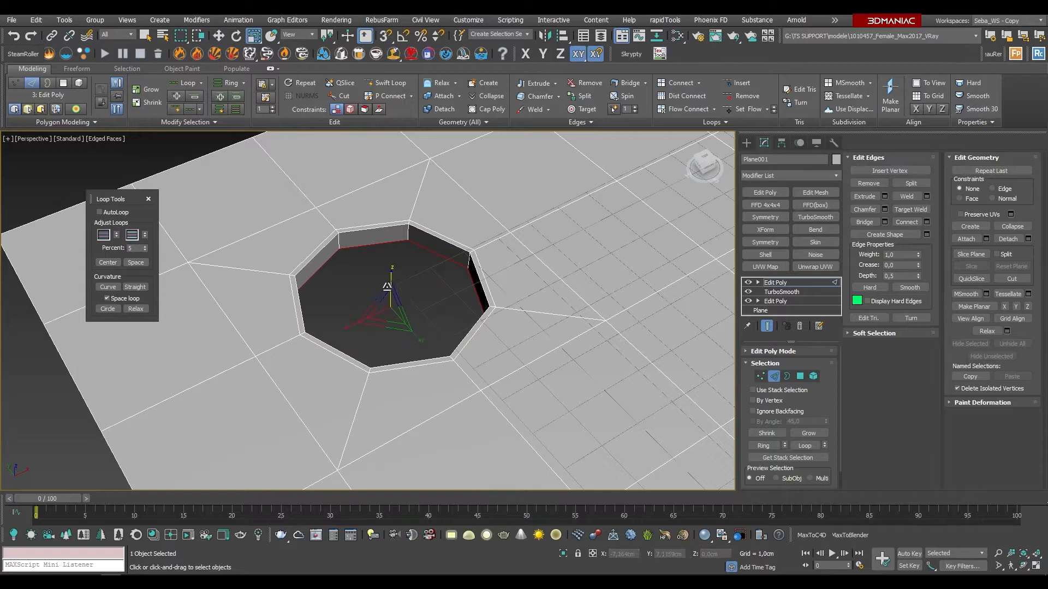
drag(390, 310, 390, 313)
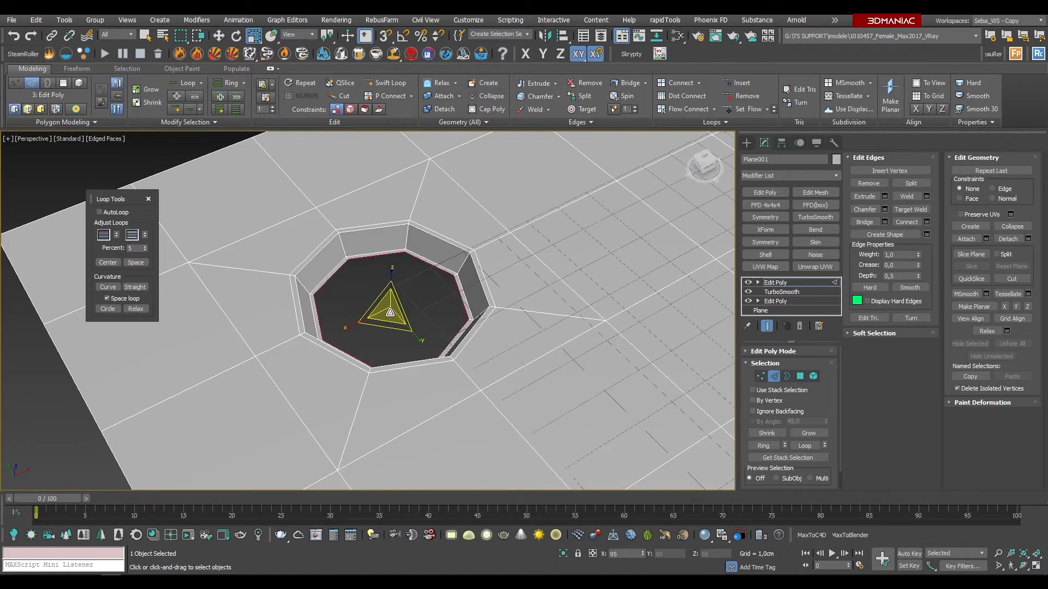
Step: Extrude the lower border edges inward by scaling them nearly to the hole's center
alt+middle_drag(462, 285, 427, 307)
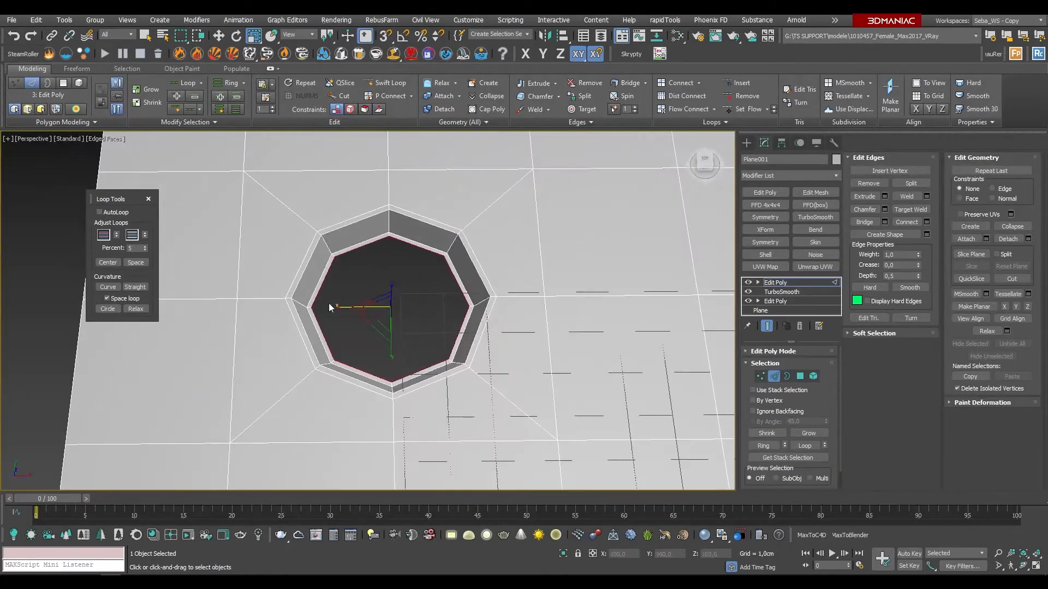
scroll(377, 318, up, 3)
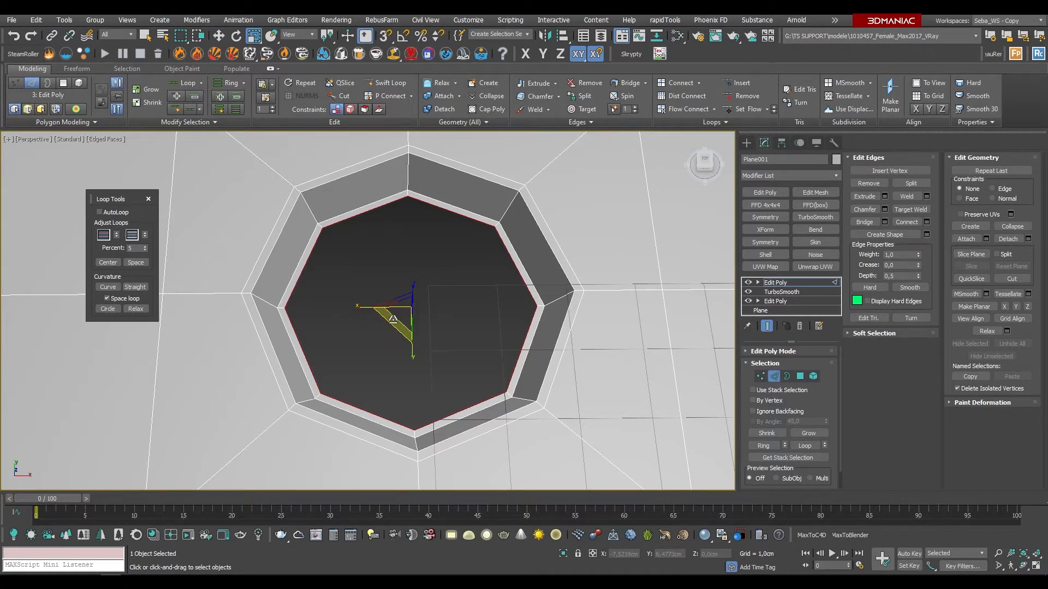
drag(393, 318, 530, 224)
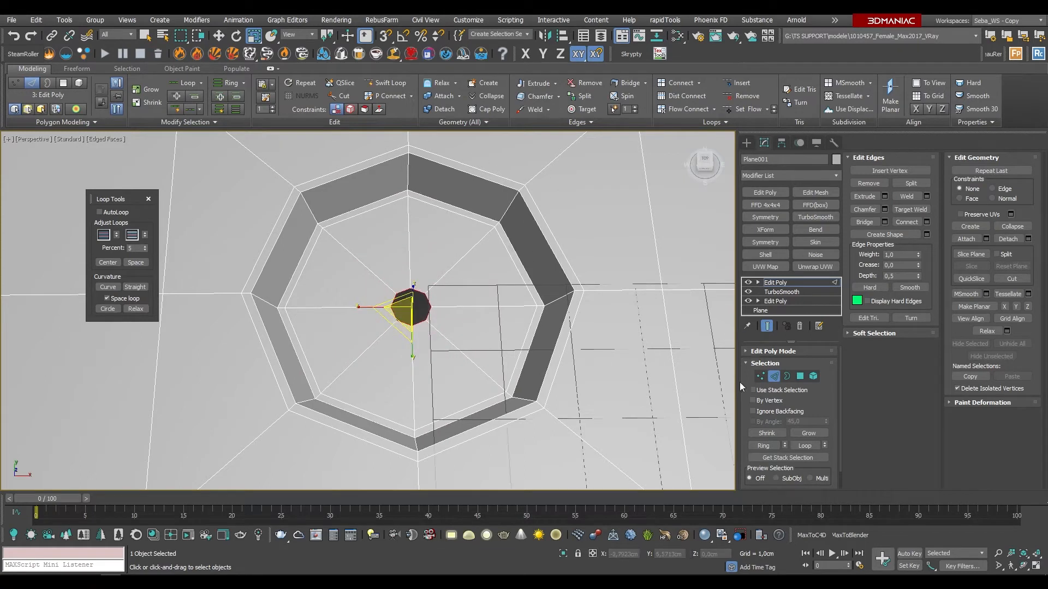
Step: Weld the vertices around the small center opening using a threshold of about 1.59 cm
click(759, 378)
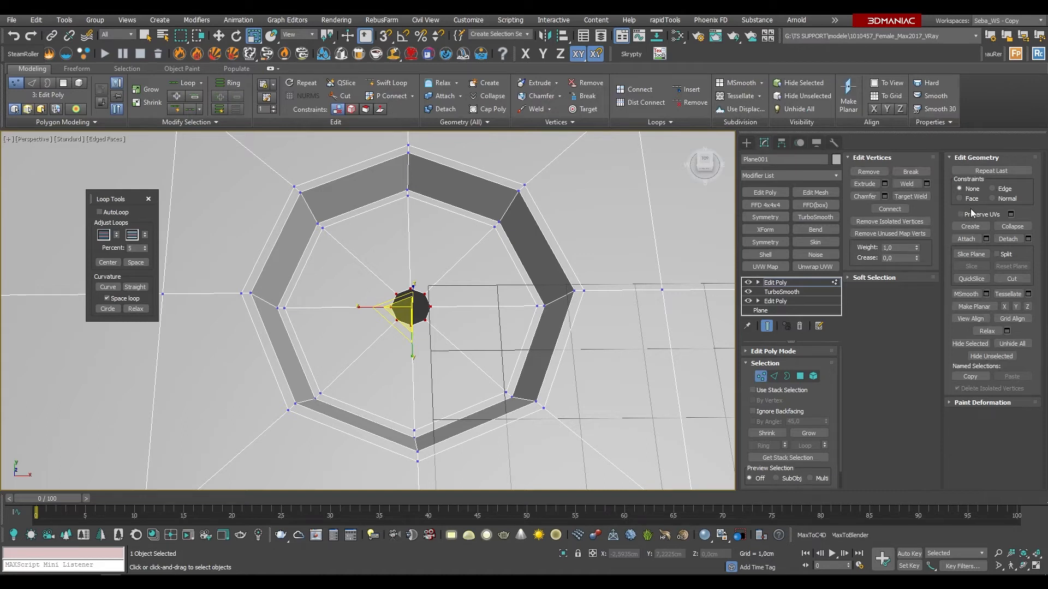
click(926, 184)
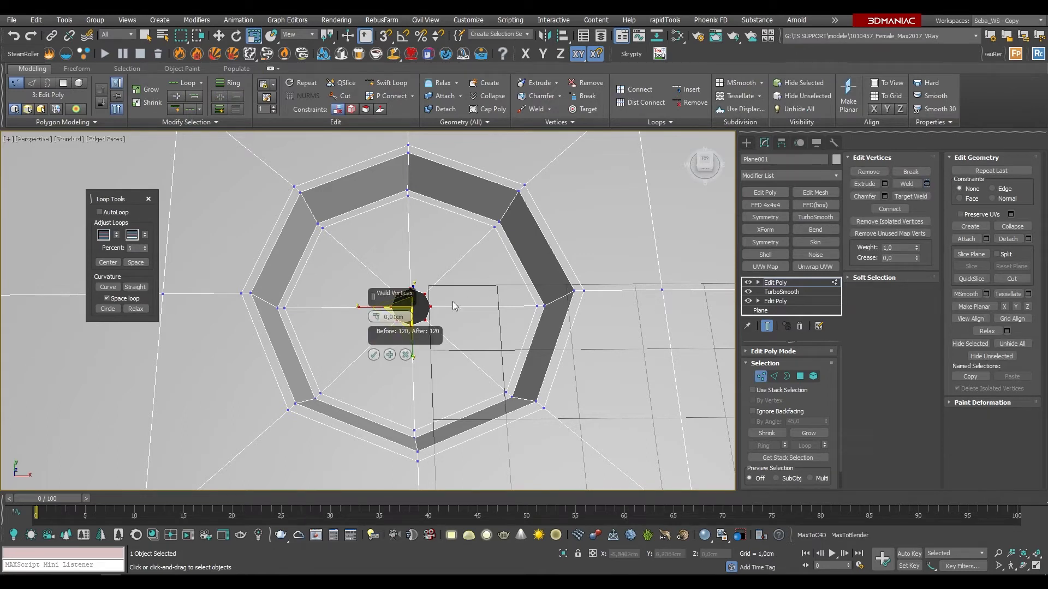
drag(376, 316, 373, 237)
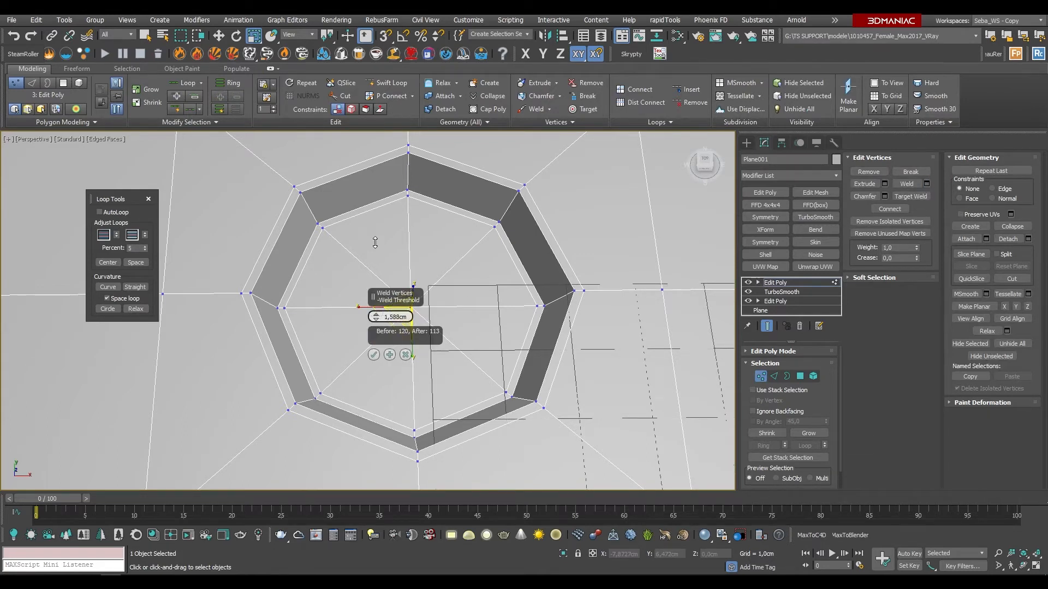
click(373, 355)
alt+middle_drag(398, 339, 439, 315)
scroll(438, 315, up, 2)
scroll(388, 306, up, 2)
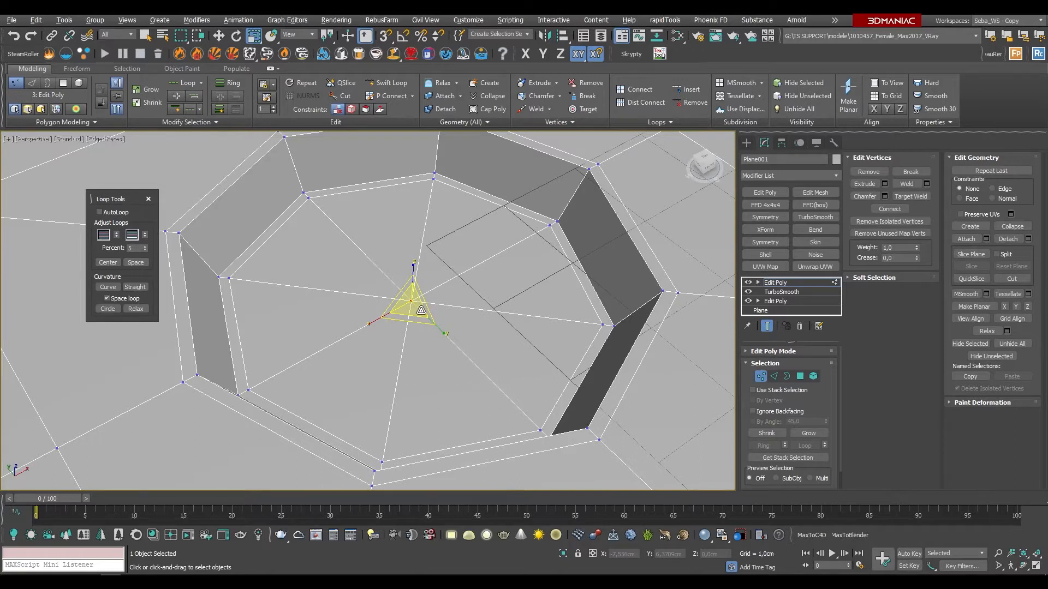
Step: Undo the vertex weld and the extrusion toward the center, and return to the Edge level
key(ctrl+z)
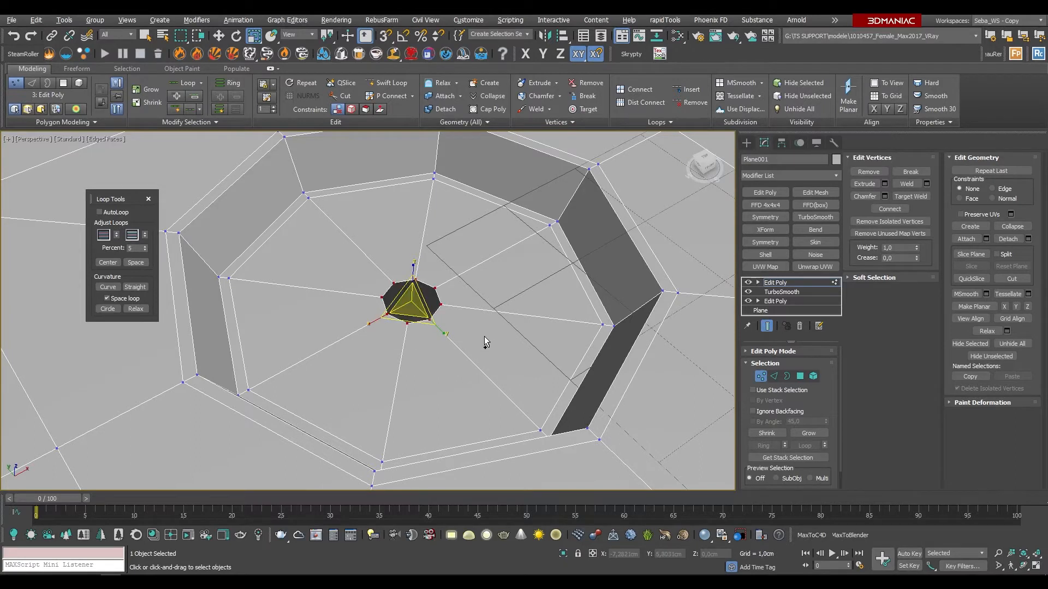
key(ctrl+z)
key(ctrl+z)
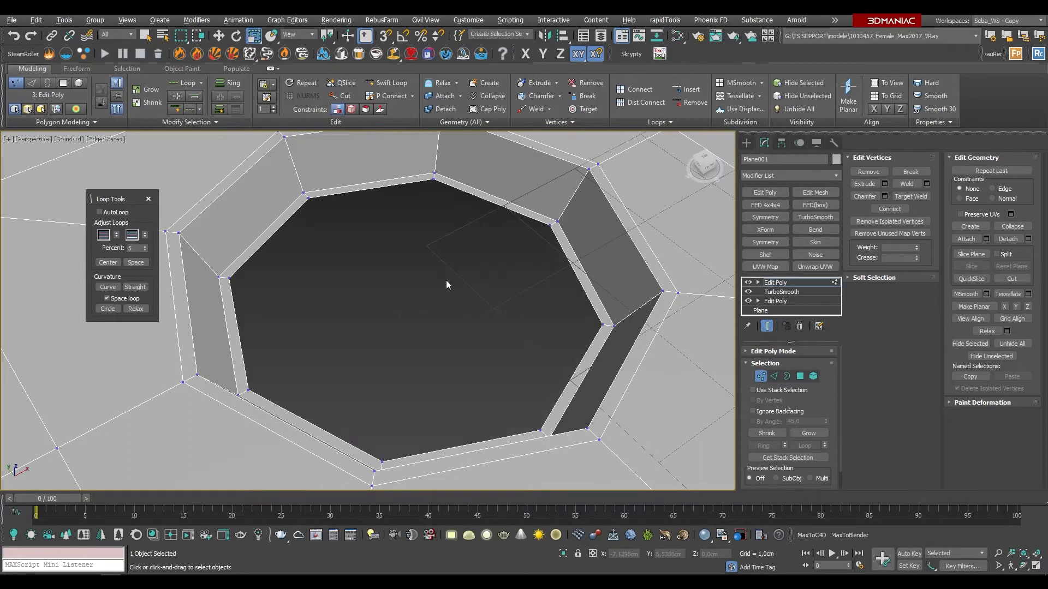
scroll(446, 280, down, 5)
alt+middle_drag(449, 286, 456, 306)
click(774, 376)
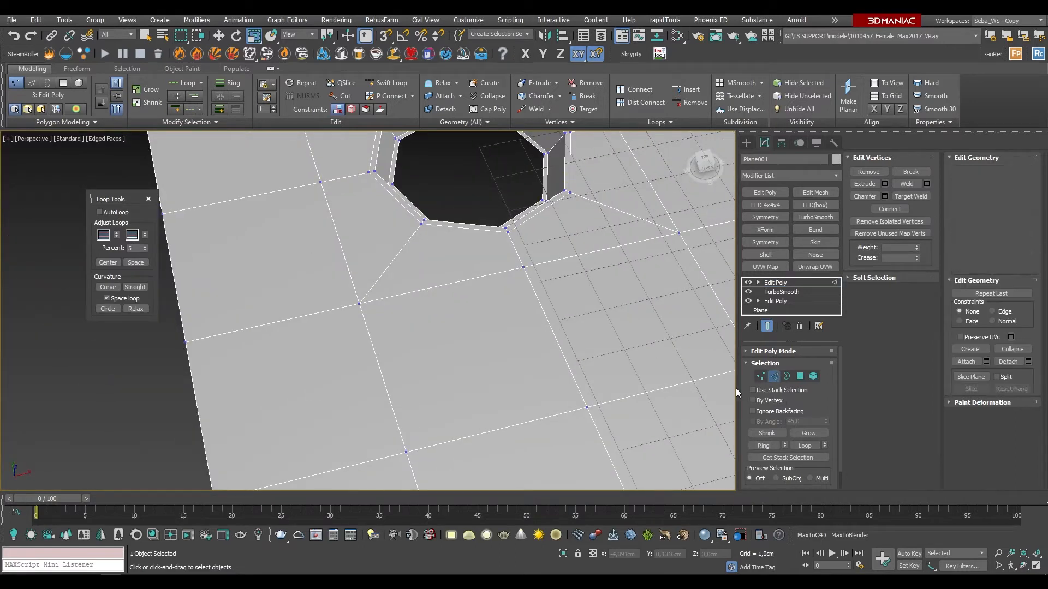
Step: Switch to a shaded Top view without edge display, framed on the hole's selected border edges
scroll(404, 359, down, 4)
scroll(442, 255, up, 9)
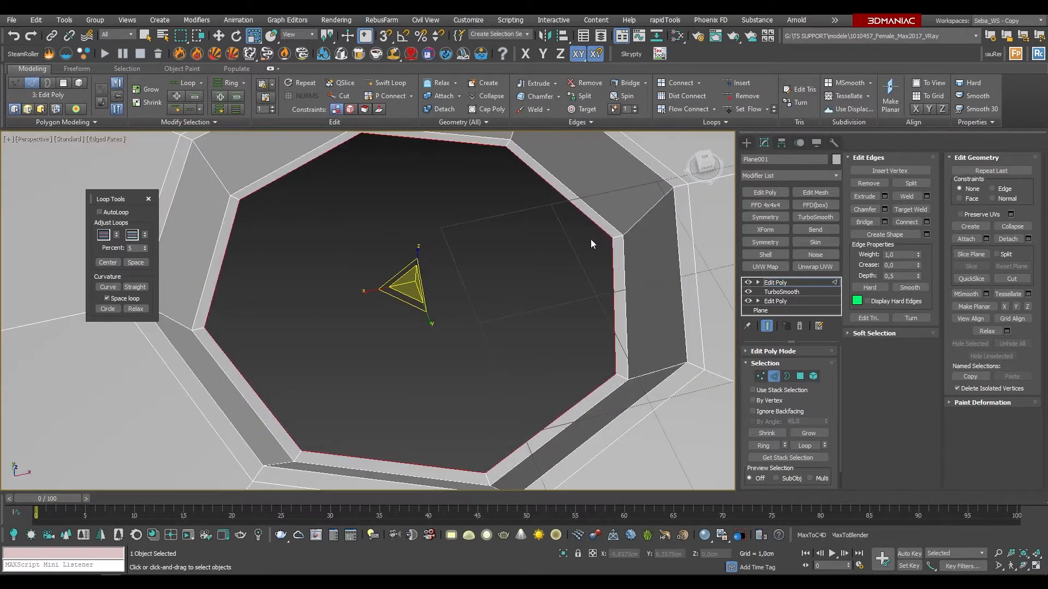
key(t)
key(z)
key(F3)
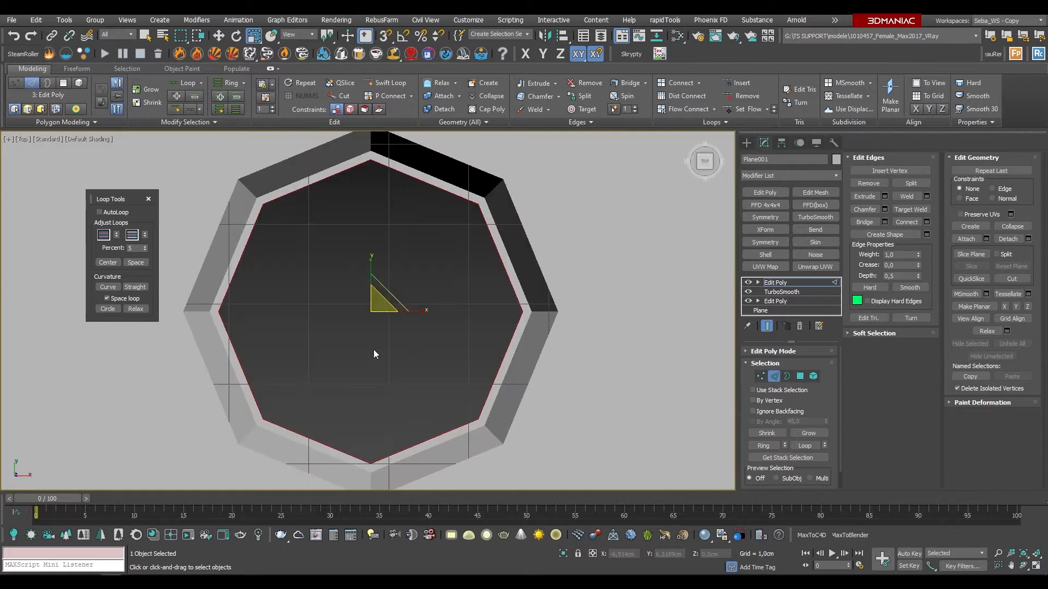
scroll(381, 303, down, 2)
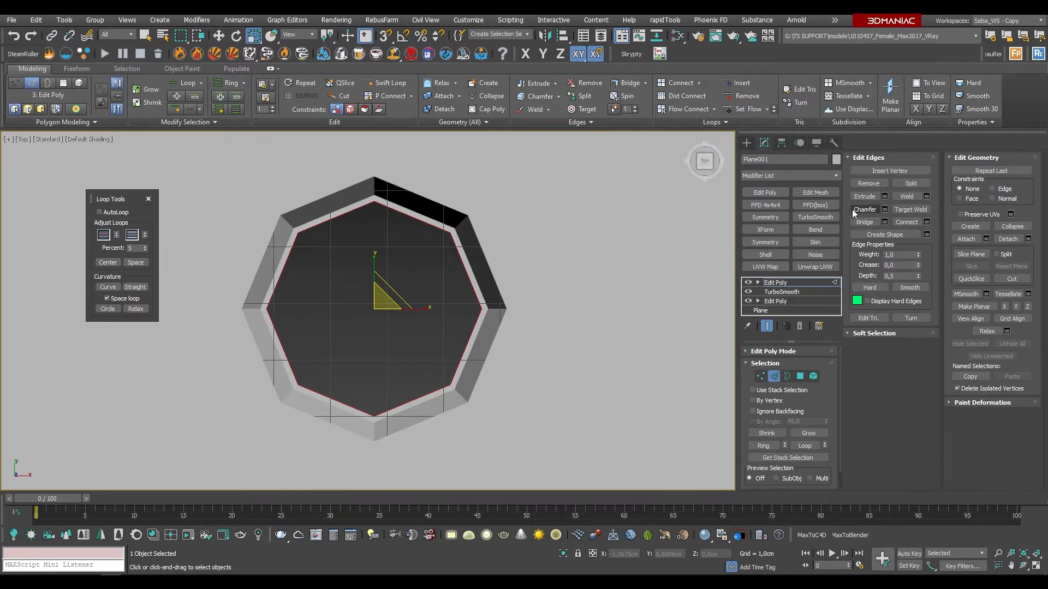
Step: Try to cap the hole's lower border at the Border level, and undo the cap
click(786, 376)
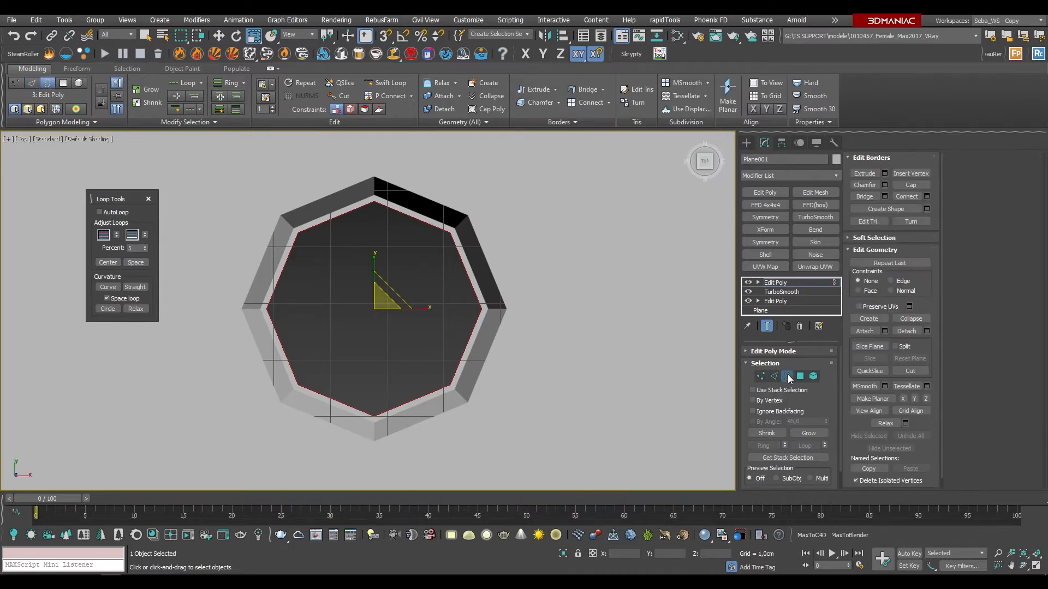
click(919, 185)
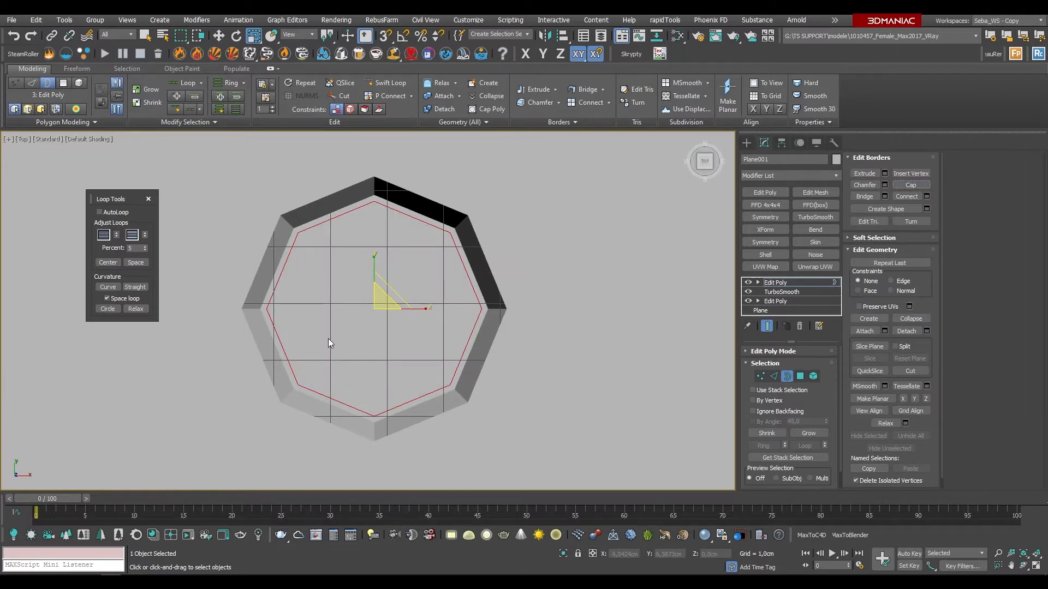
key(ctrl+z)
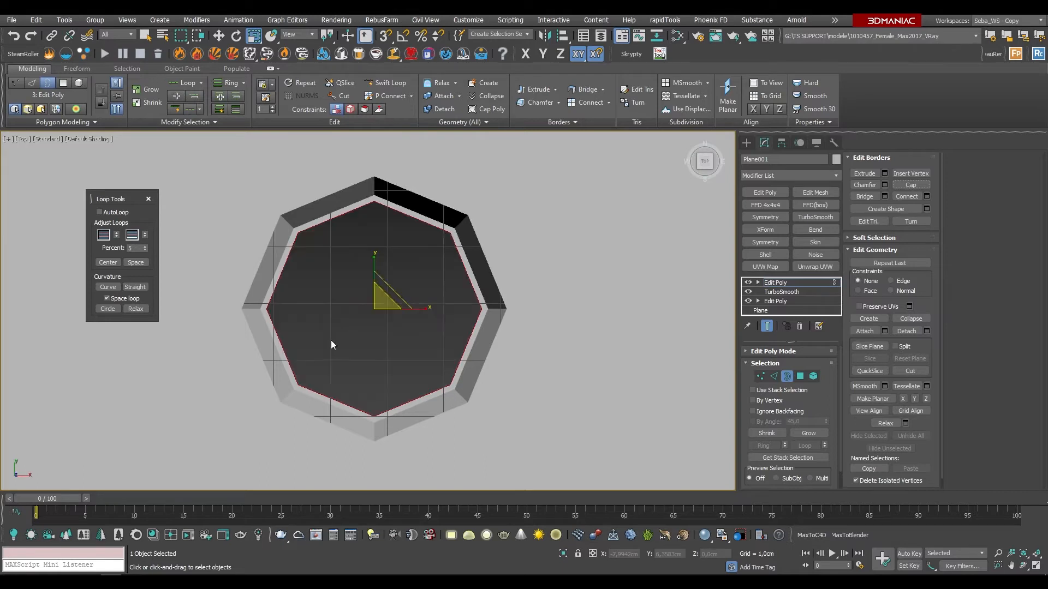
Step: Deselect two opposite edges of the hole's lower border and bridge the remaining edges to close the floor
click(774, 375)
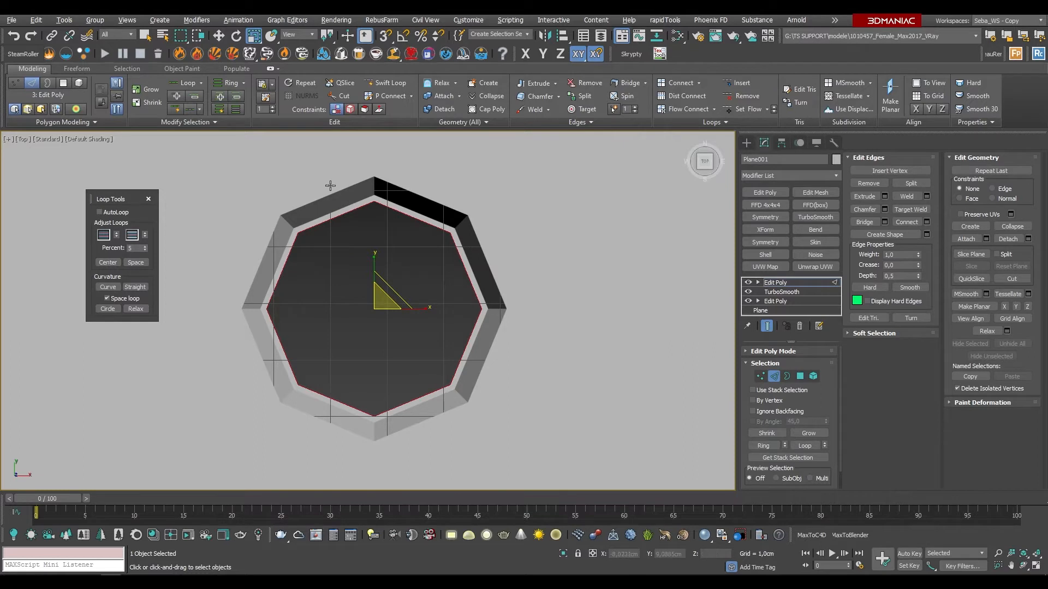
alt+drag(329, 242, 331, 248)
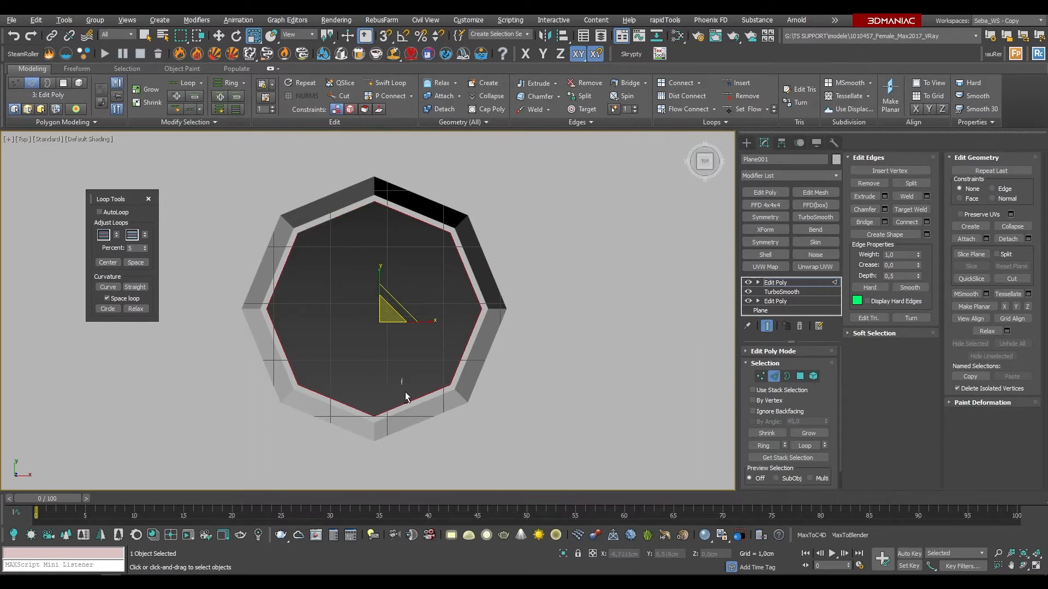
alt+drag(402, 388, 420, 445)
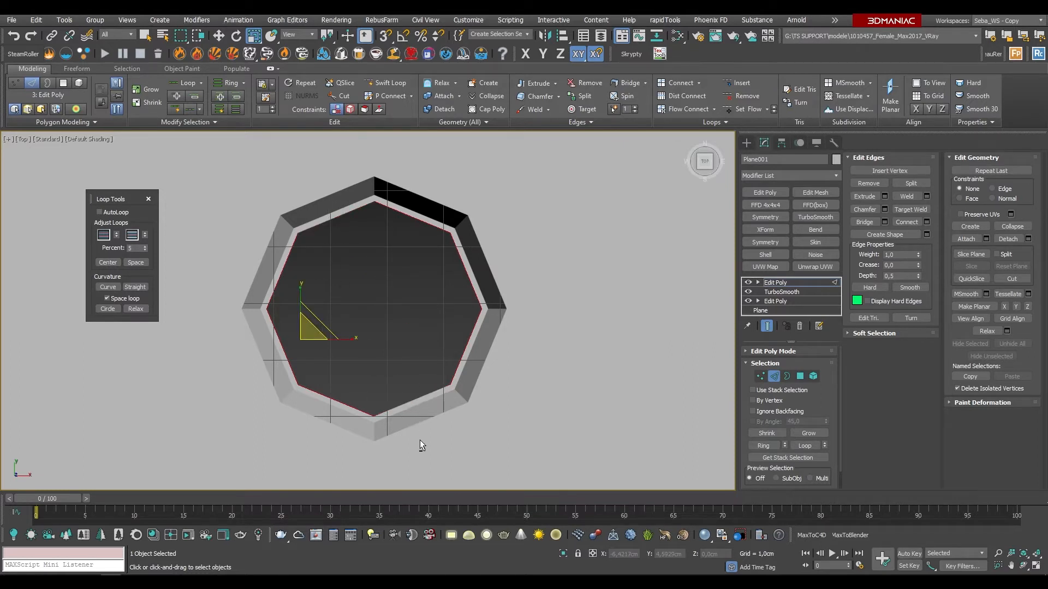
click(868, 222)
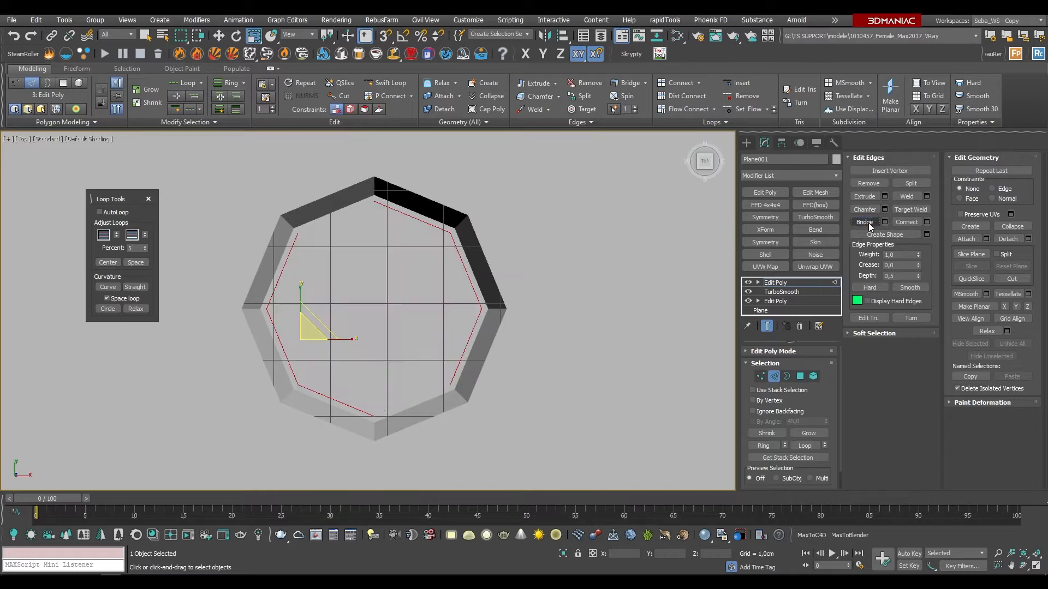
Step: Turn edged faces back on and add a TurboSmooth modifier above the top Edit Poly
key(F4)
mouse_move(421, 300)
alt+middle_down()
mouse_move(388, 299)
mouse_move(393, 268)
mouse_move(390, 290)
alt+middle_up()
scroll(304, 270, up, 3)
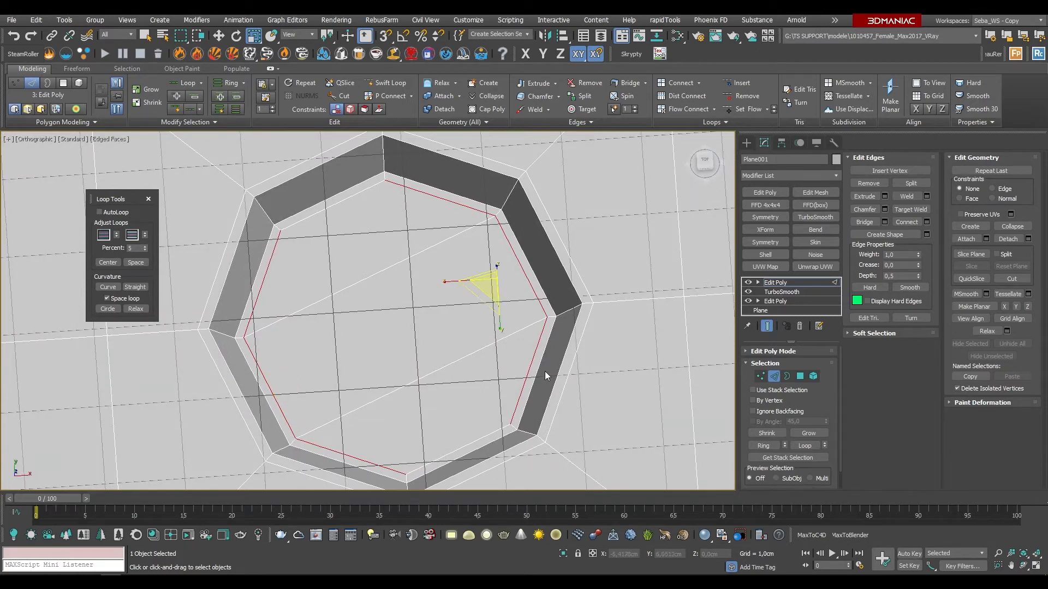
mouse_move(420, 387)
alt+middle_down()
mouse_move(395, 369)
mouse_move(404, 343)
mouse_move(442, 365)
mouse_move(431, 376)
alt+middle_up()
scroll(431, 376, down, 5)
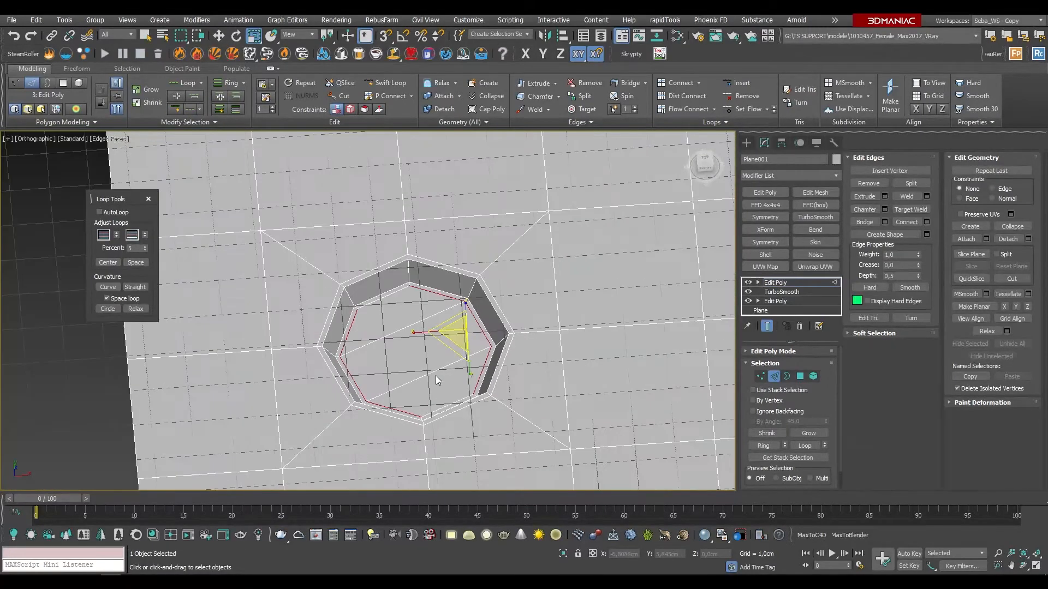
scroll(436, 375, up, 5)
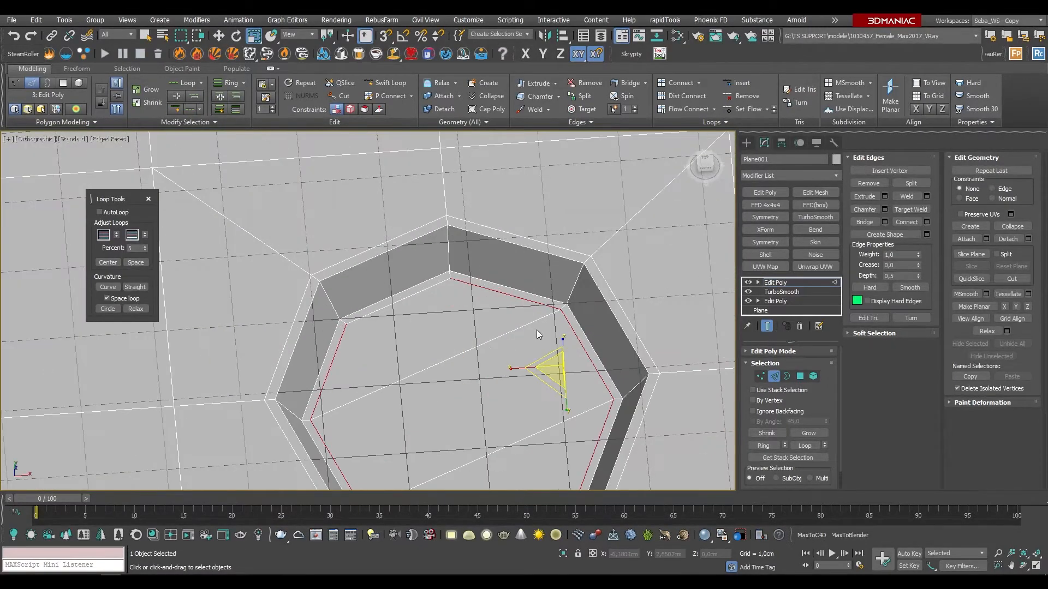
click(822, 216)
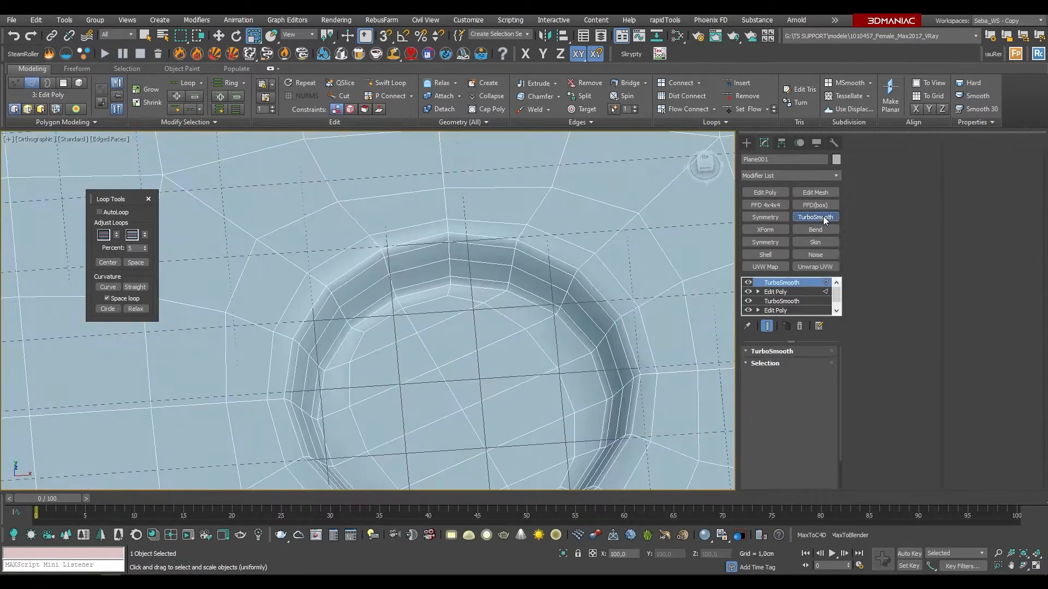
Step: Hide the edge display and set the top TurboSmooth's iterations to 2
scroll(455, 287, down, 4)
alt+middle_drag(464, 340, 467, 325)
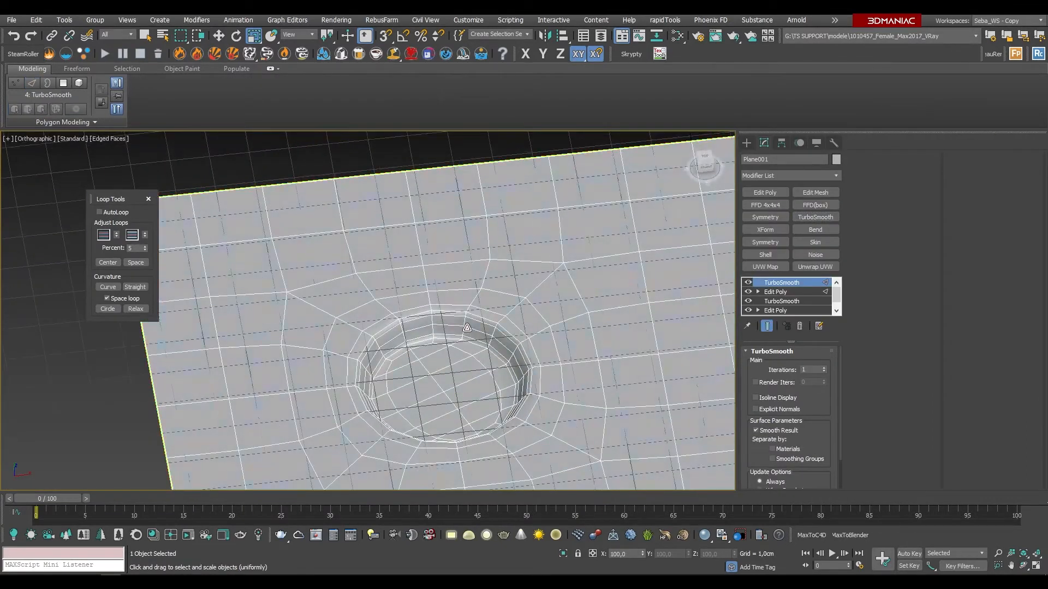
key(F4)
alt+middle_drag(450, 410, 455, 409)
scroll(455, 409, down, 3)
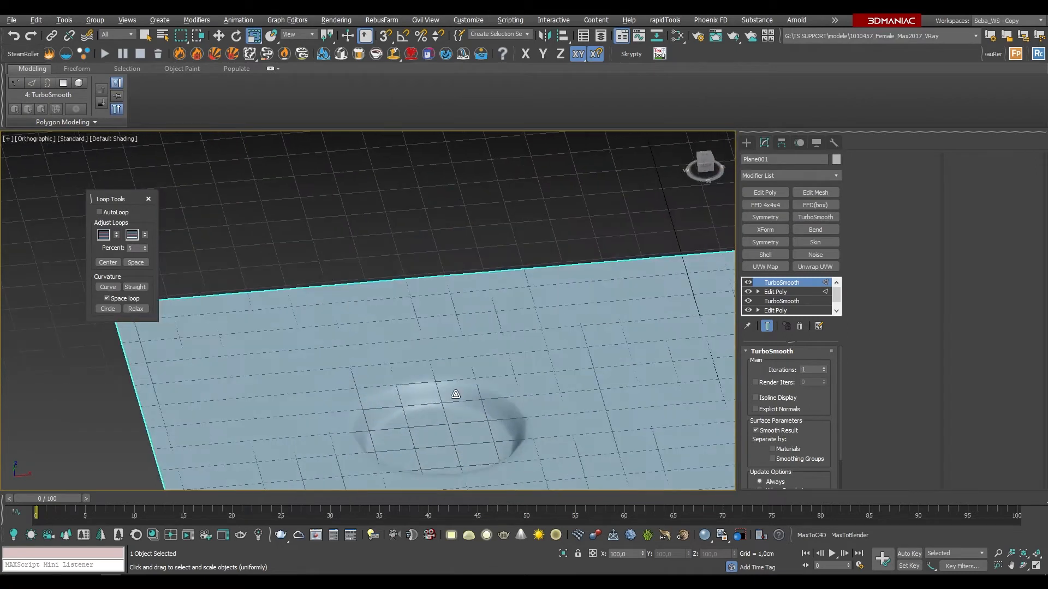
scroll(444, 421, up, 4)
click(824, 368)
Step: Examine the shading of the smoothed recess close up, at an angle and from above
scroll(448, 350, down, 3)
scroll(465, 310, down, 2)
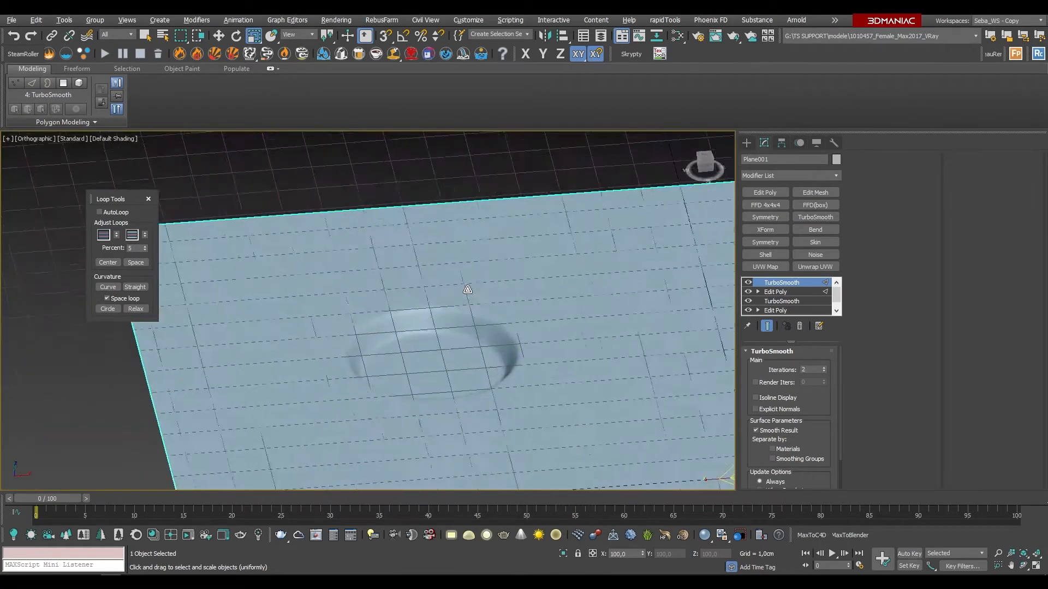
scroll(467, 292, up, 5)
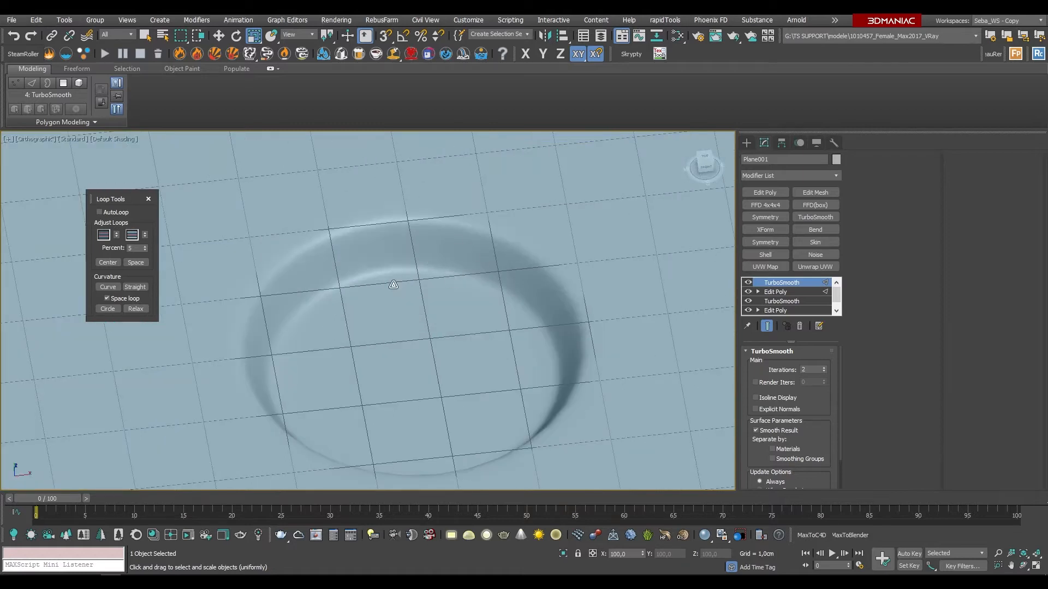
scroll(418, 312, down, 2)
right_click(420, 333)
click(659, 344)
alt+middle_drag(602, 333, 549, 370)
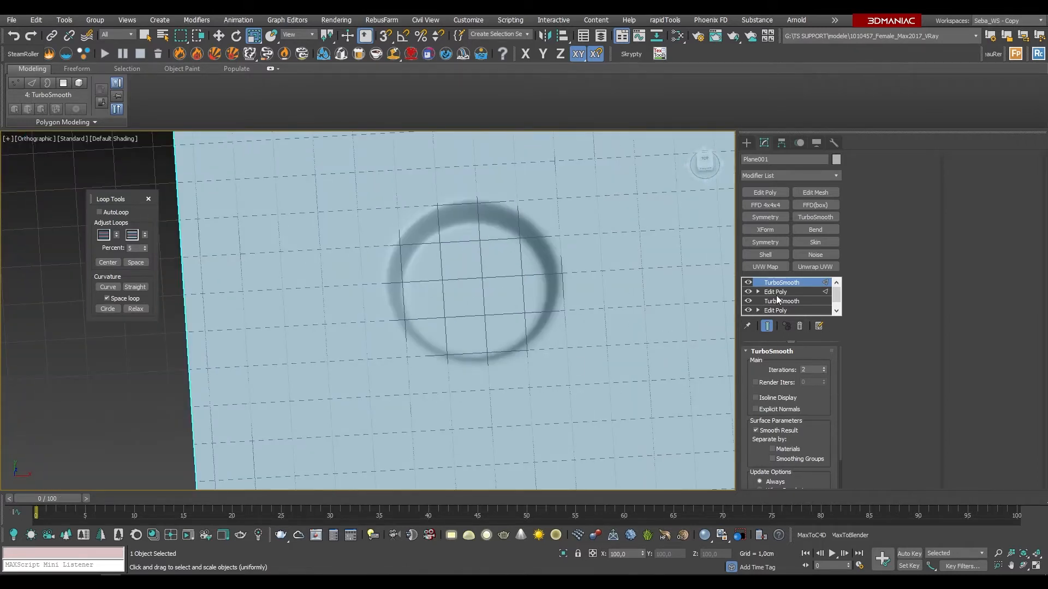
Step: Return to the upper Edit Poly with edged faces on and the end result hidden, and select the ring of vertical edges on the recess wall
click(777, 294)
alt+middle_drag(519, 320, 492, 224)
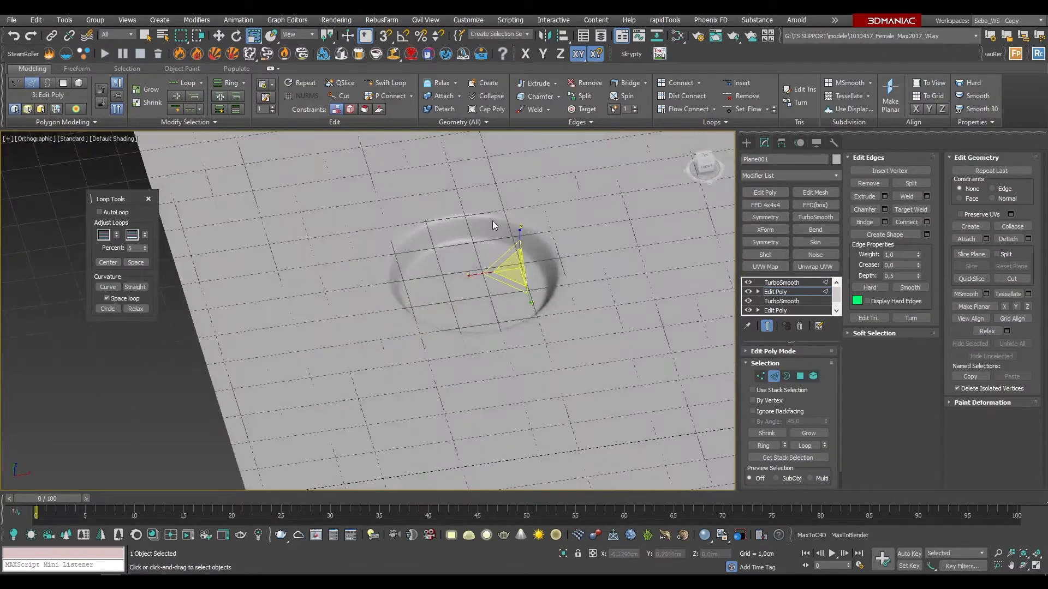
scroll(472, 273, up, 3)
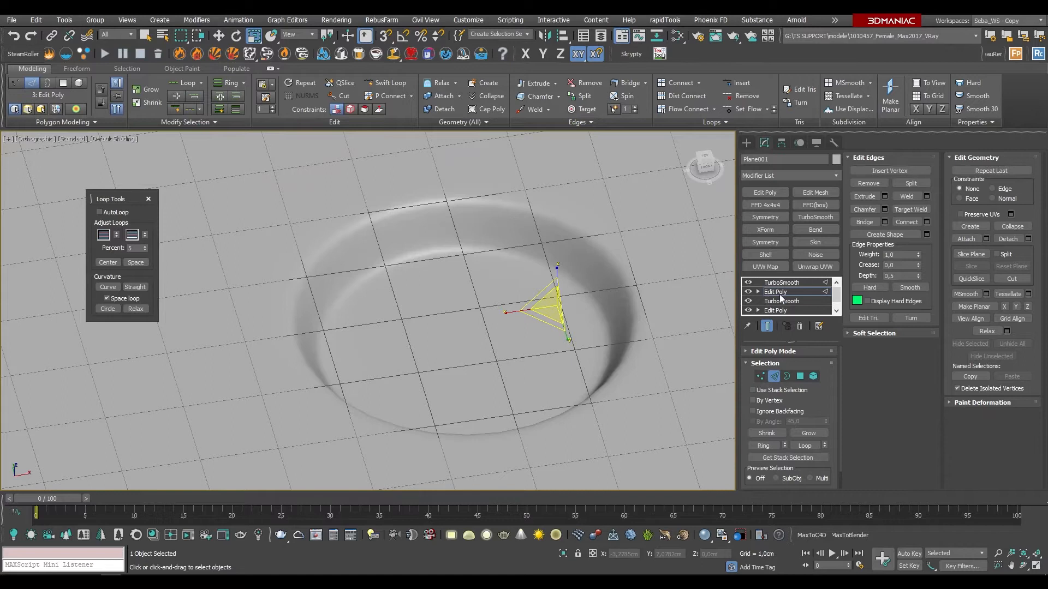
key(F4)
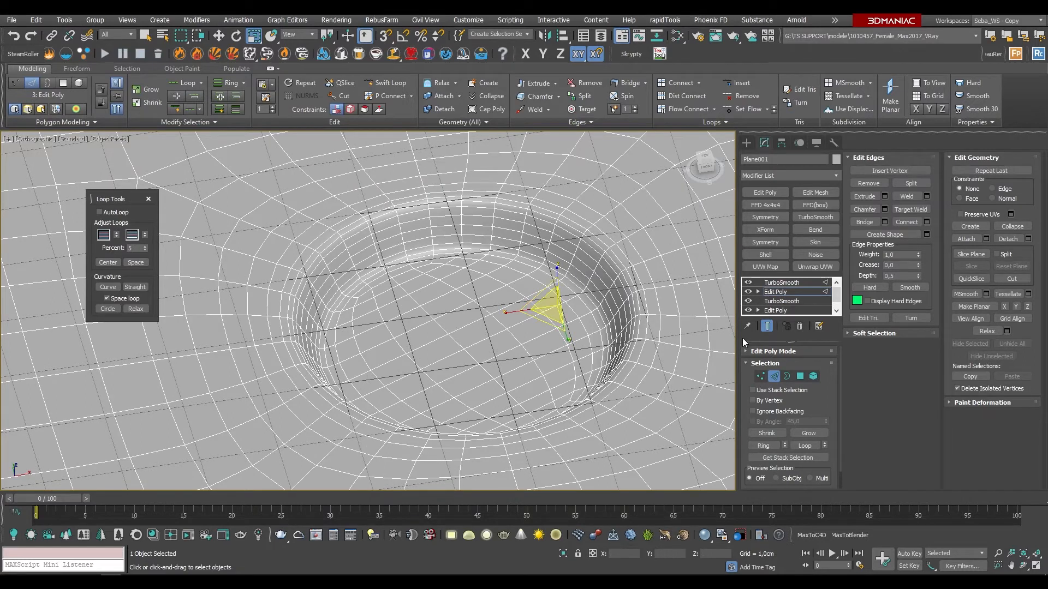
click(769, 327)
scroll(492, 259, up, 2)
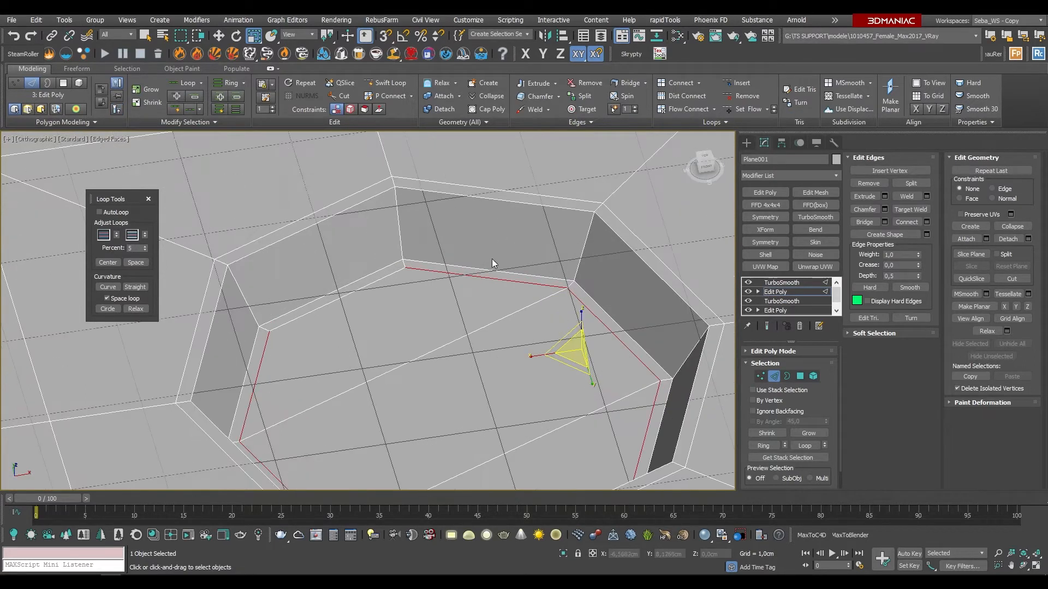
click(581, 257)
click(772, 447)
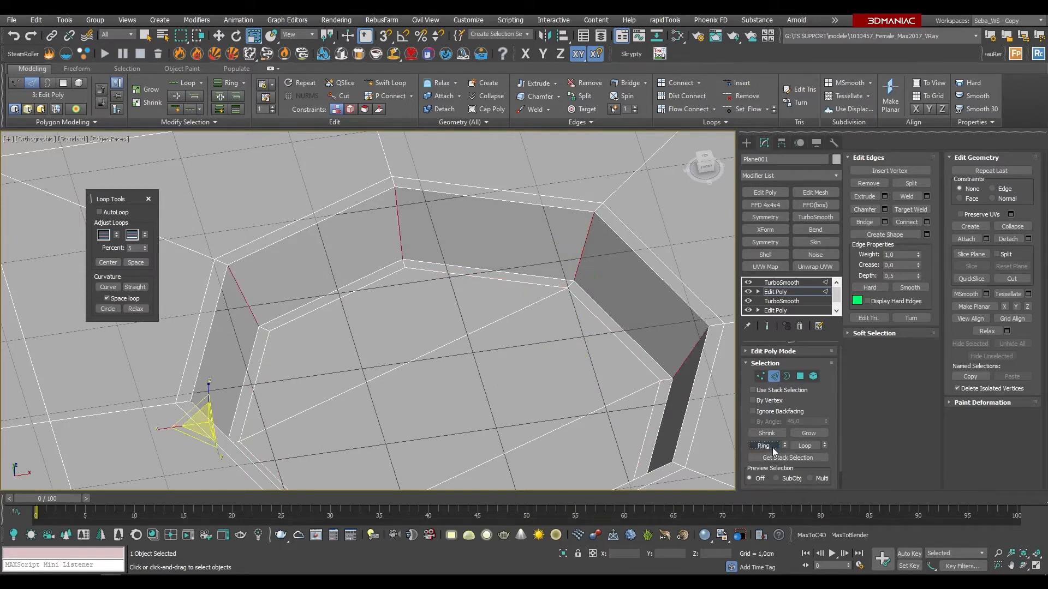
Step: Connect the wall's vertical edges with 2 segments and a pinch of 96, checking the smoothed end result
click(926, 222)
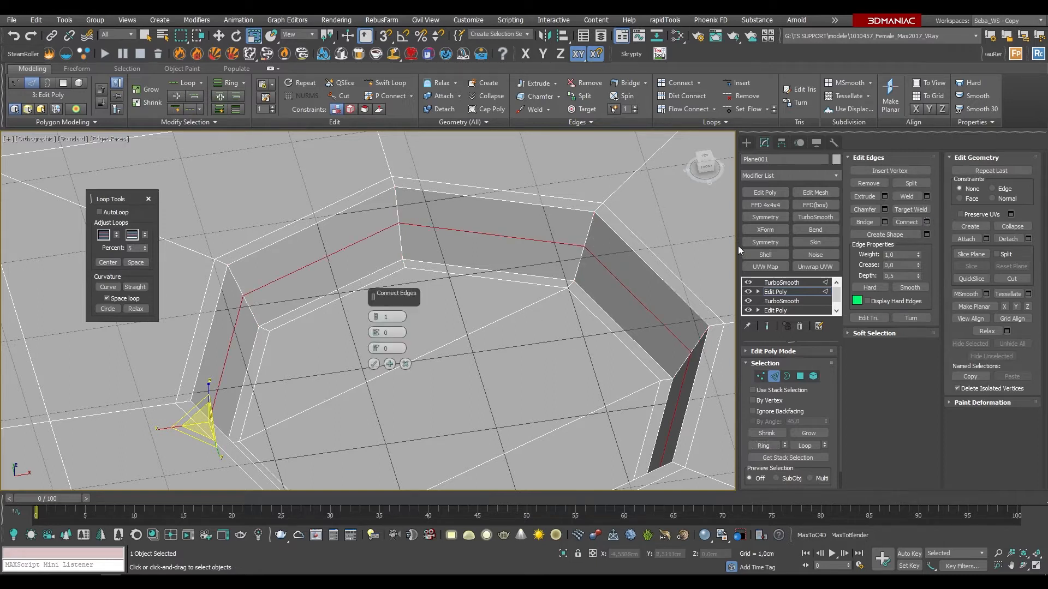
drag(375, 316, 377, 319)
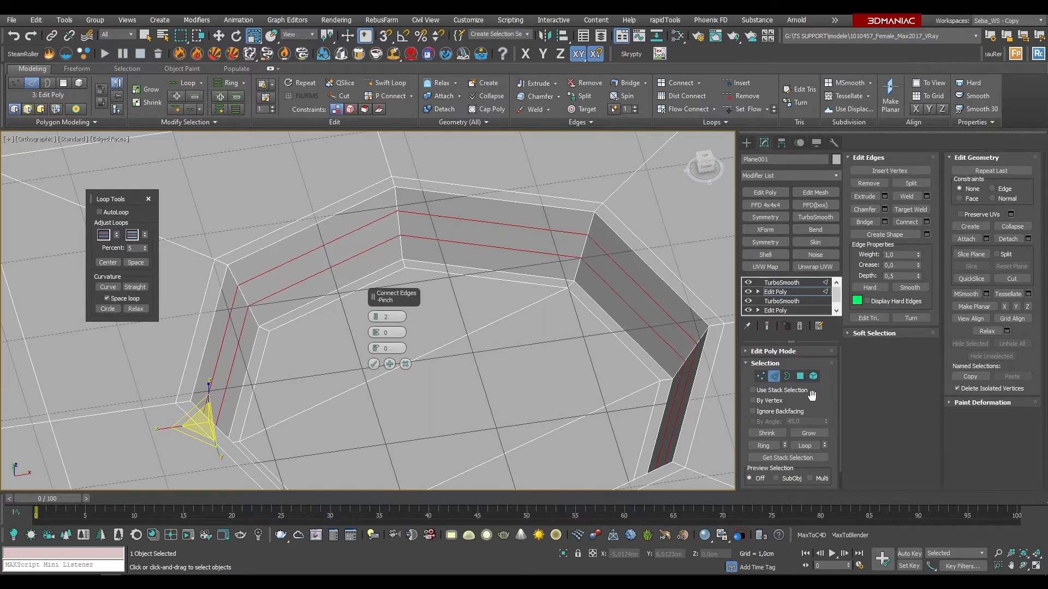
click(766, 327)
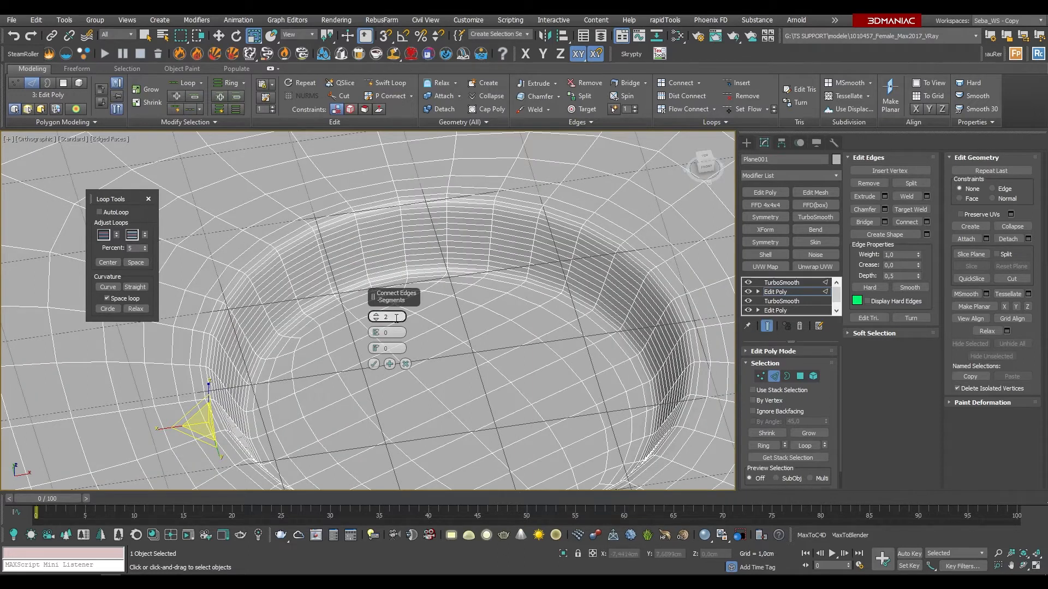
drag(377, 333, 392, 117)
key(F4)
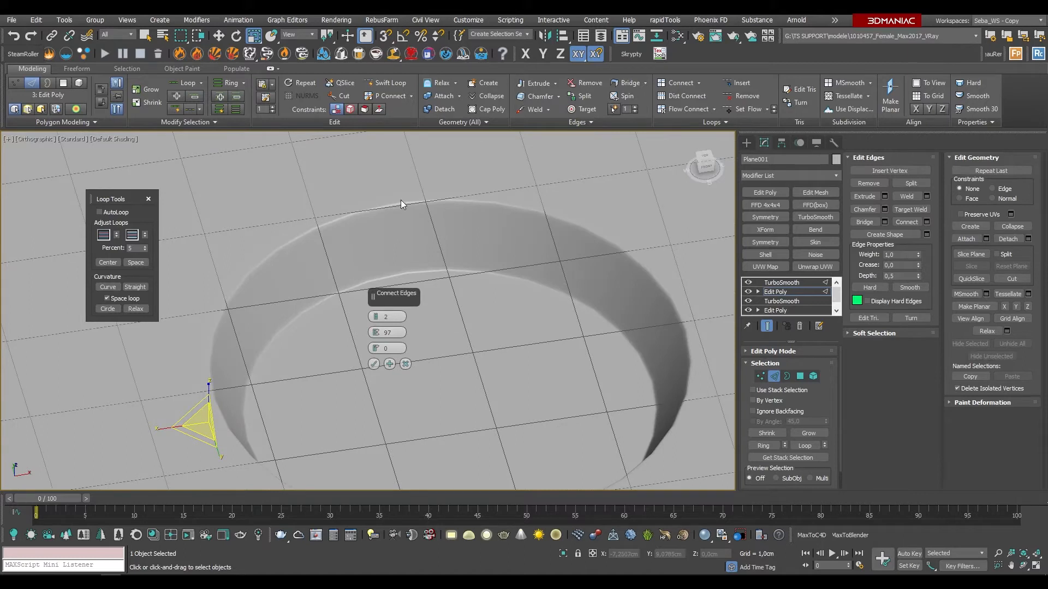
mouse_move(376, 334)
mouse_down()
mouse_move(374, 462)
mouse_move(371, 309)
mouse_move(367, 350)
mouse_move(367, 332)
mouse_up()
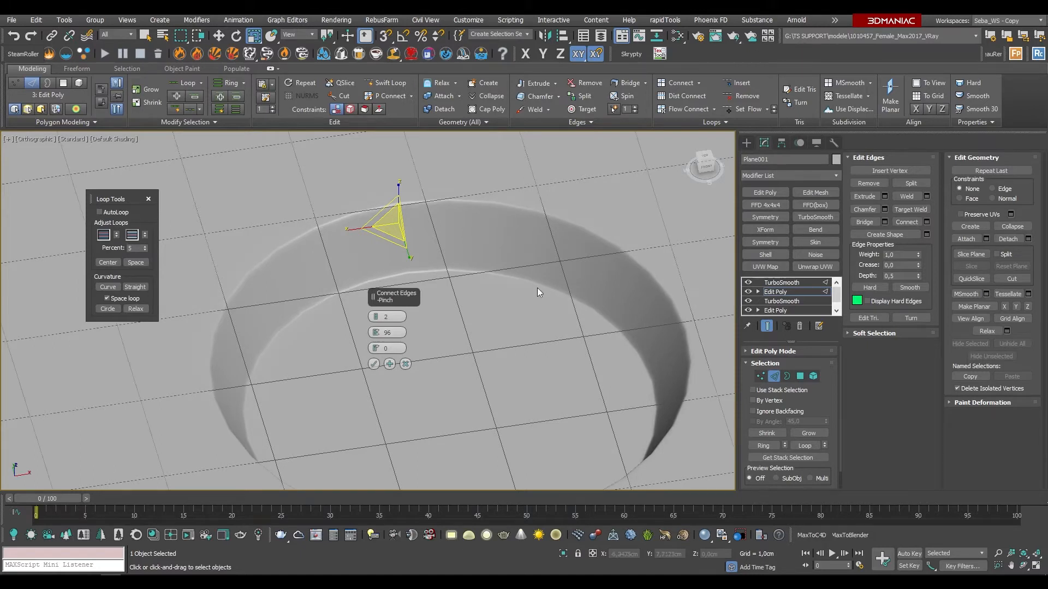
key(F4)
click(373, 364)
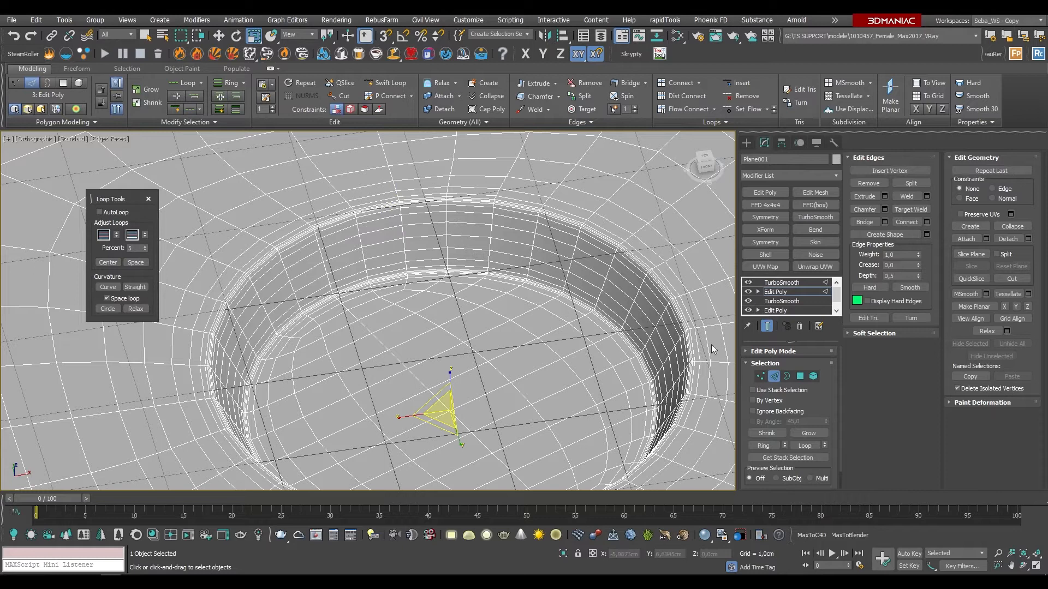
Step: Hide the smoothed end result and select the recess's floor polygons at the Polygon level
click(767, 329)
scroll(595, 220, up, 4)
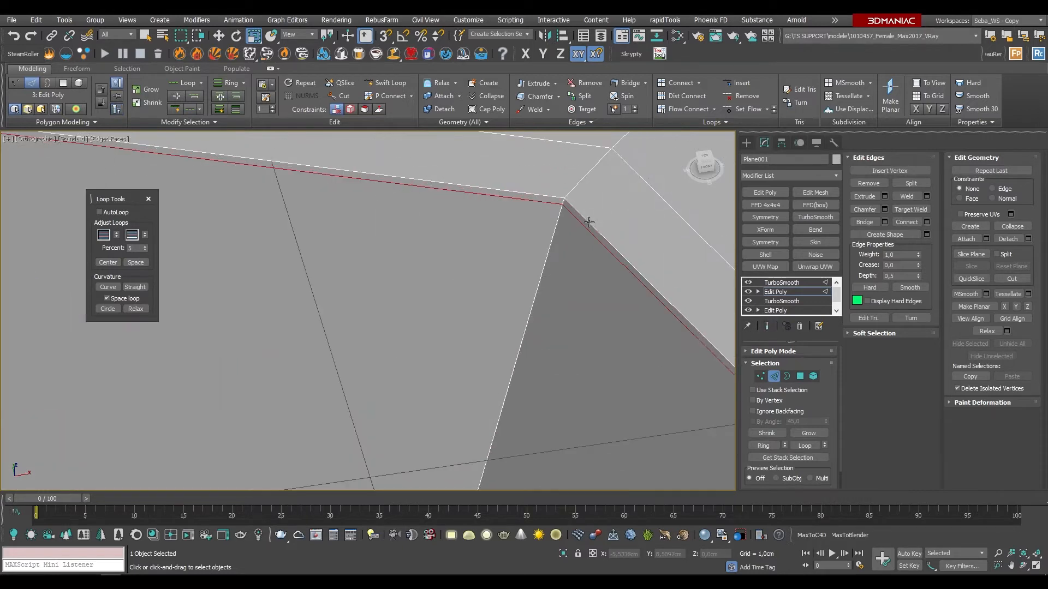
scroll(566, 225, down, 8)
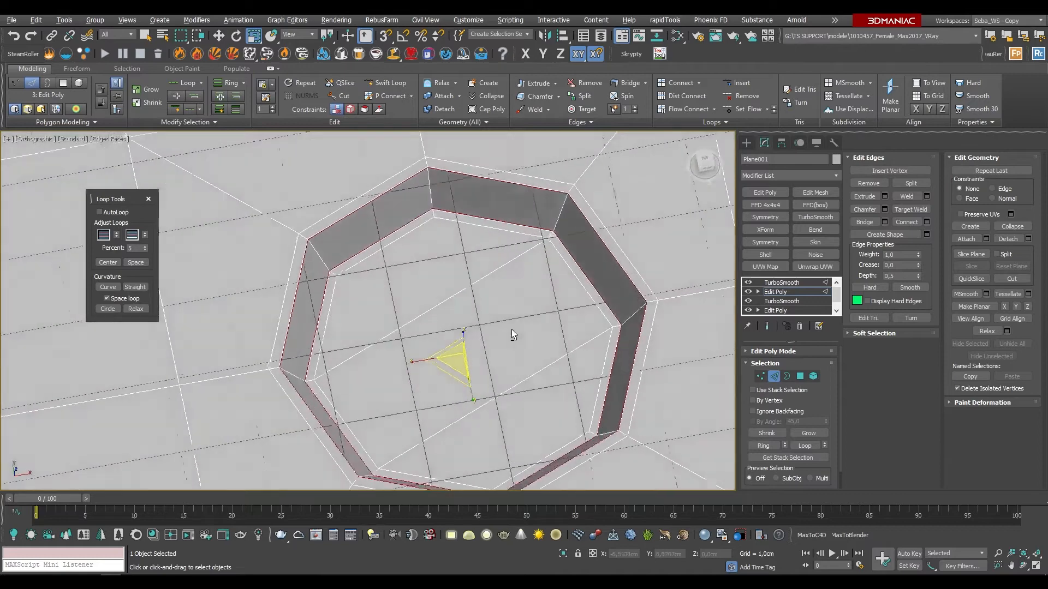
alt+middle_drag(512, 329, 589, 336)
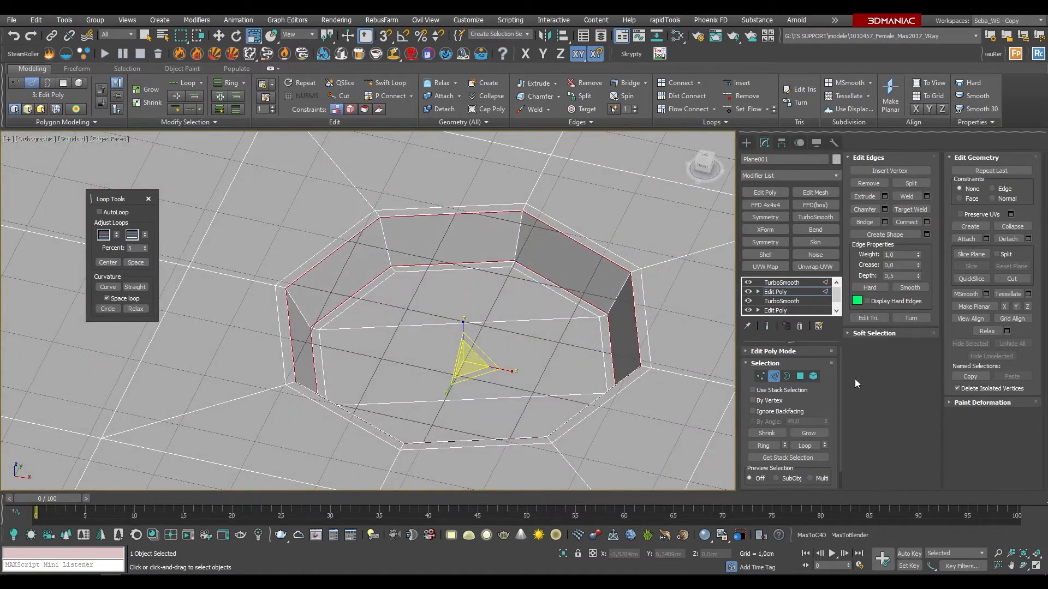
click(800, 376)
click(418, 402)
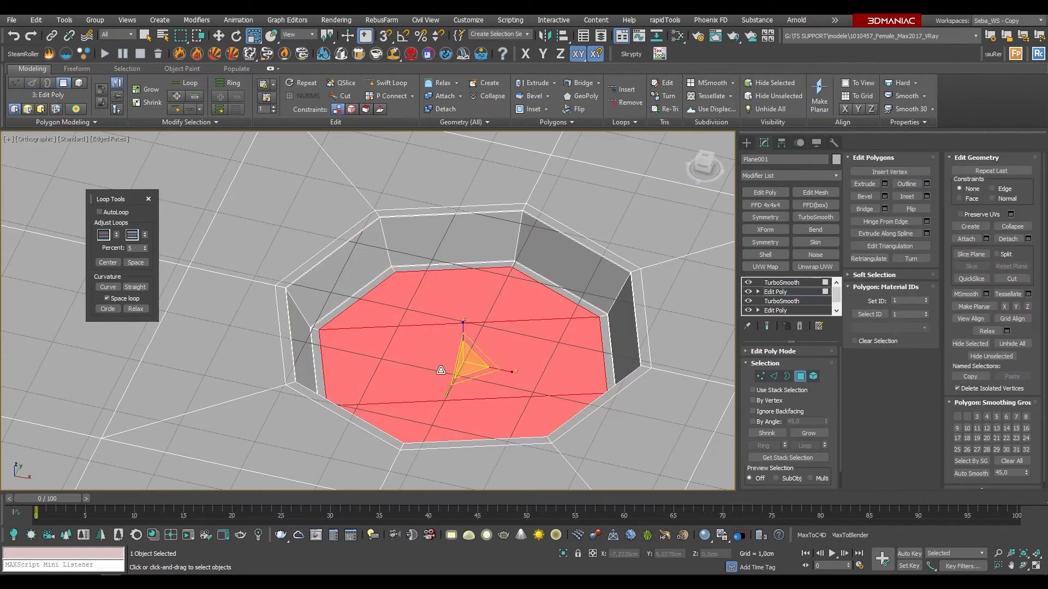
Step: Bevel the selected floor polygons upward about 0.63 cm with a slightly narrowed outline
click(884, 197)
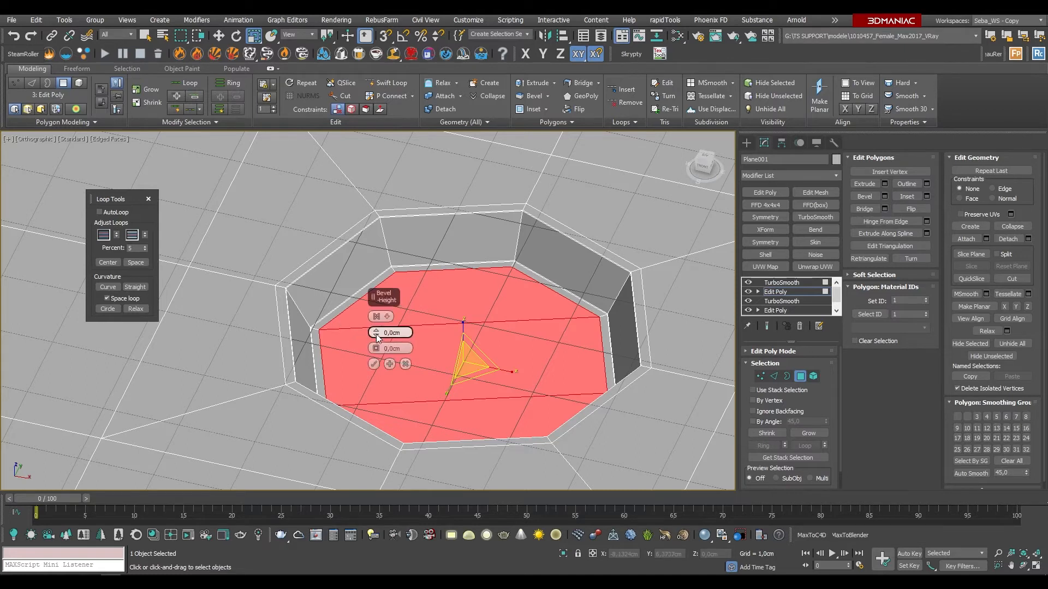
drag(377, 334, 336, 315)
alt+middle_drag(335, 315, 361, 321)
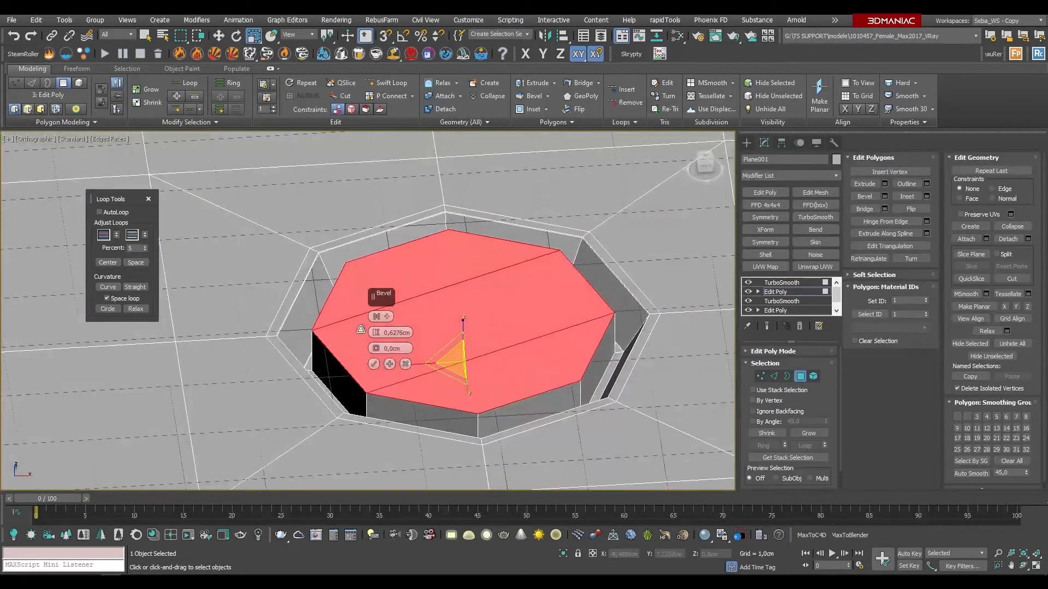
mouse_move(376, 342)
mouse_down()
mouse_move(379, 321)
mouse_move(379, 374)
mouse_move(378, 361)
mouse_up()
click(375, 365)
alt+middle_drag(464, 360, 501, 326)
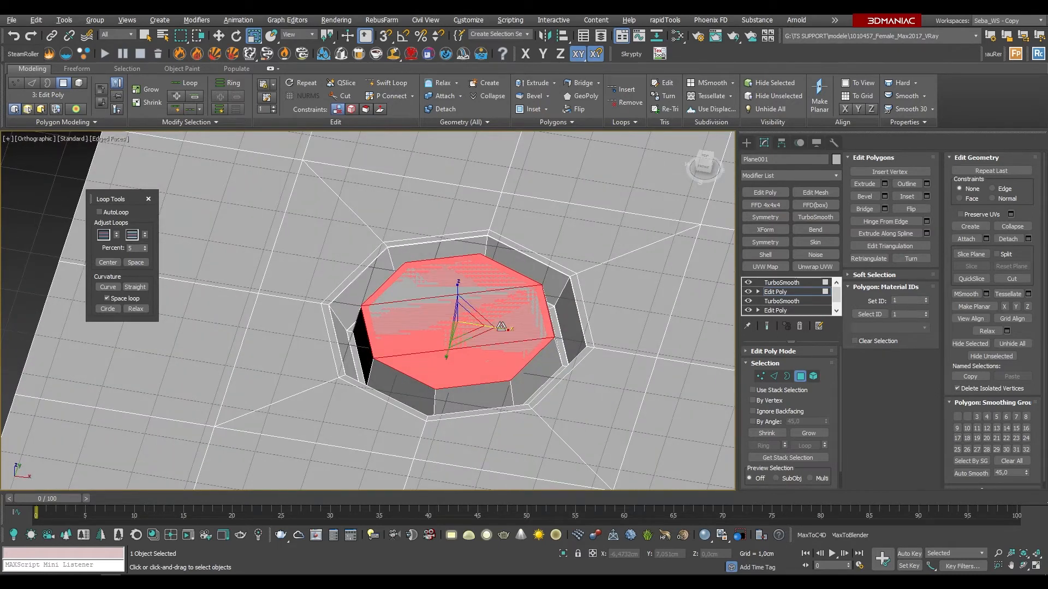
Step: Delete the raised block's top polygons and extend the open border inward into a flat rim
key(ctrl+d)
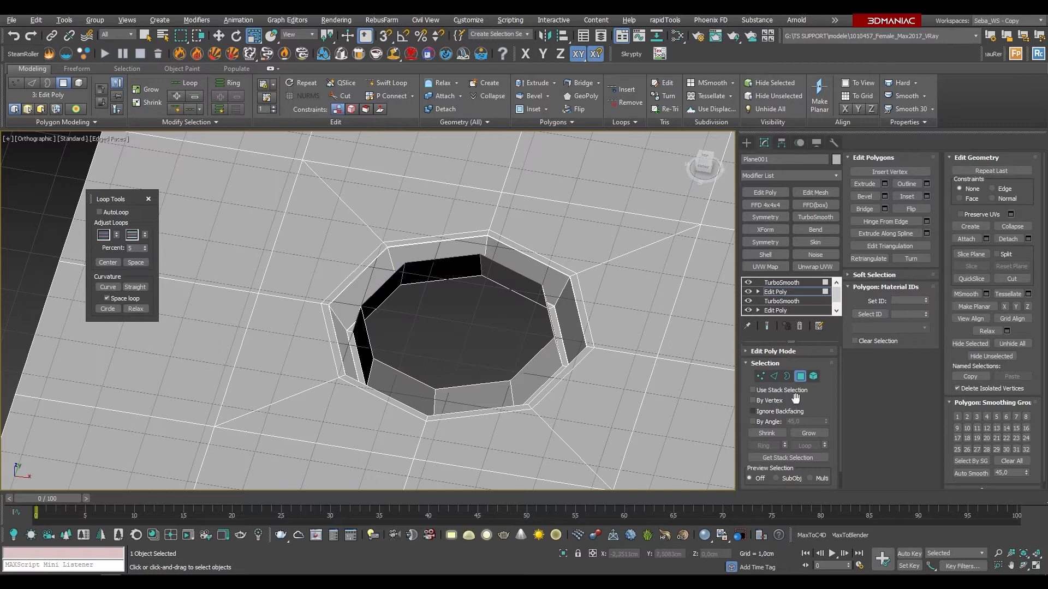
click(787, 377)
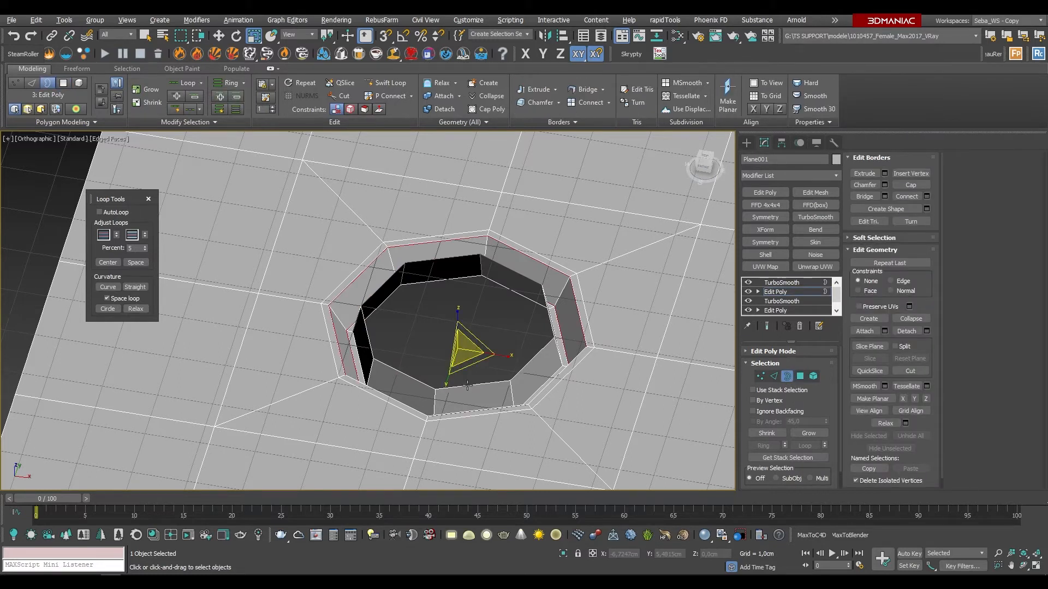
shift+drag(471, 335, 457, 320)
Step: Extend the rim's inner border downward into a wall and add a ring scaled inward to 82 percent at its base
key(w)
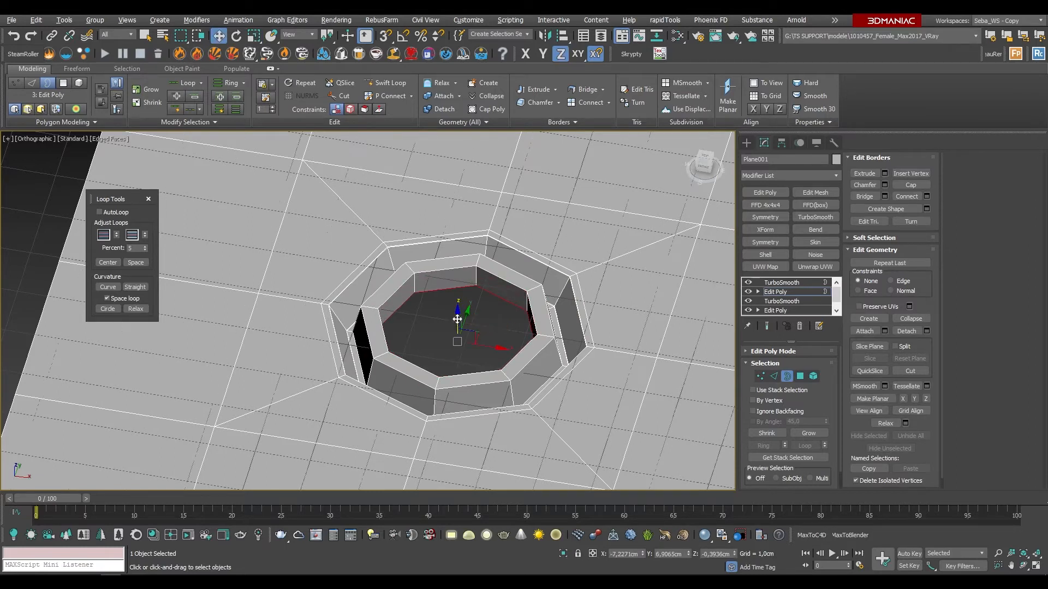
key(r)
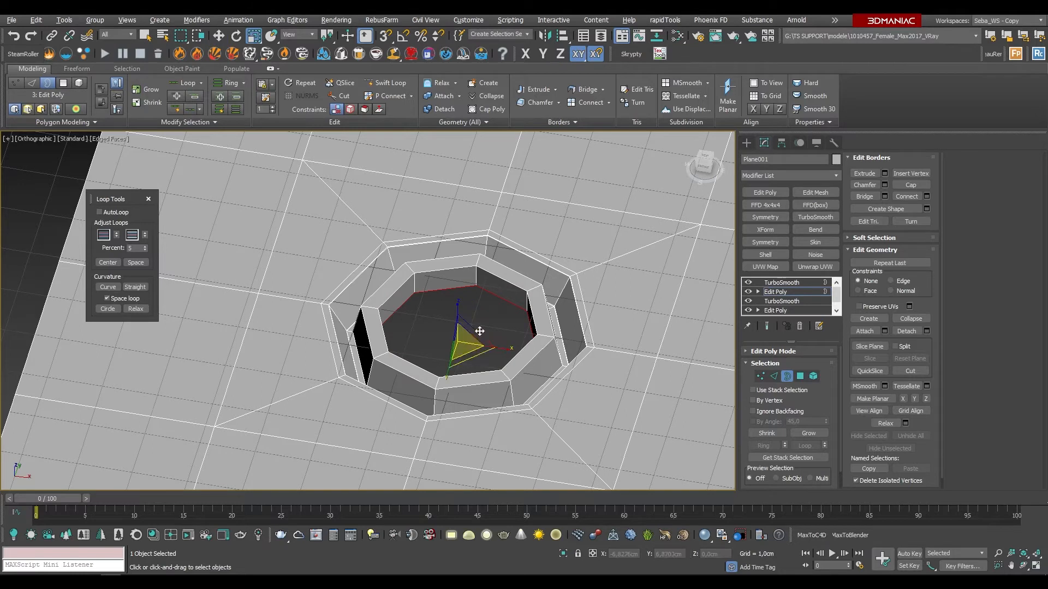
drag(470, 344, 460, 349)
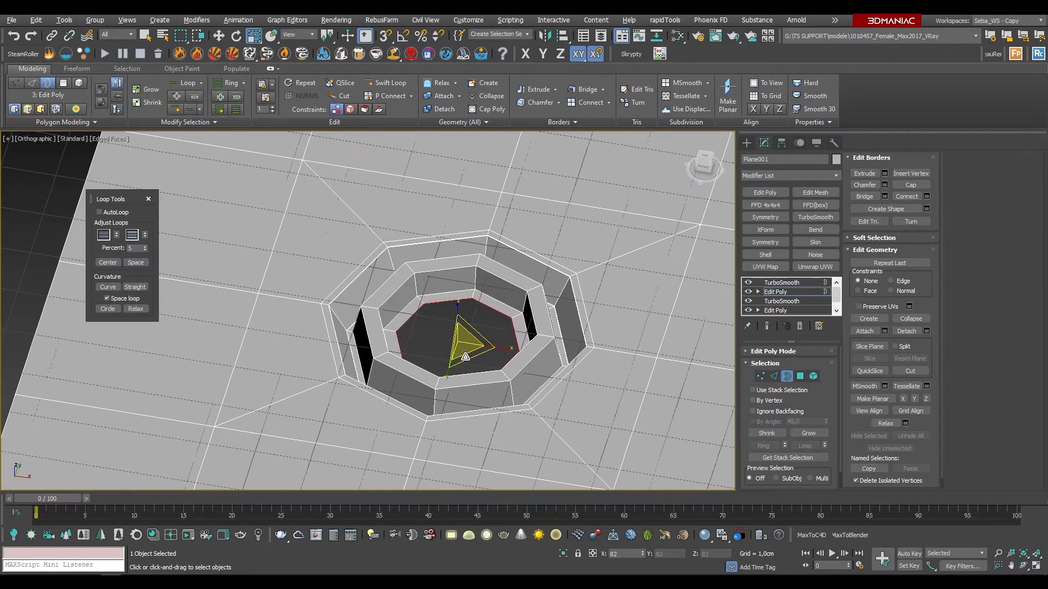
Step: Deselect two opposite edges of the innermost border and bridge the remaining edges to close the inner floor
click(773, 377)
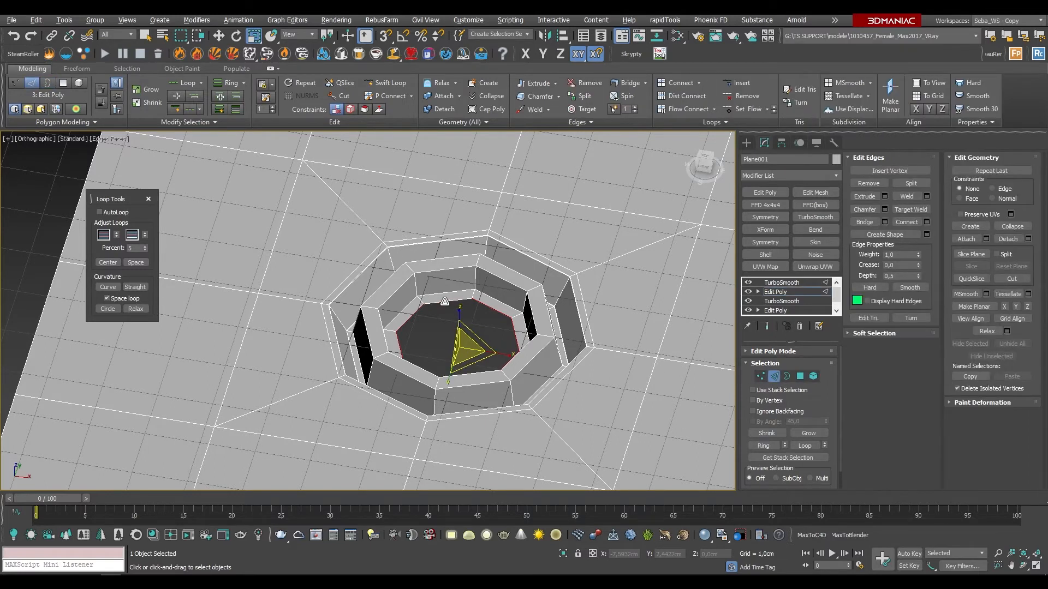
alt+middle_drag(445, 302, 452, 331)
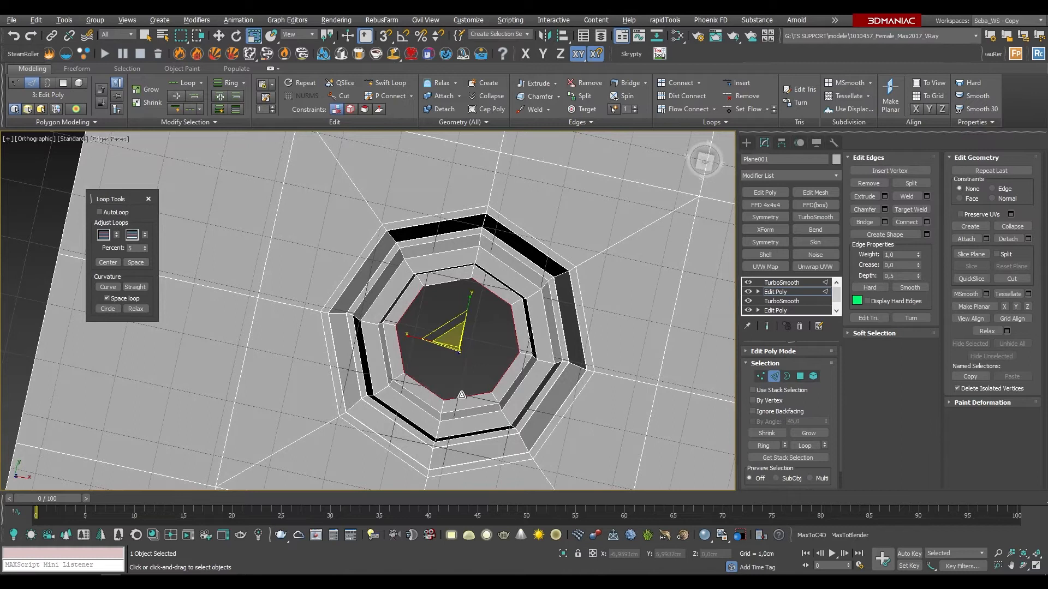
double_click(461, 395)
click(864, 222)
alt+middle_drag(423, 349, 431, 256)
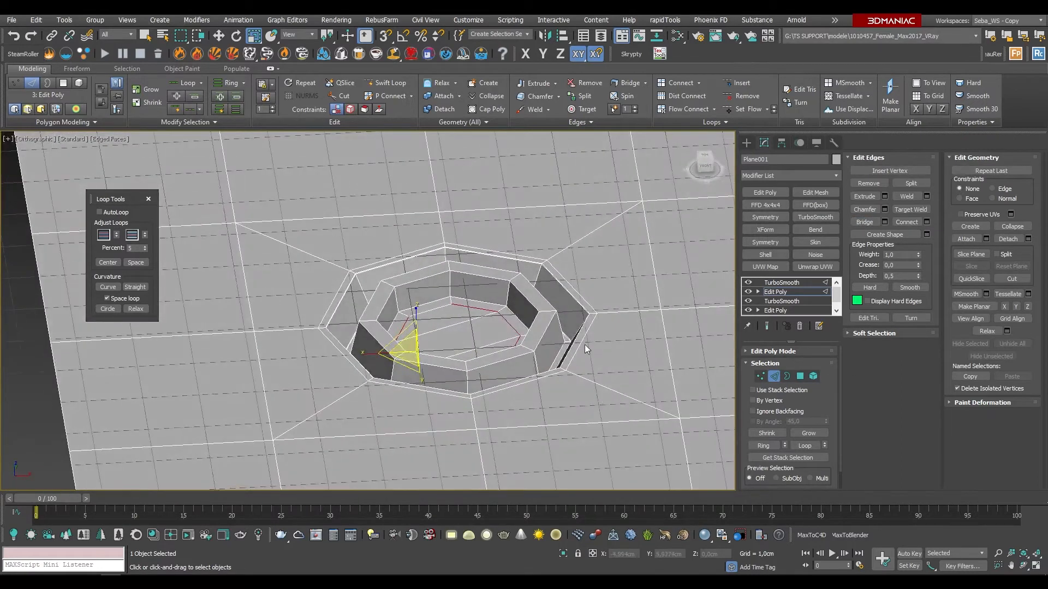
click(464, 384)
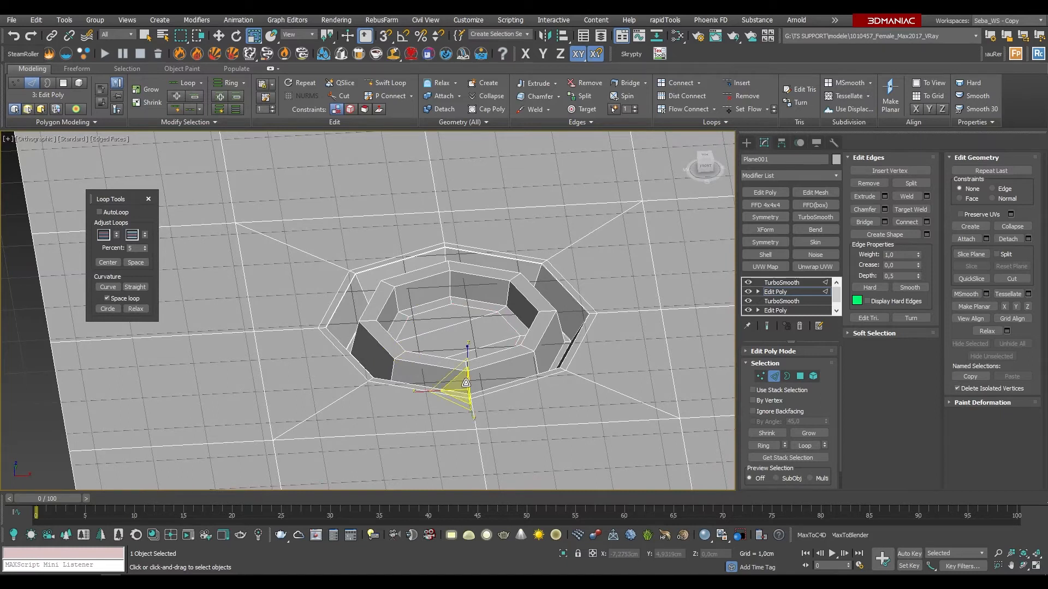
click(529, 352)
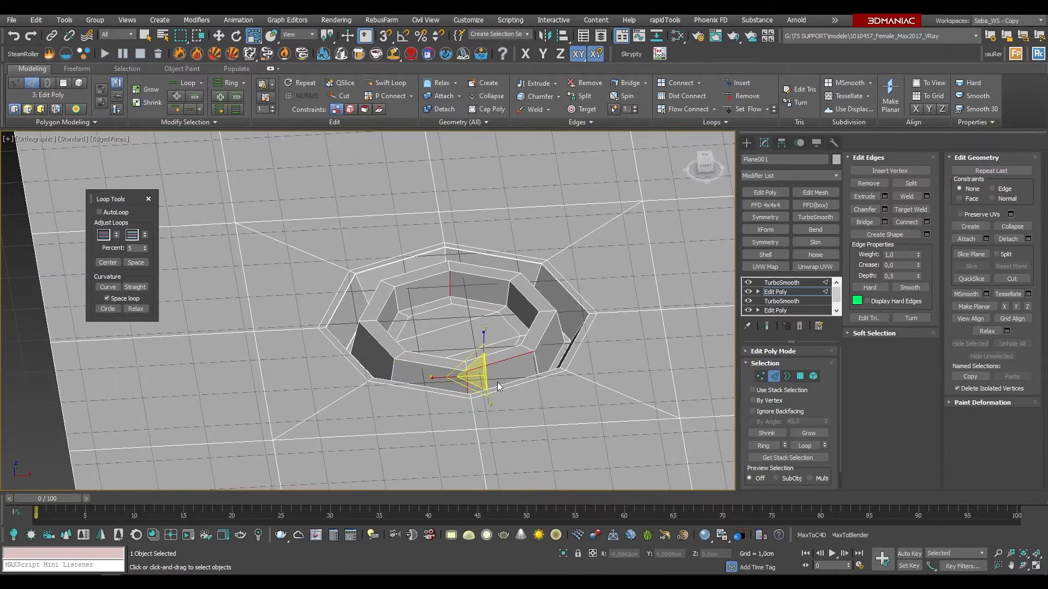
scroll(522, 350, up, 2)
click(527, 347)
alt+middle_drag(527, 347, 420, 339)
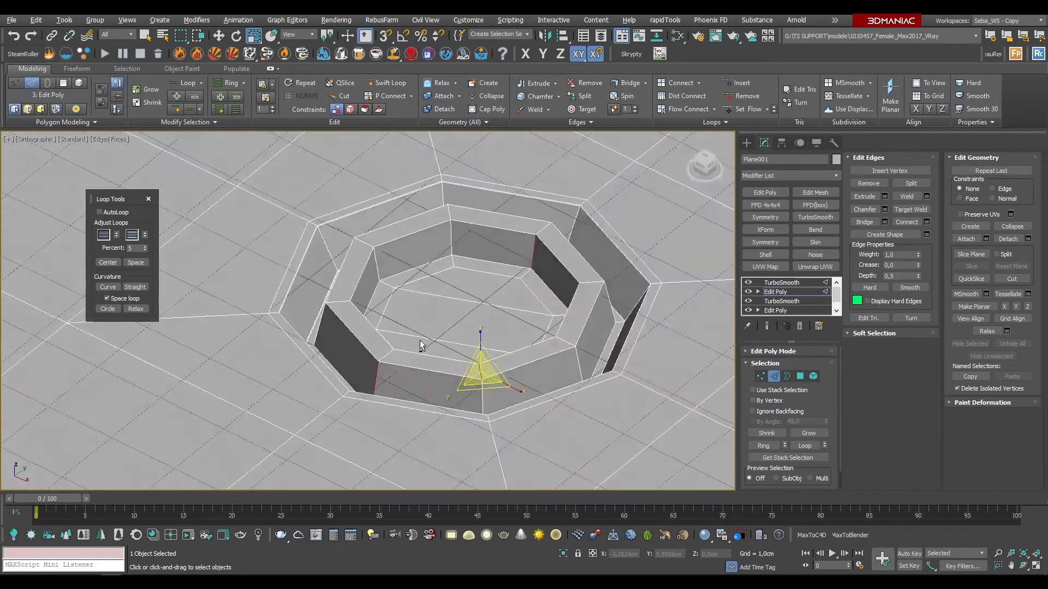
click(764, 446)
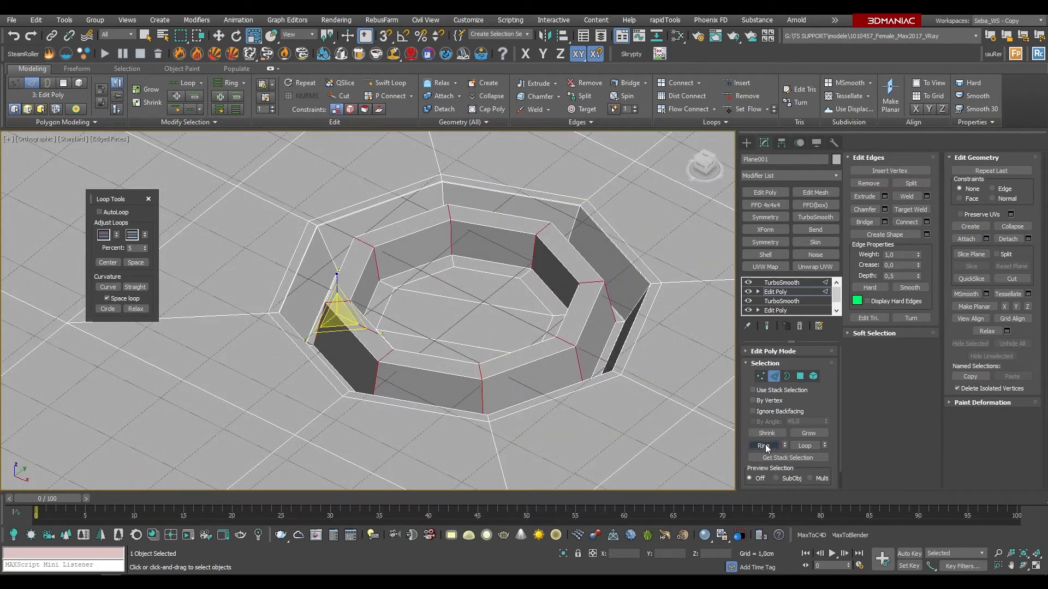
alt+middle_drag(382, 332, 434, 342)
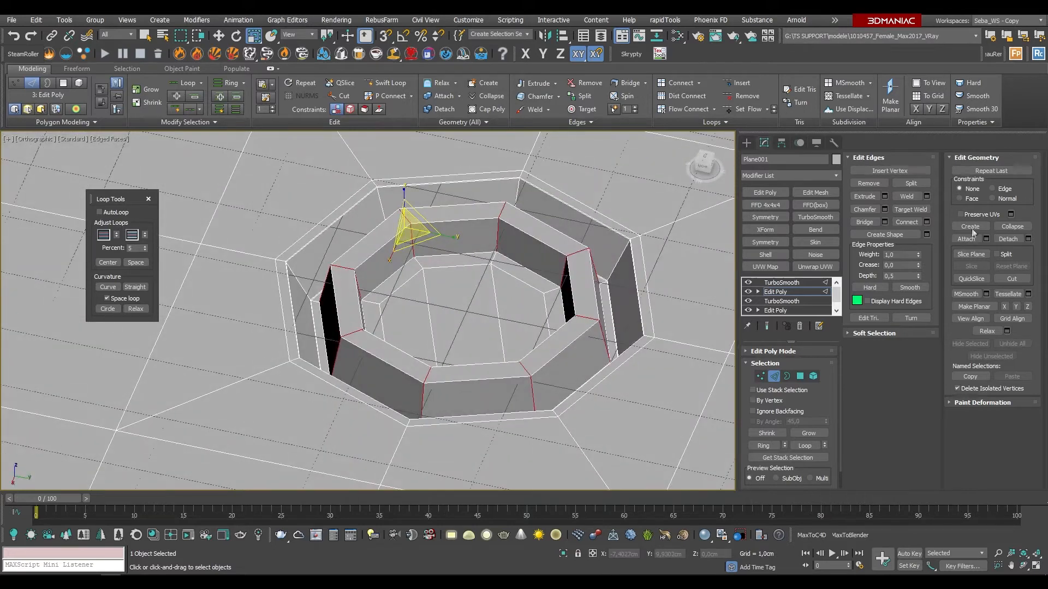
click(927, 222)
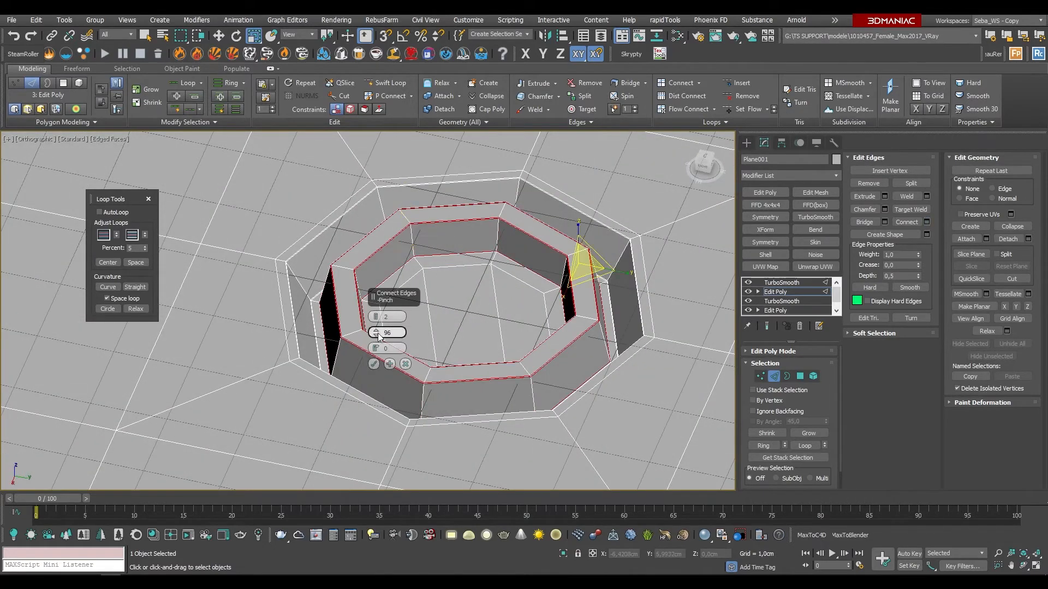
drag(376, 334, 377, 364)
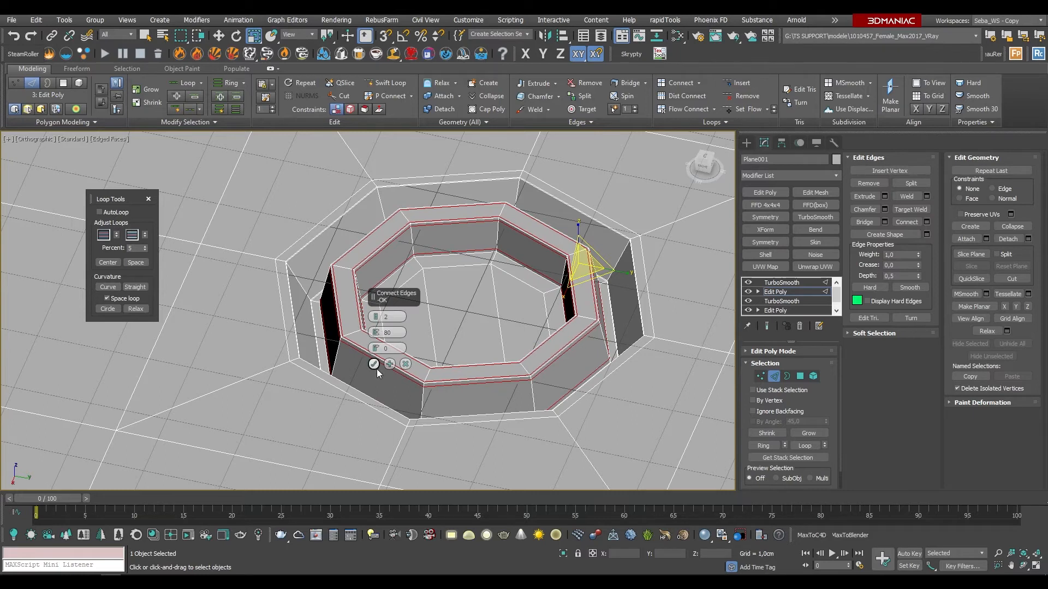
click(405, 365)
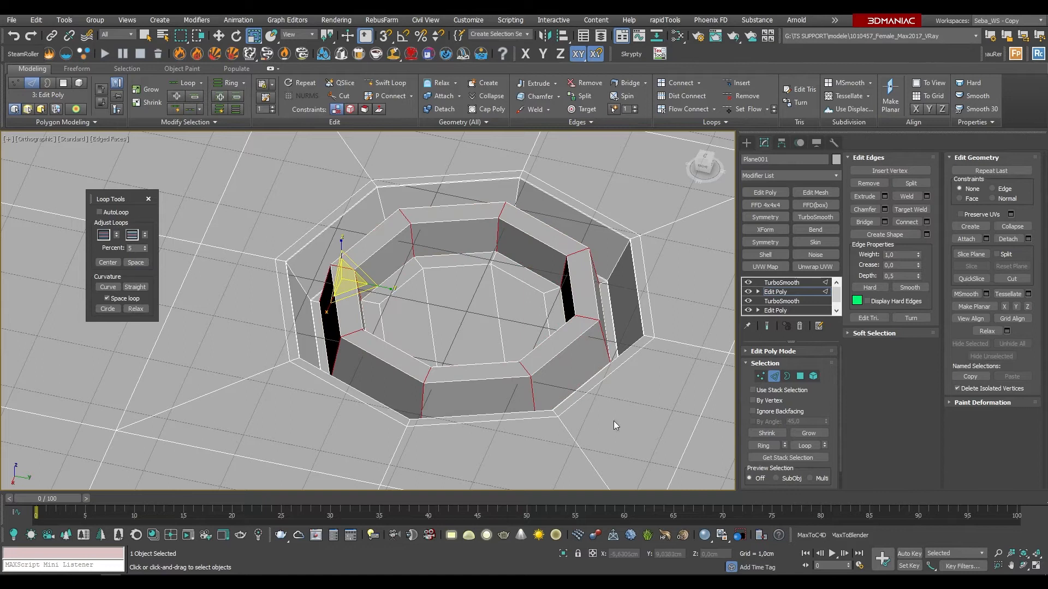
Step: Select the raised ring's upper and lower edge loops on both its outer and inner sides
double_click(460, 381)
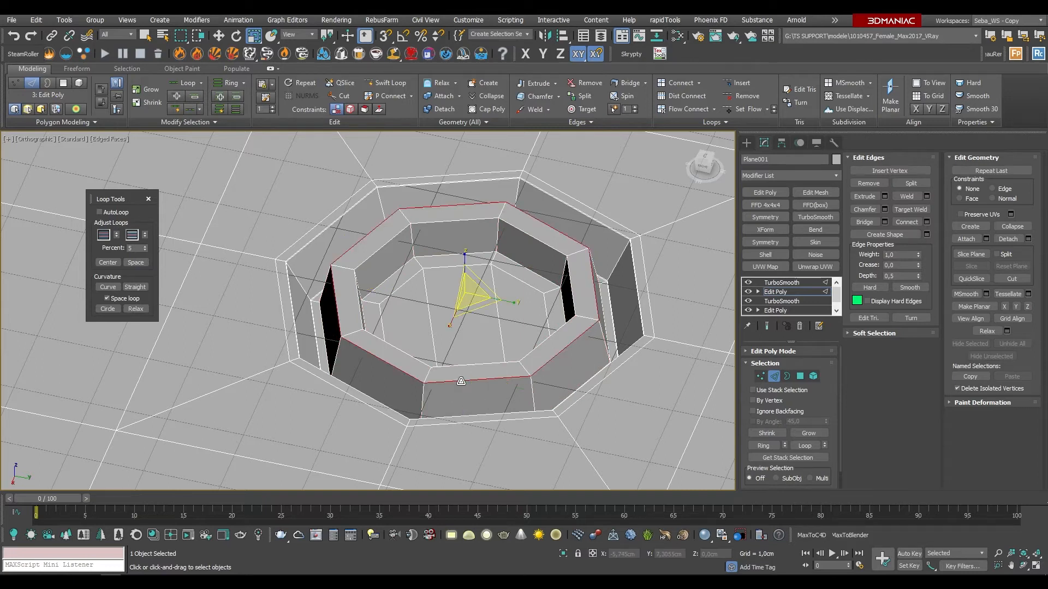
ctrl+double_click(468, 364)
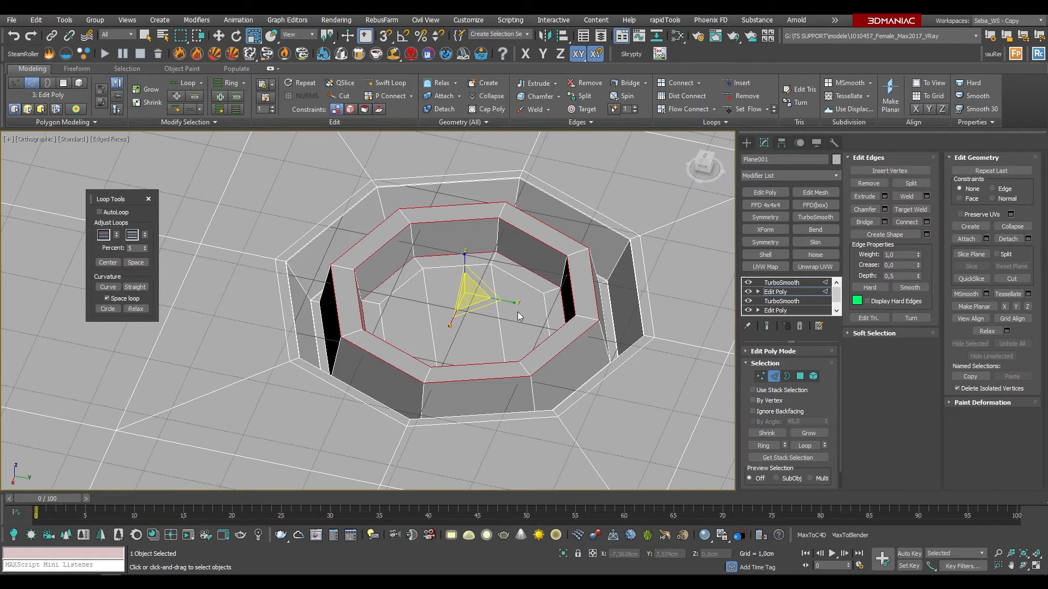
alt+middle_drag(477, 253, 480, 279)
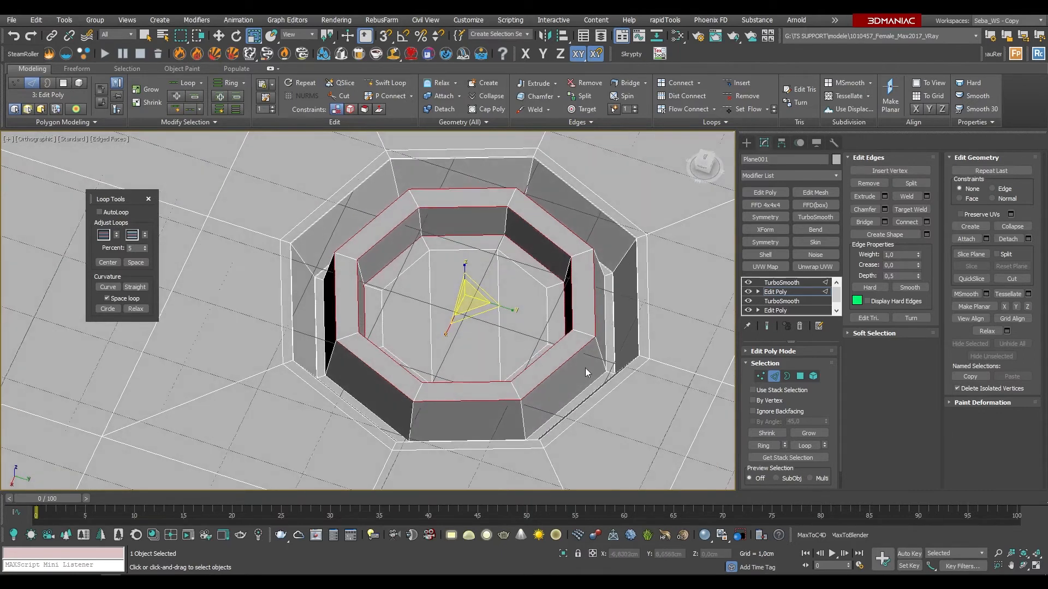
scroll(585, 385, up, 3)
alt+middle_drag(583, 390, 583, 389)
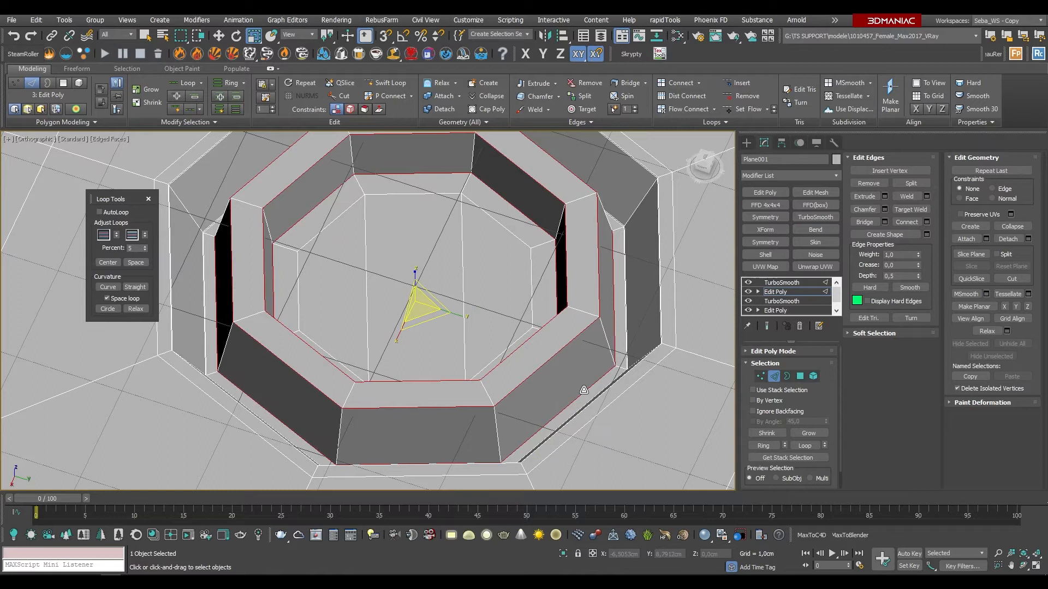
Step: Chamfer the selected ring loops by 0.0193 cm, checking the smoothed result, and set the chamfer type to Quad Chamfer
click(884, 211)
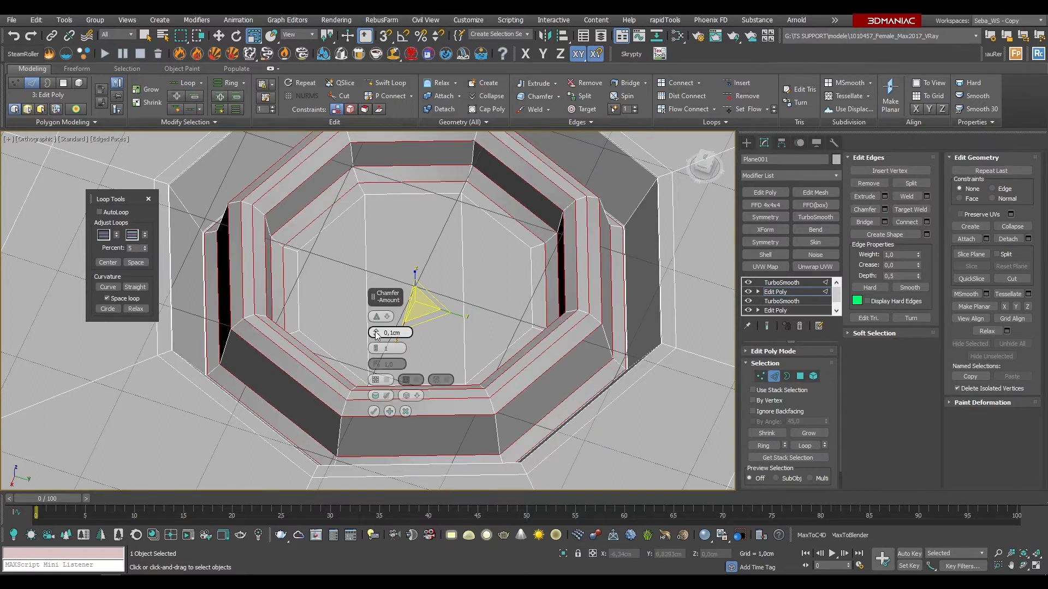
right_click(376, 333)
drag(375, 334, 375, 328)
click(766, 328)
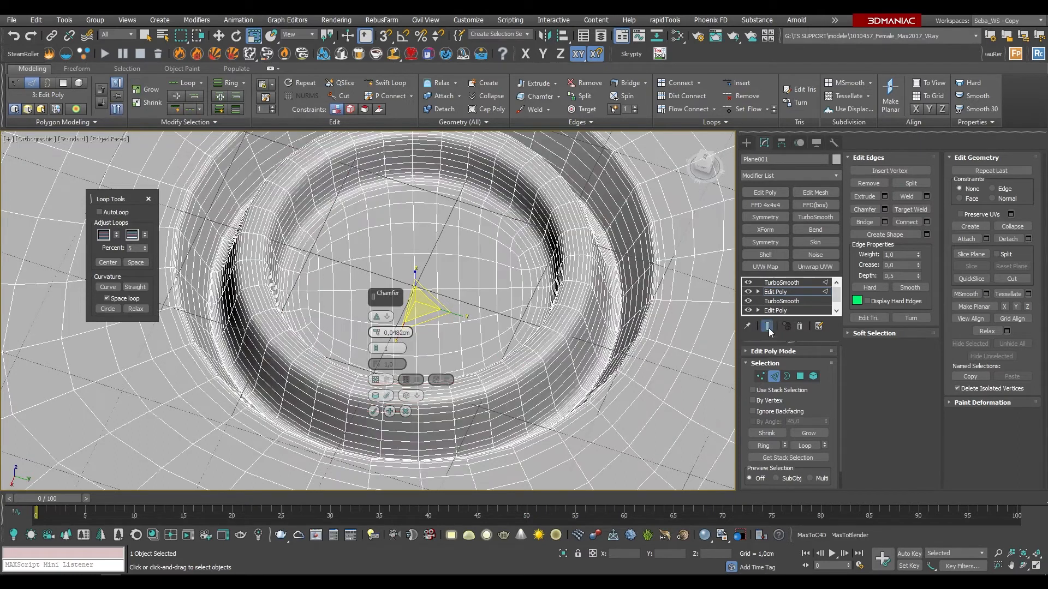
drag(376, 332, 375, 332)
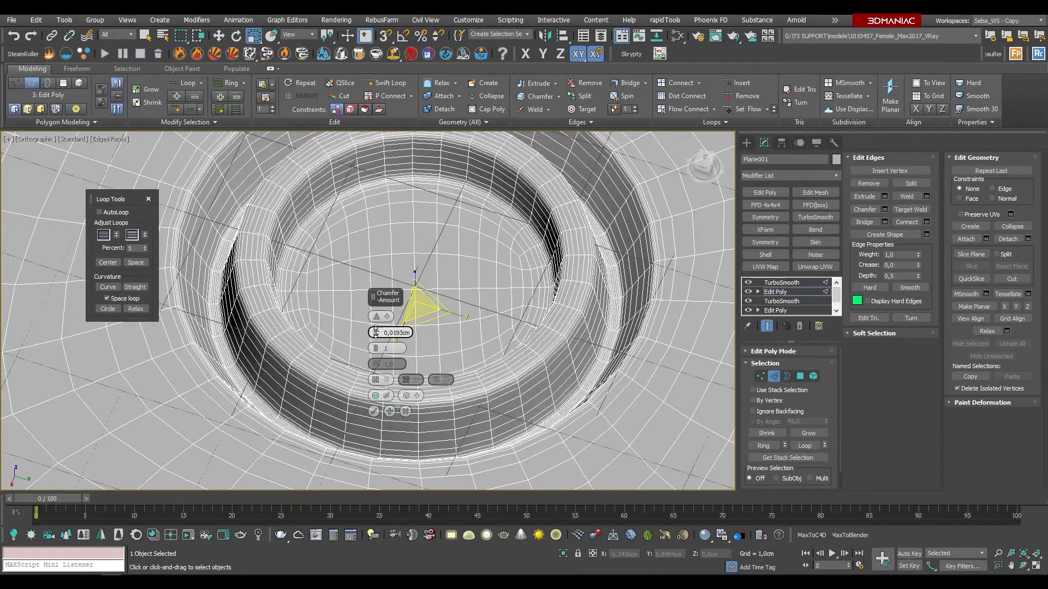
click(389, 317)
click(392, 337)
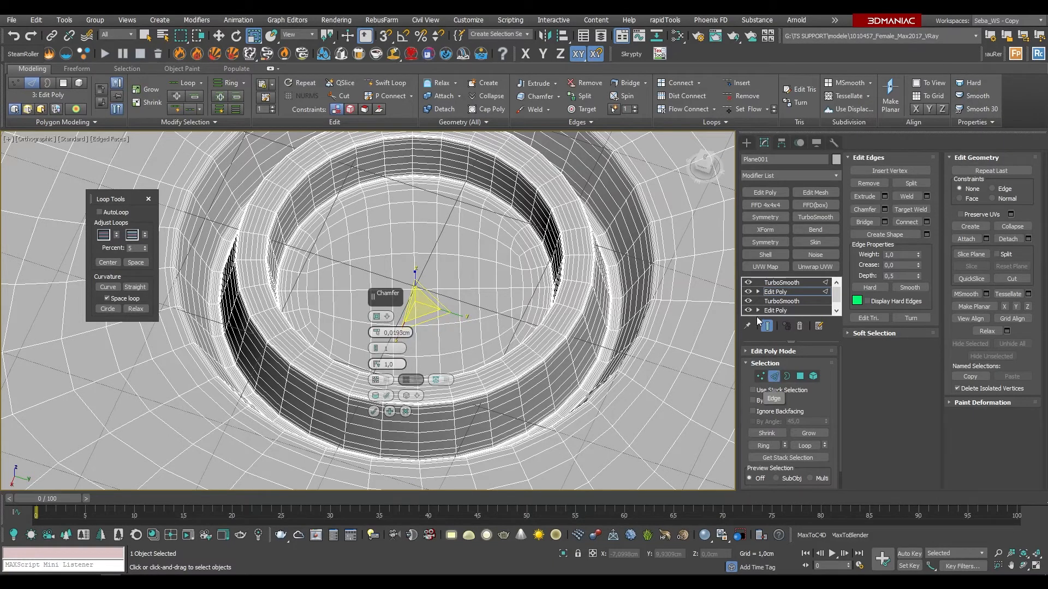
Step: Set the chamfer's edge tension to 0.5, its amount to 0.0332 cm and its segments to 2 on the unsmoothed mesh
click(765, 326)
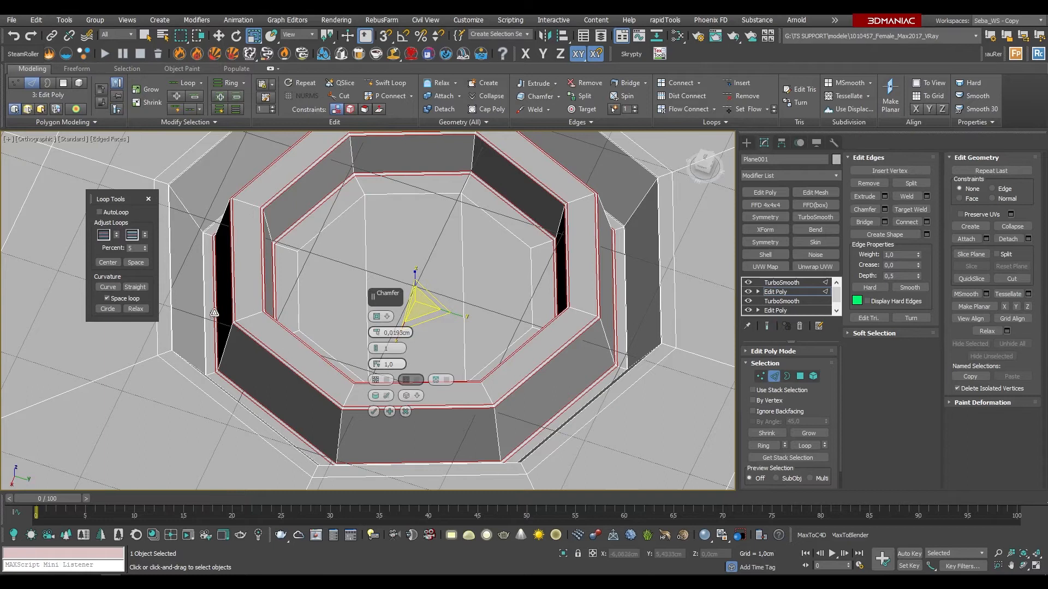
scroll(231, 324, up, 10)
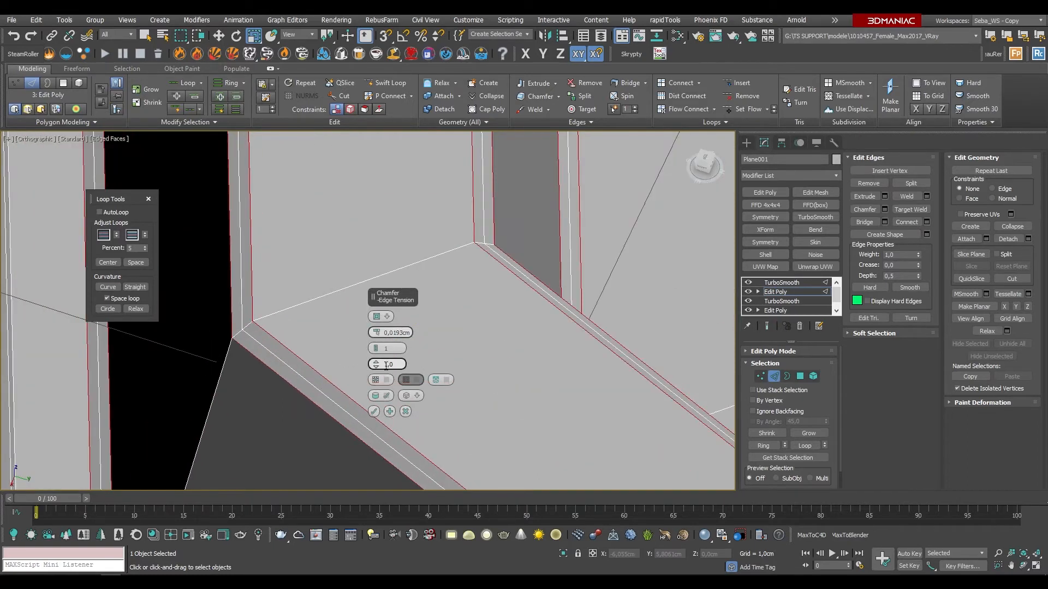
drag(376, 364, 374, 410)
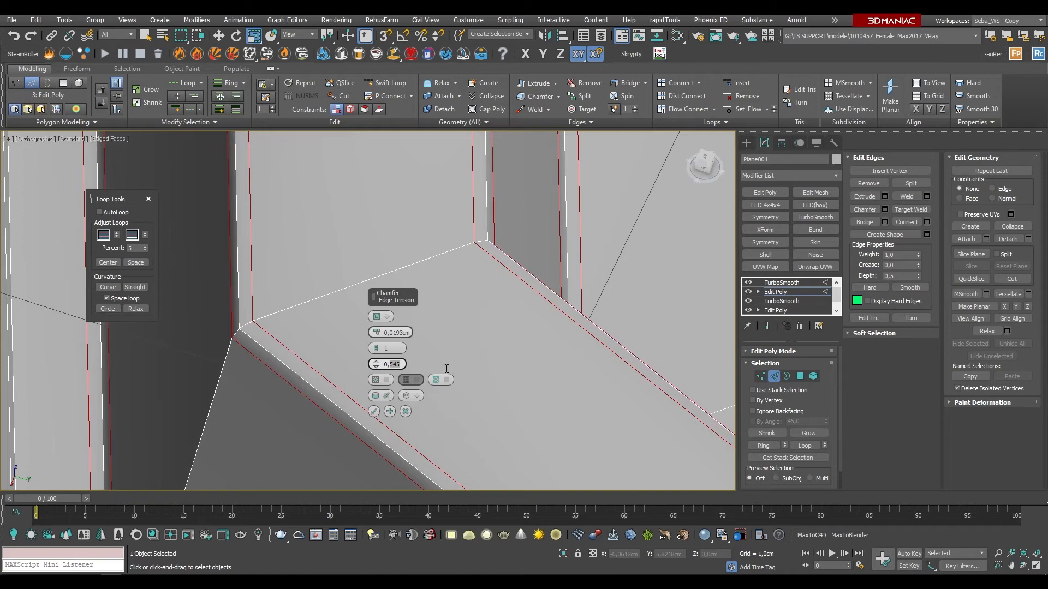
text(5)
drag(377, 334, 374, 300)
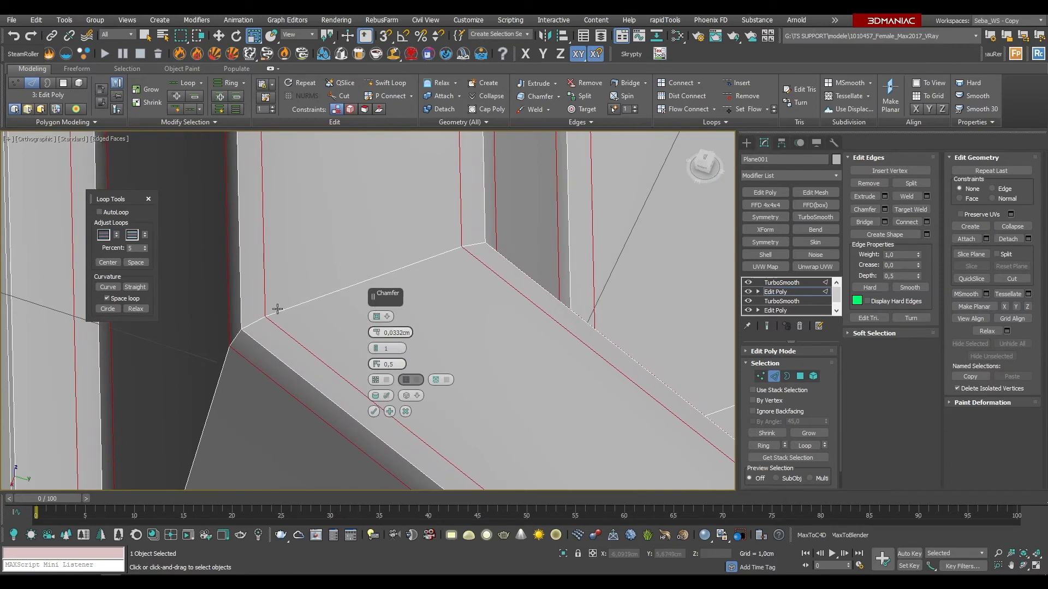
drag(375, 349, 375, 341)
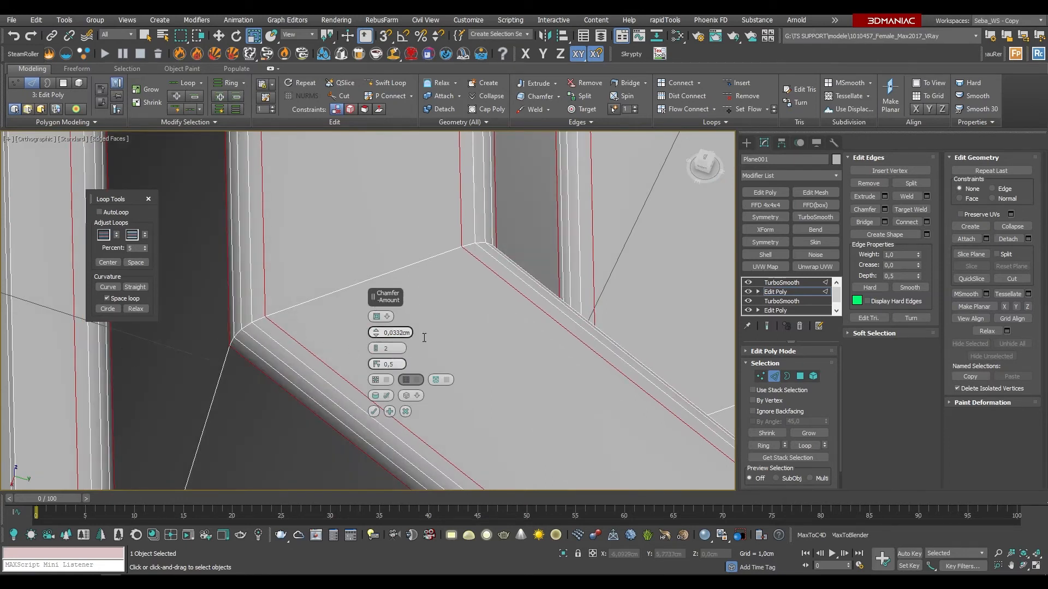
Step: Show the smoothed end result and set the uppermost TurboSmooth modifier's iterations to 3
click(767, 327)
scroll(252, 296, down, 5)
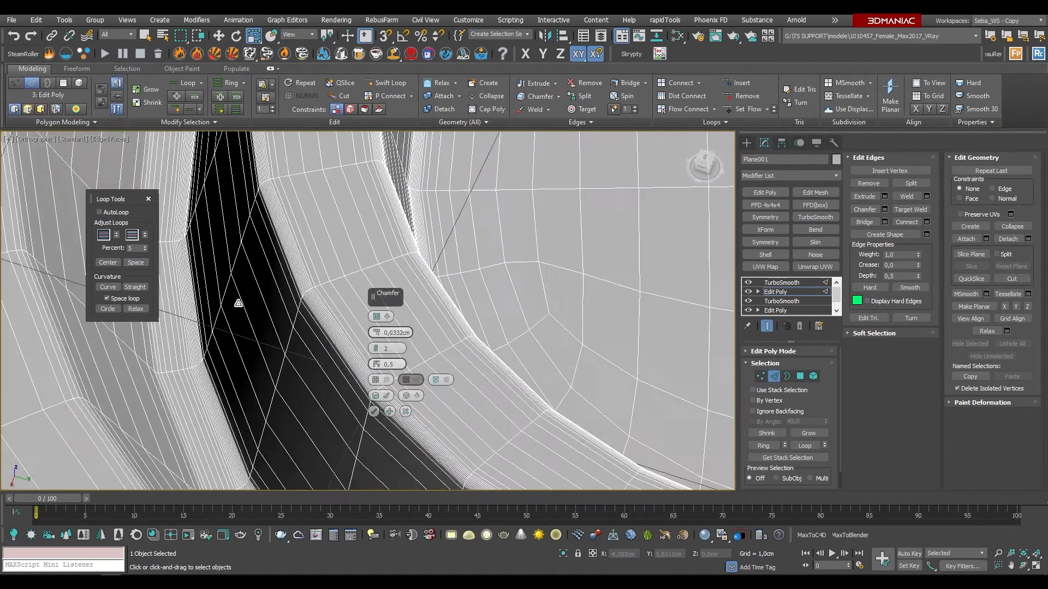
click(793, 282)
click(824, 368)
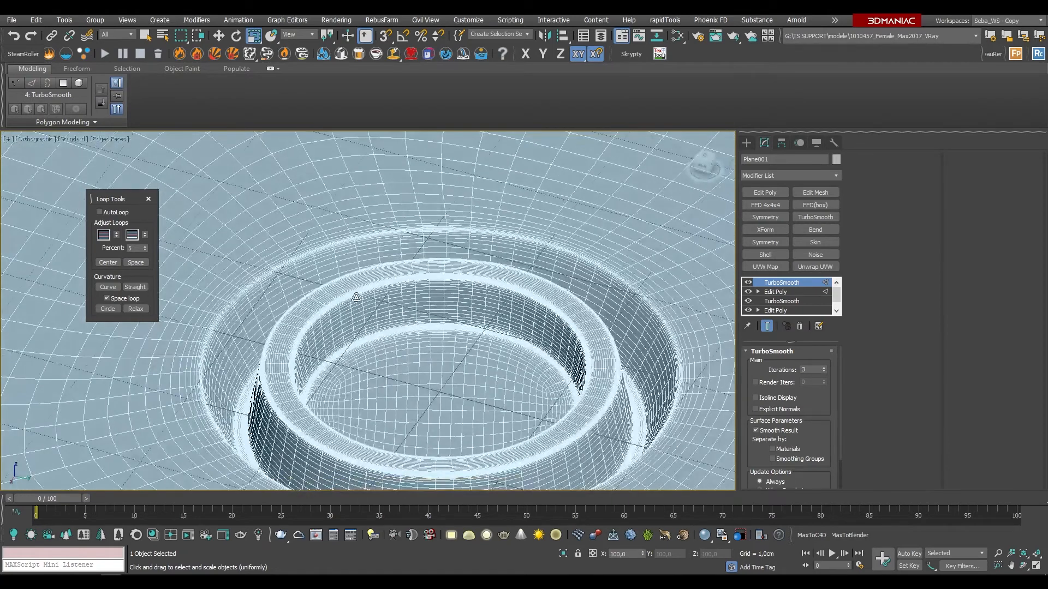
scroll(356, 297, down, 2)
alt+middle_drag(356, 297, 355, 291)
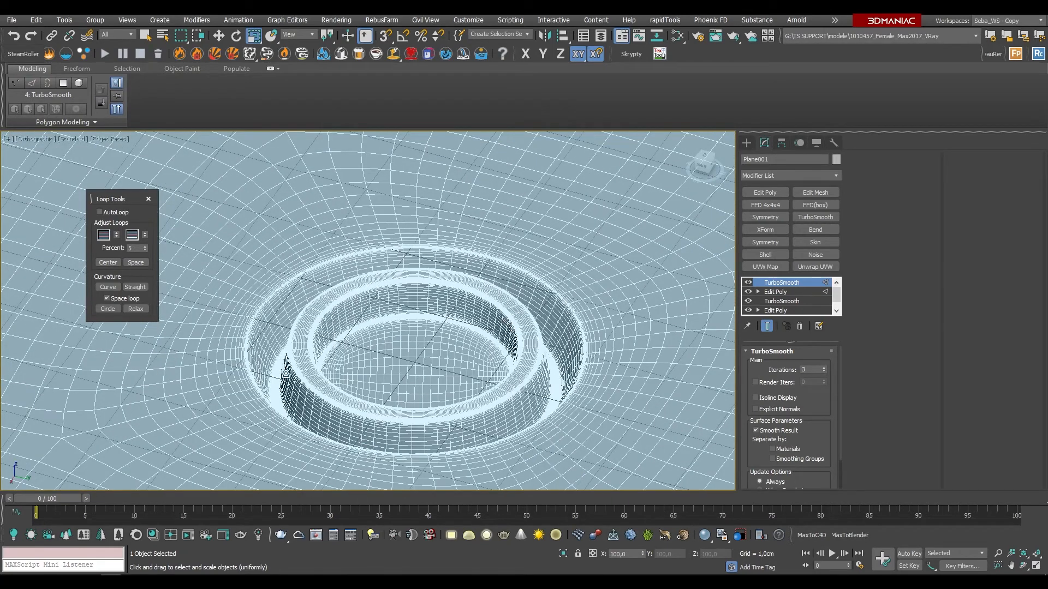
Step: Return to the edges of the Edit Poly below TurboSmooth and examine the chamfered ring's shading unsmoothed and without wireframe
click(785, 292)
click(773, 376)
mouse_move(416, 349)
alt+middle_down()
mouse_move(448, 370)
mouse_move(376, 454)
mouse_move(436, 377)
mouse_move(657, 418)
alt+middle_up()
key(F4)
click(767, 327)
alt+middle_drag(526, 402, 418, 362)
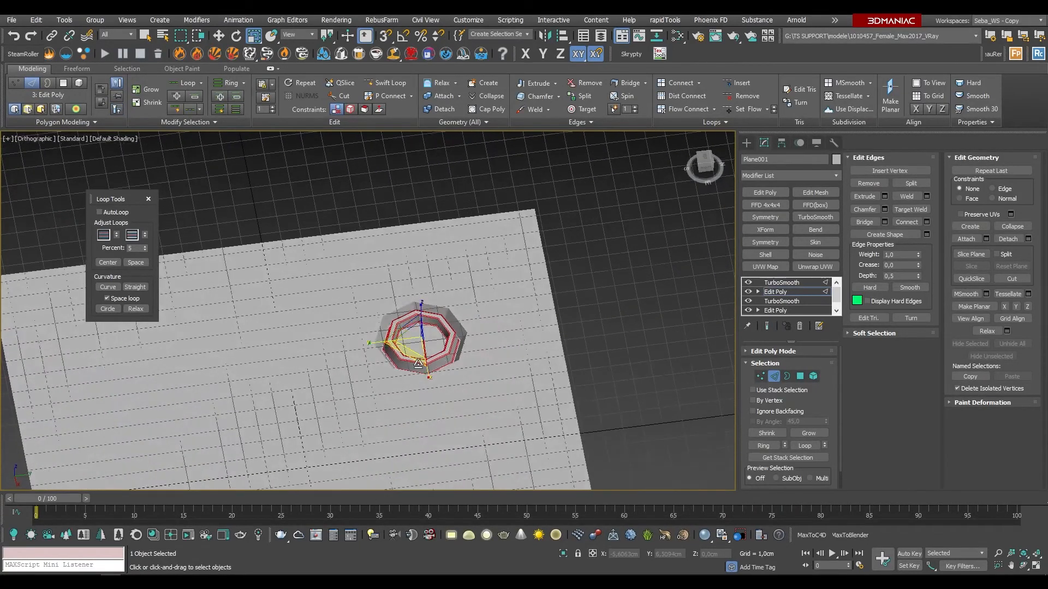
scroll(418, 363, up, 15)
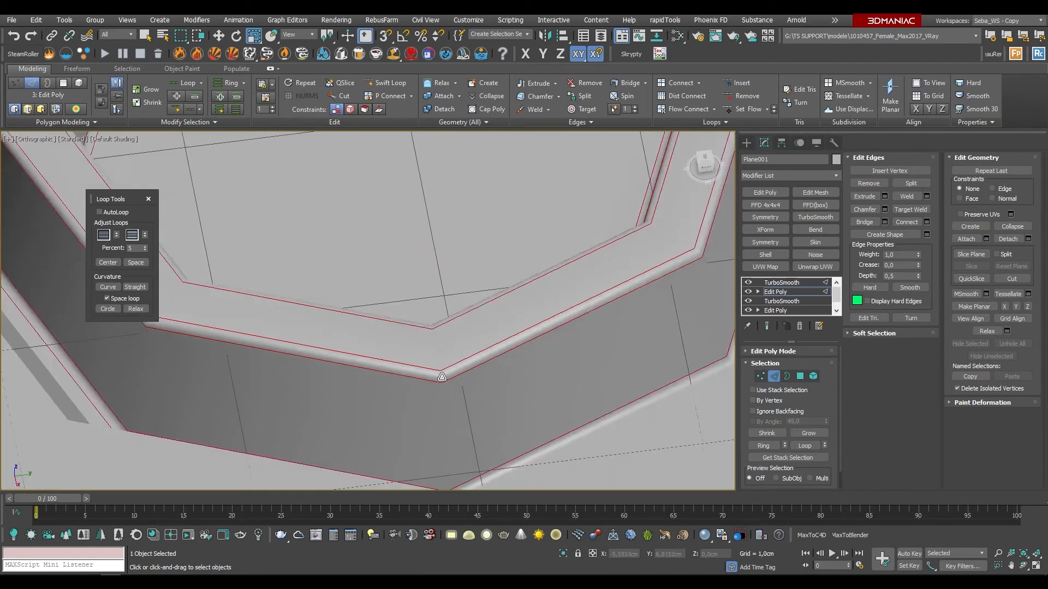
scroll(442, 377, down, 15)
key(F4)
alt+middle_drag(470, 330, 469, 349)
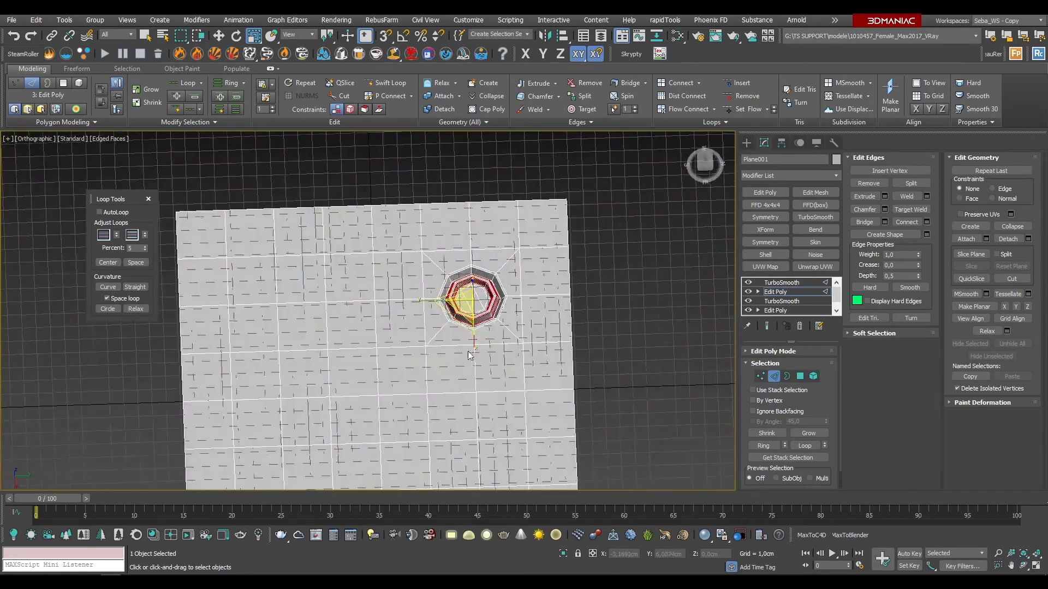
Step: From the top view, select a three-by-three block of the plane's polygons beside the recess and inset it by 1.1342 cm
click(704, 164)
scroll(615, 265, down, 5)
key(4)
scroll(532, 289, up, 5)
drag(306, 305, 397, 423)
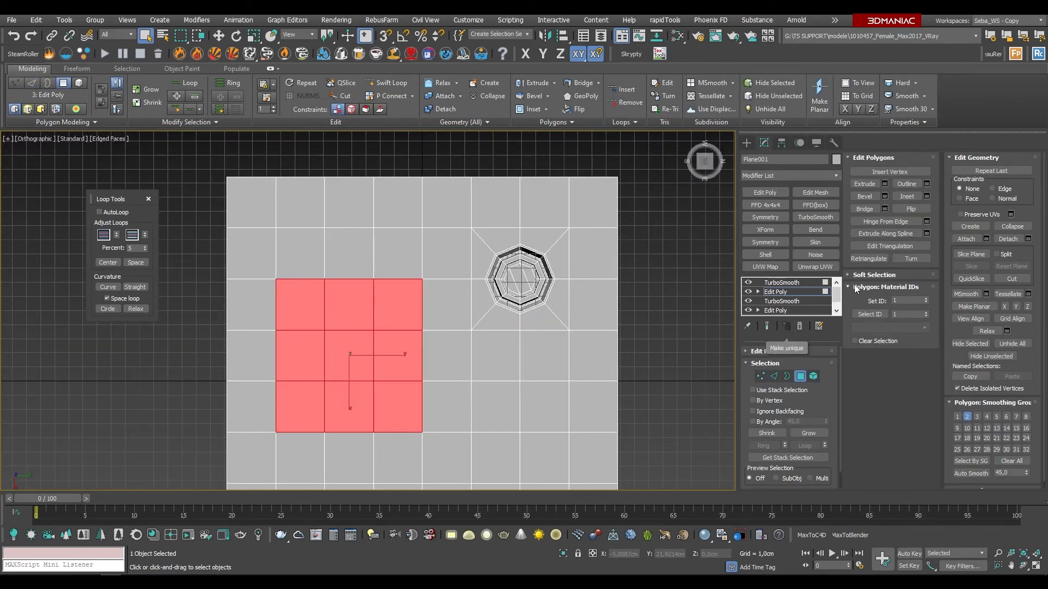
click(926, 195)
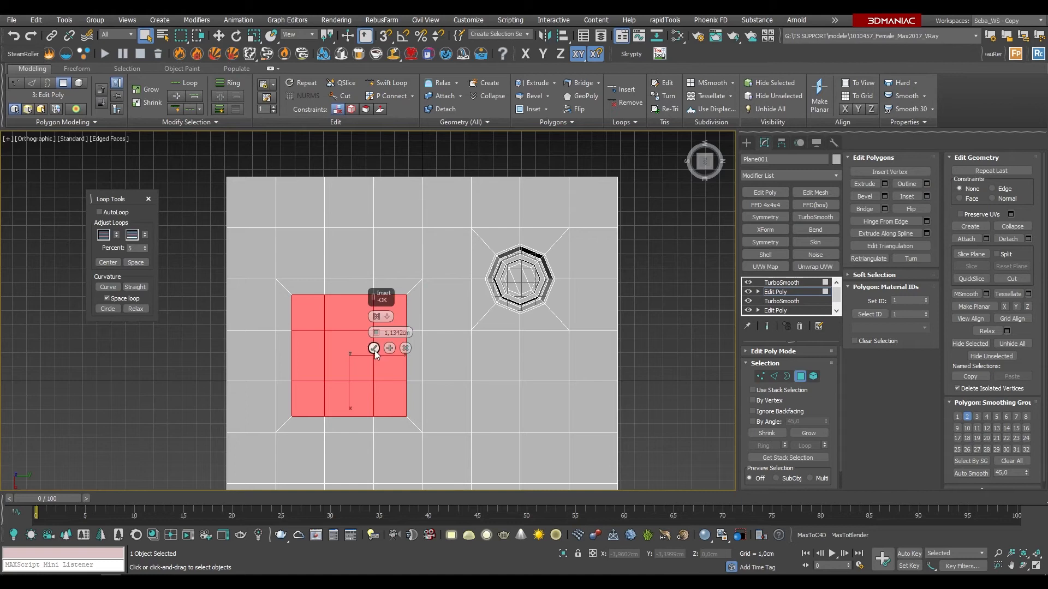
click(374, 348)
Step: Delete the inset polygons and shape the resulting open border into a circle with Loop Tools
key(Delete)
key(3)
click(371, 296)
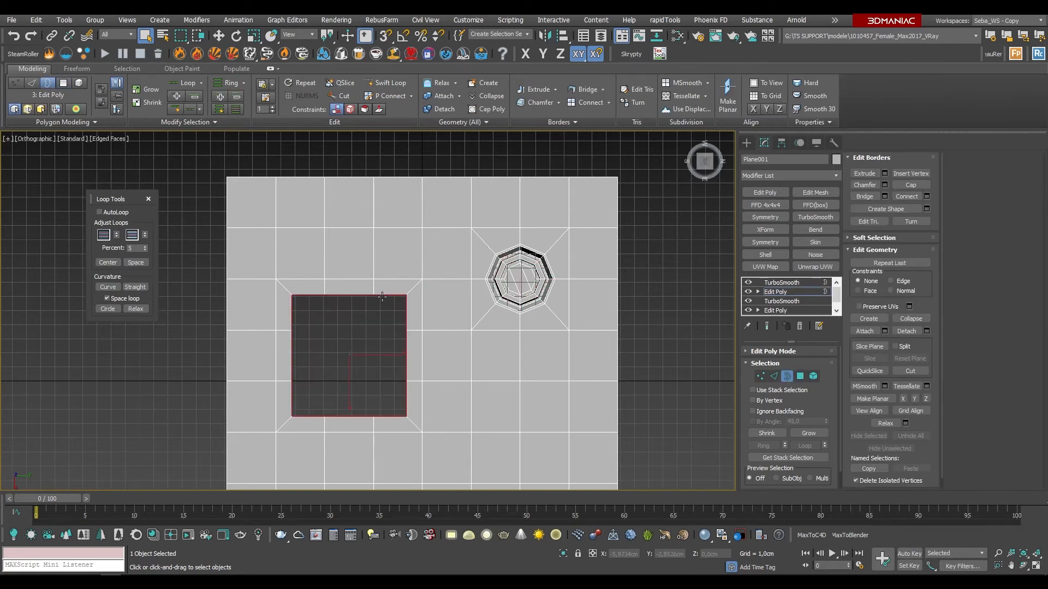
click(108, 308)
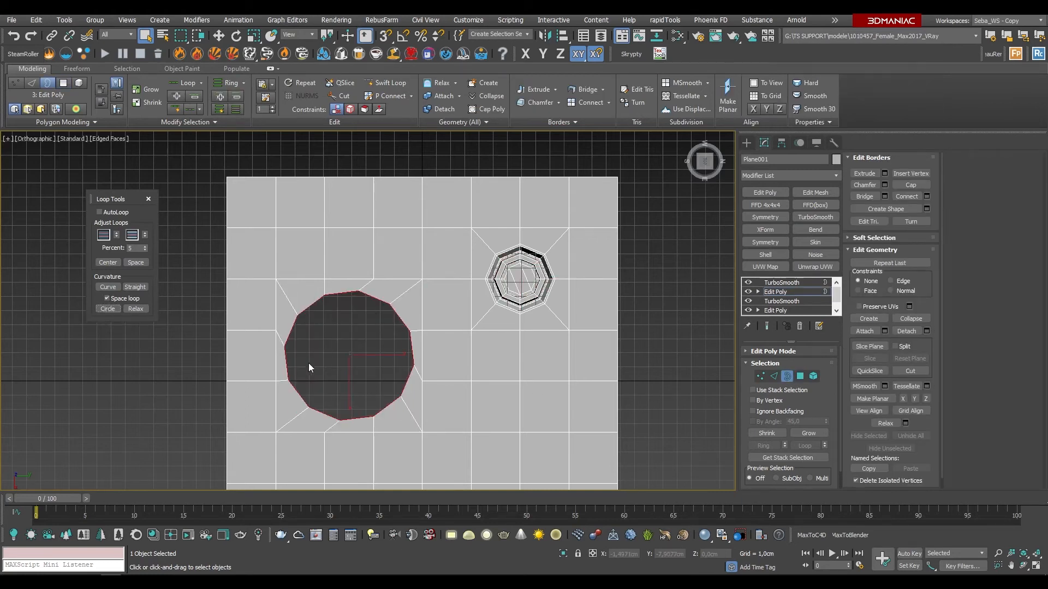
Step: Rotate the circular border to line up symmetrically with the surrounding grid and scale it down uniformly
scroll(351, 367, up, 2)
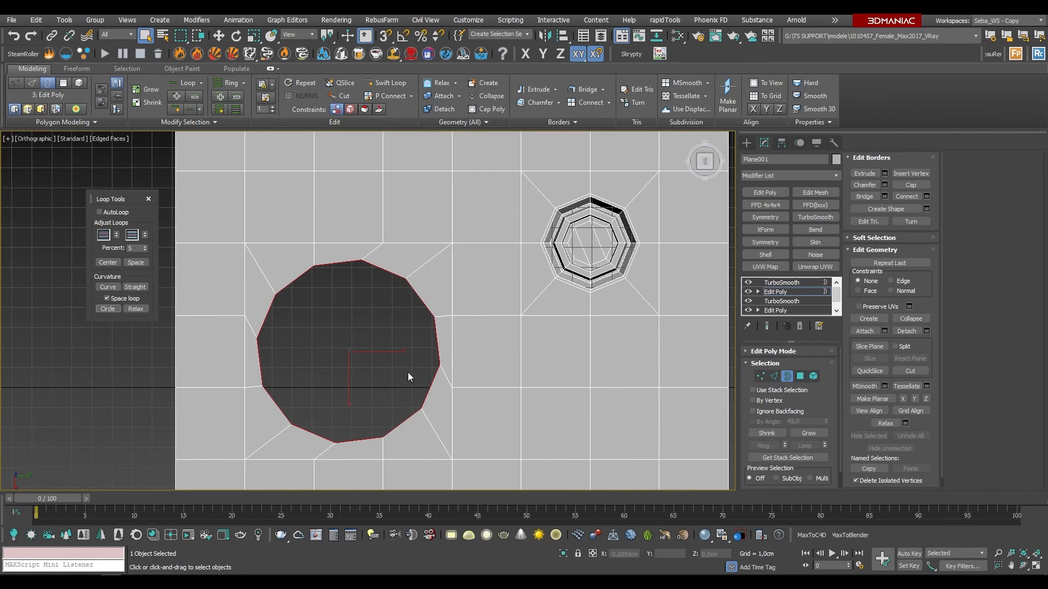
key(e)
drag(378, 326, 381, 333)
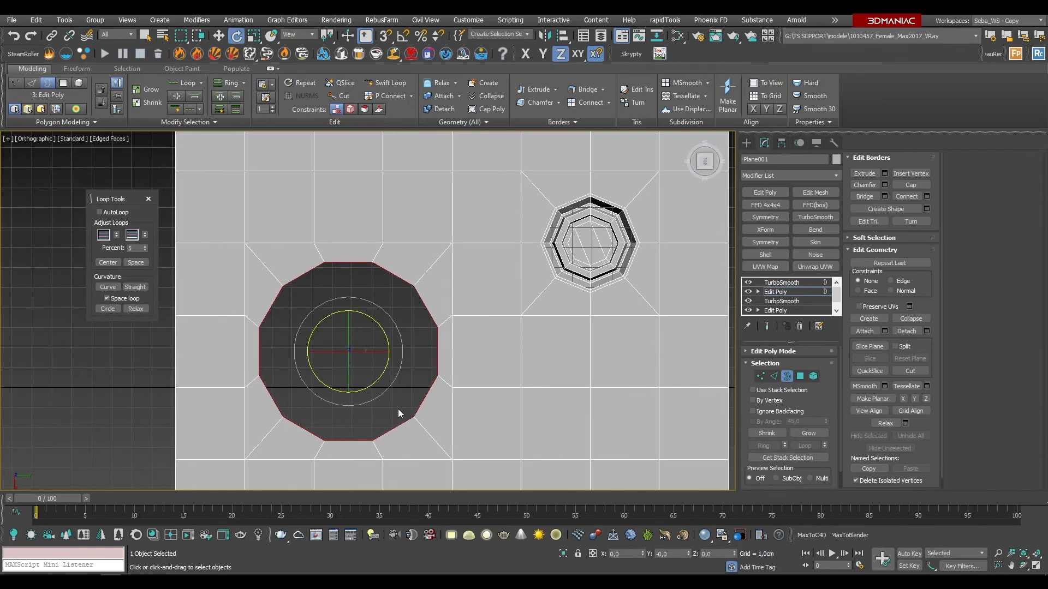
key(r)
drag(361, 356, 360, 391)
Step: Extend the circular border inward with a narrow ring scaled to 91 percent
key(w)
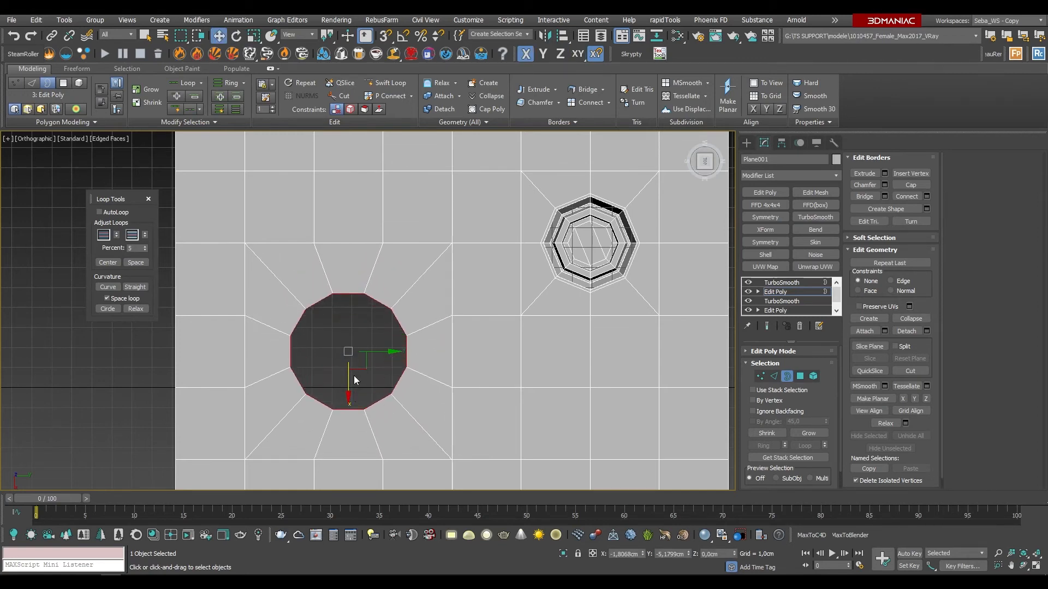
key(r)
drag(360, 361, 361, 365)
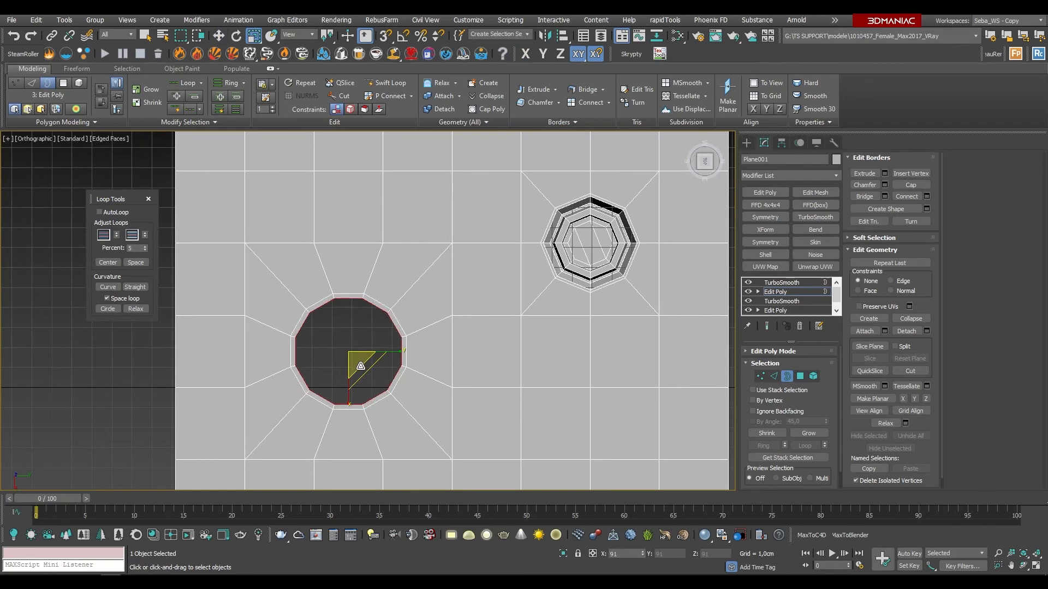
Step: Stretch the larger circular hole into an elongated slot by moving the vertices of its two opposite halves apart
click(760, 376)
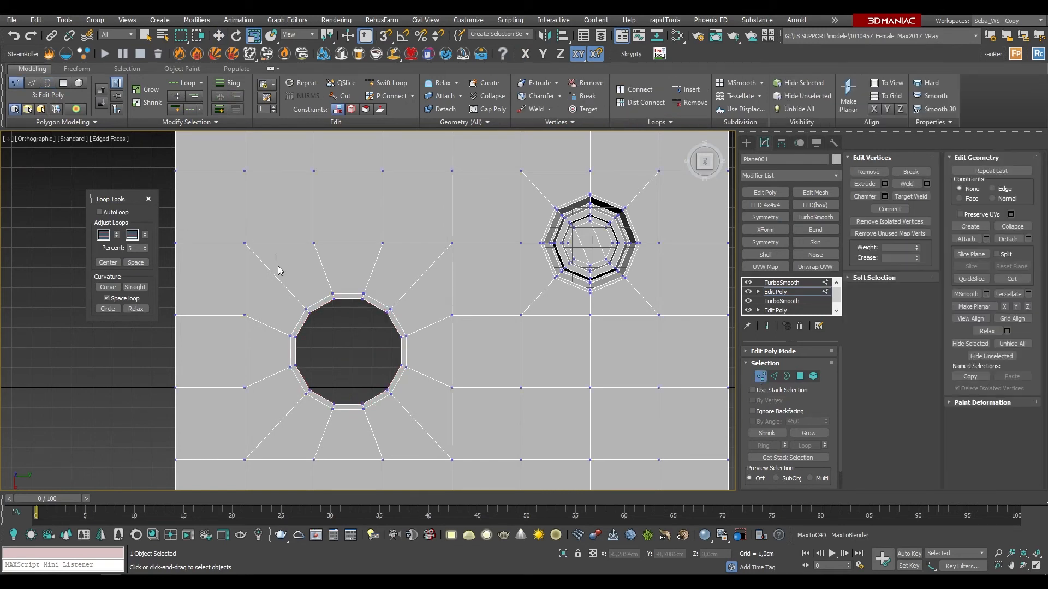
drag(424, 351, 424, 352)
key(w)
drag(348, 336, 348, 307)
drag(380, 420, 421, 428)
drag(348, 418, 348, 445)
Step: Extrude the slot's inner border downward to form the vertical walls of the recess
click(786, 376)
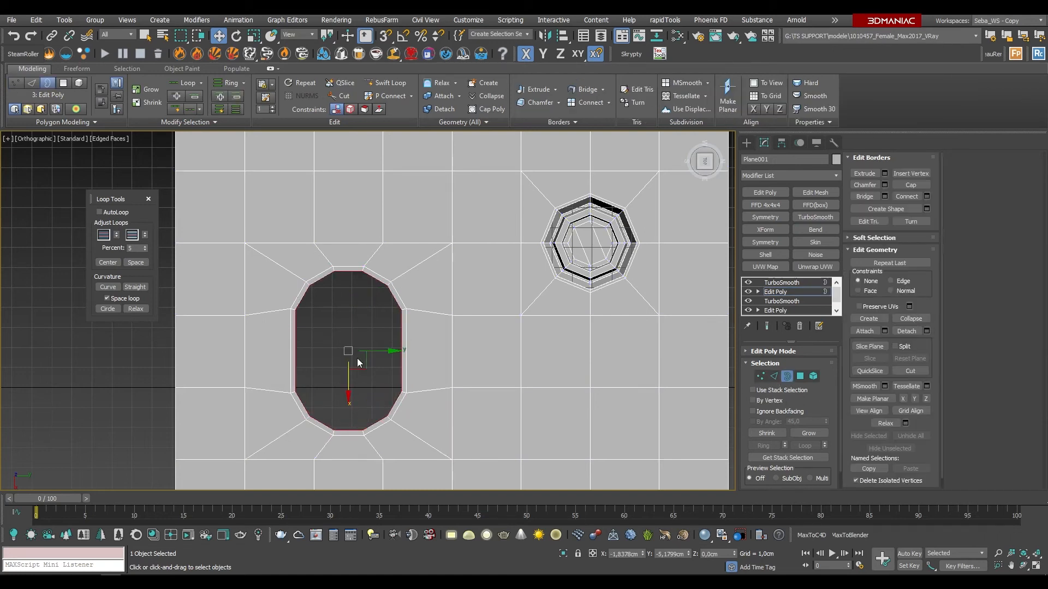
alt+middle_drag(349, 393, 334, 381)
scroll(332, 379, up, 2)
shift+drag(363, 300, 369, 368)
Step: Try extending the slot's lower border inward with its width scaled to 82 percent, and undo the attempt
key(e)
key(r)
alt+middle_drag(378, 351, 405, 378)
click(704, 163)
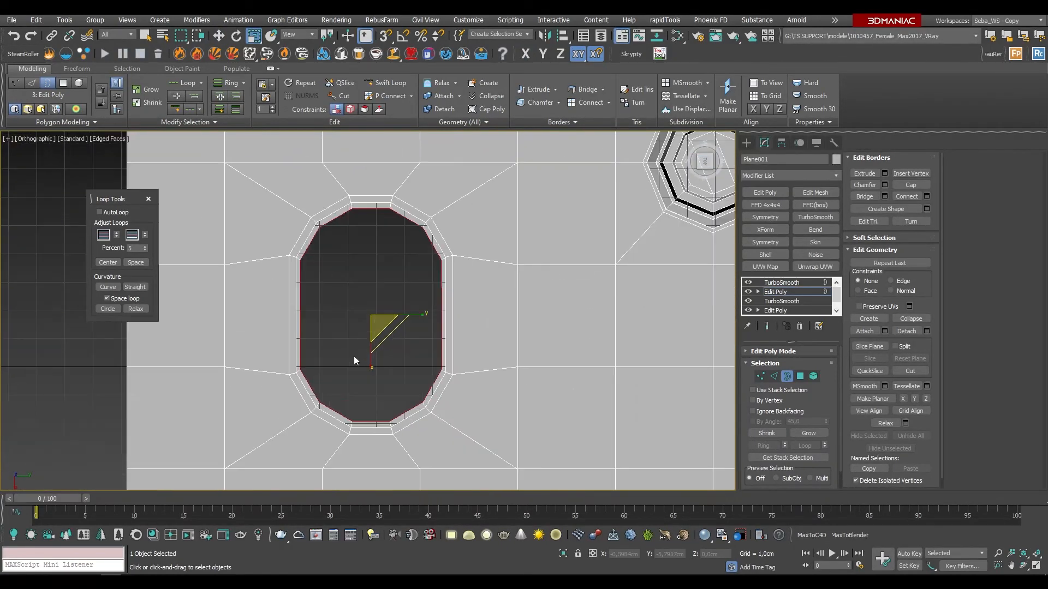
scroll(433, 370, up, 3)
drag(321, 268, 347, 261)
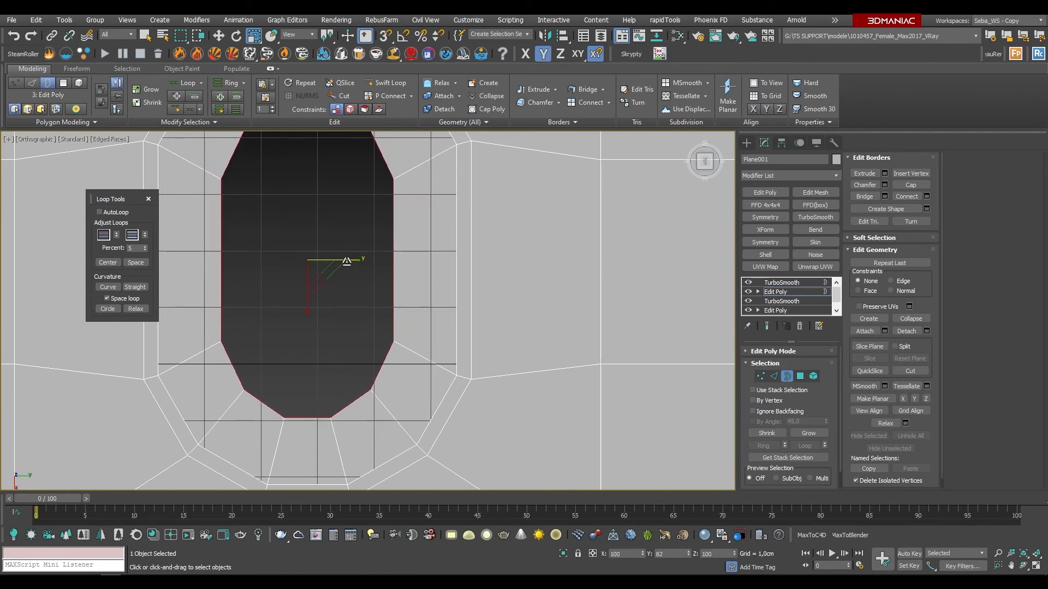
scroll(332, 289, down, 3)
alt+middle_drag(333, 297, 329, 270)
drag(333, 285, 329, 263)
alt+middle_drag(328, 263, 320, 329)
key(ctrl+z)
key(ctrl+z)
key(ctrl+z)
Step: Bridge the opposite curved-end edges of the slot's lower border, leaving out the straight middle edges, to create the floor
scroll(311, 262, up, 5)
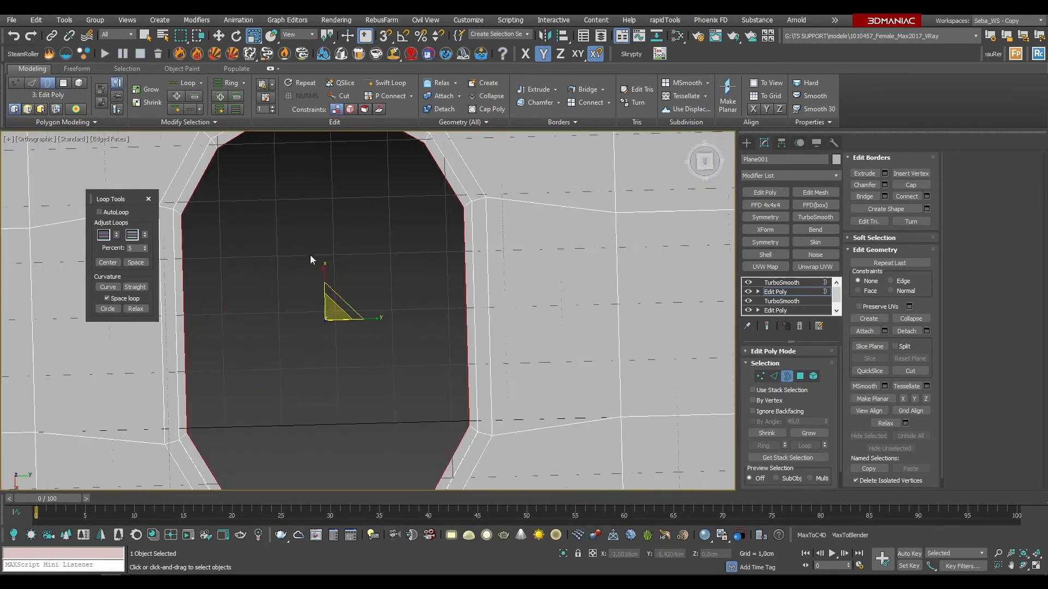
scroll(324, 267, down, 3)
alt+middle_drag(324, 270, 328, 240)
click(774, 376)
alt+middle_drag(434, 300, 469, 291)
ctrl+click(470, 291)
alt+drag(223, 291, 542, 310)
alt+middle_drag(542, 310, 389, 351)
scroll(339, 257, up, 4)
click(868, 225)
scroll(341, 256, down, 4)
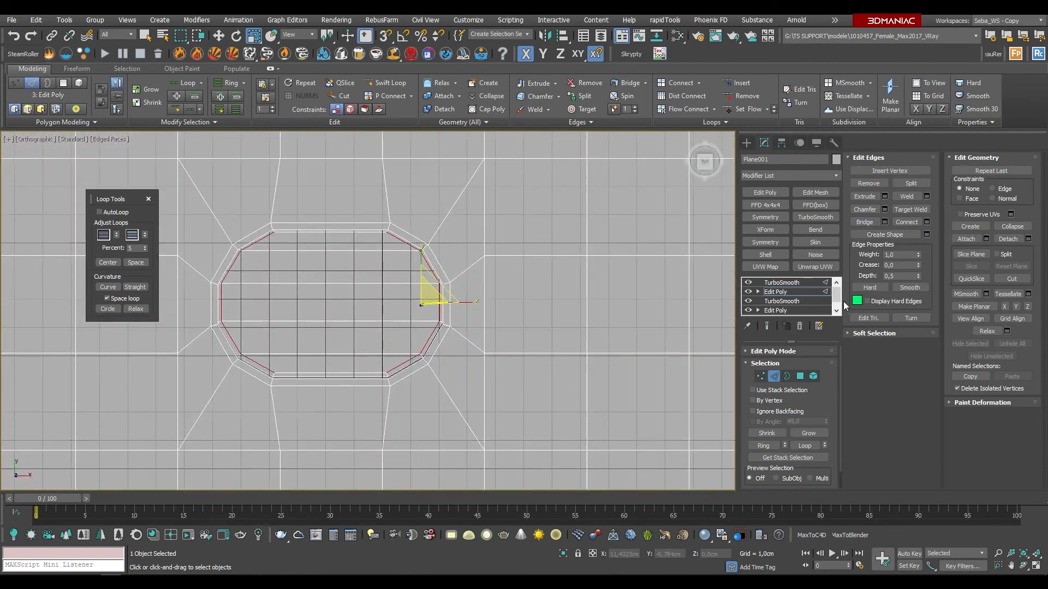
Step: Examine the slot under TurboSmooth, comparing the smoothed edged-face result with the base cage at vertex level
click(774, 283)
alt+middle_drag(382, 257, 547, 300)
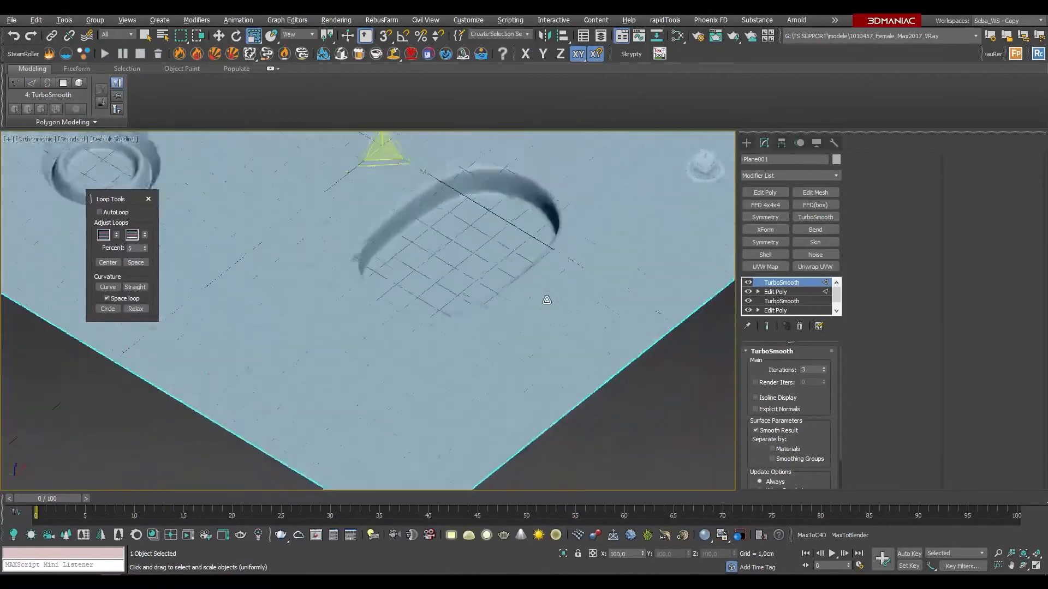
click(775, 292)
click(767, 327)
click(760, 376)
alt+middle_drag(650, 289, 538, 259)
click(767, 326)
scroll(466, 214, down, 2)
key(F4)
scroll(532, 254, up, 3)
click(768, 326)
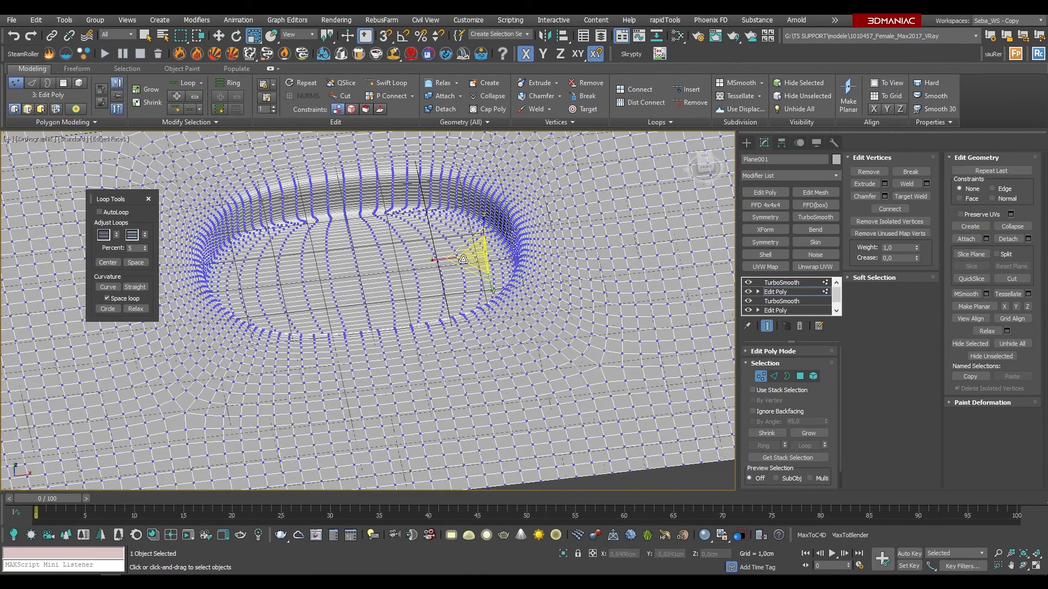
Step: Move the selected vertices at one end of the slot outward along X to lengthen the recess, with edged faces hidden
key(w)
key(F4)
drag(517, 260, 557, 261)
alt+middle_drag(557, 261, 606, 273)
Step: Chamfer the slot's upper rim and floor edge loops with 1 segment, adjusting the amount against the smoothed result
click(766, 326)
scroll(527, 218, up, 3)
key(2)
key(F4)
double_click(496, 177)
click(884, 209)
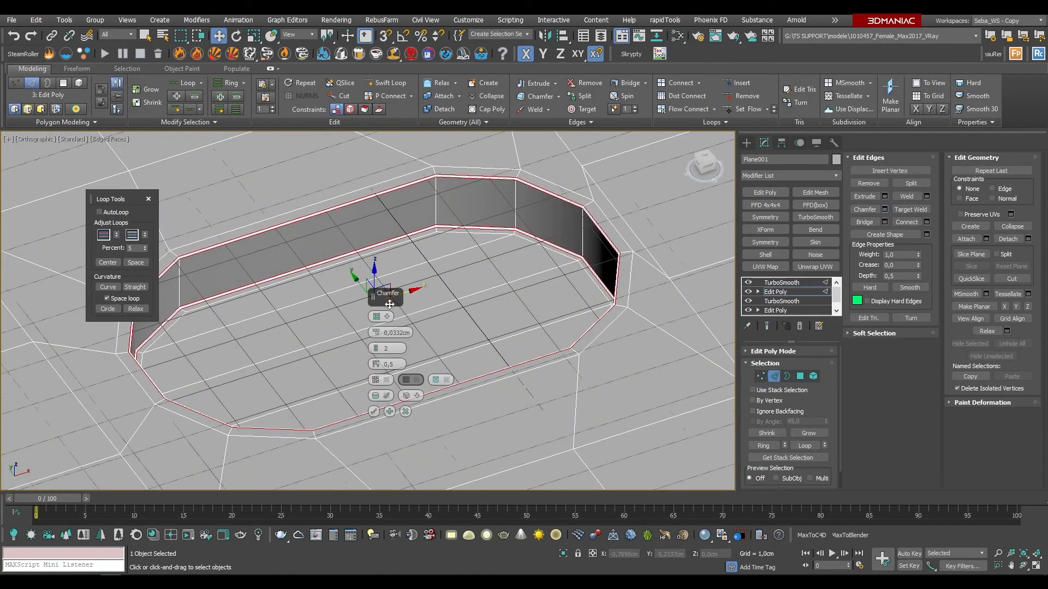
scroll(376, 365, up, 5)
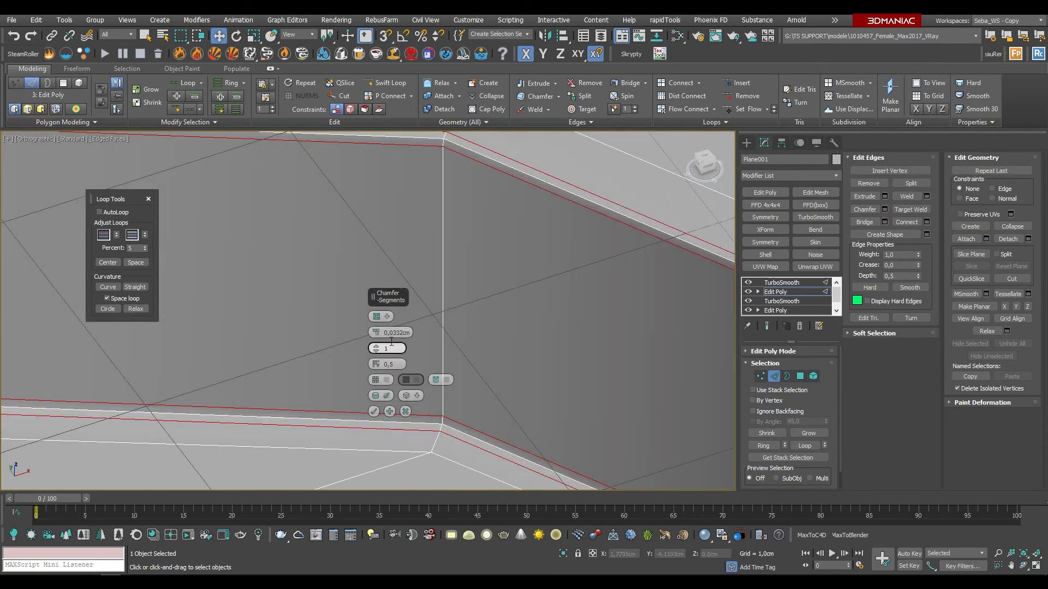
click(766, 326)
drag(376, 332, 503, 273)
scroll(502, 273, down, 6)
click(374, 412)
Step: Examine the smoothed slot and round recess on the whole plane from several angles with edged faces hidden
scroll(481, 297, down, 4)
key(F4)
scroll(494, 360, down, 4)
scroll(468, 297, up, 3)
alt+middle_drag(523, 298, 554, 366)
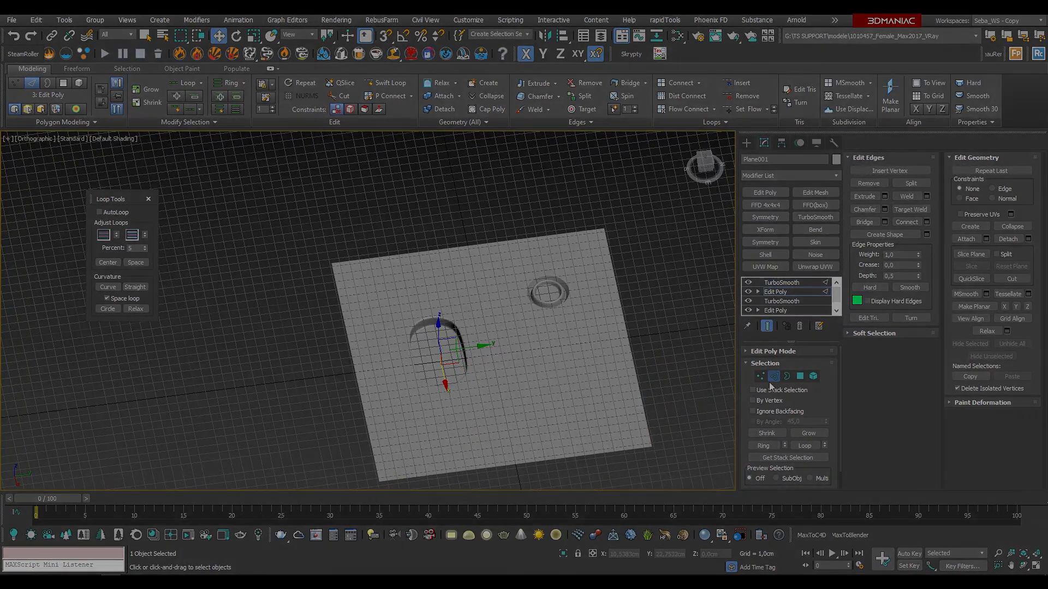
alt+middle_drag(660, 376, 551, 358)
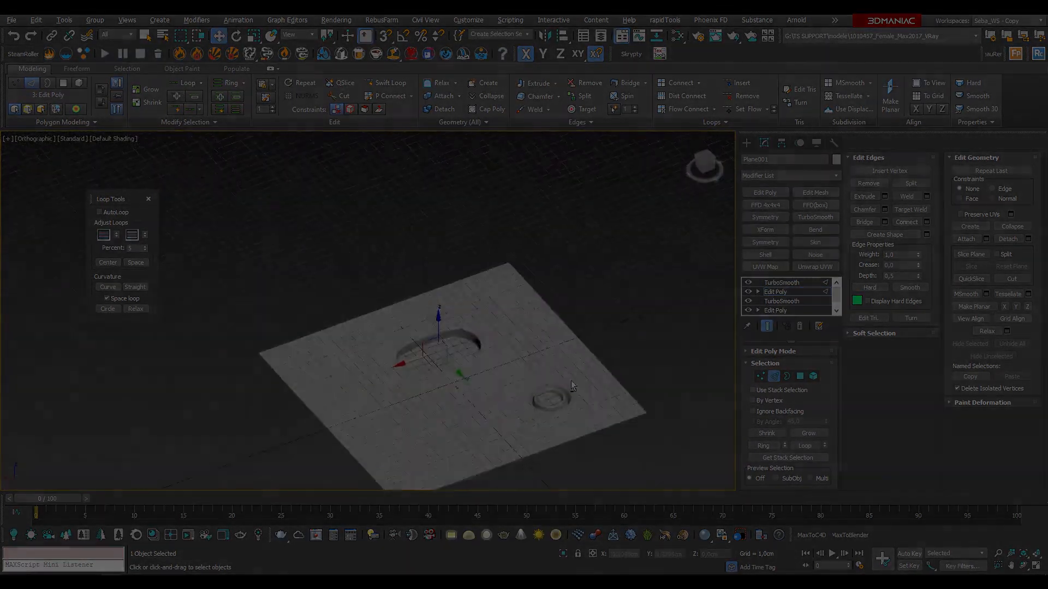
alt+middle_drag(551, 358, 569, 411)
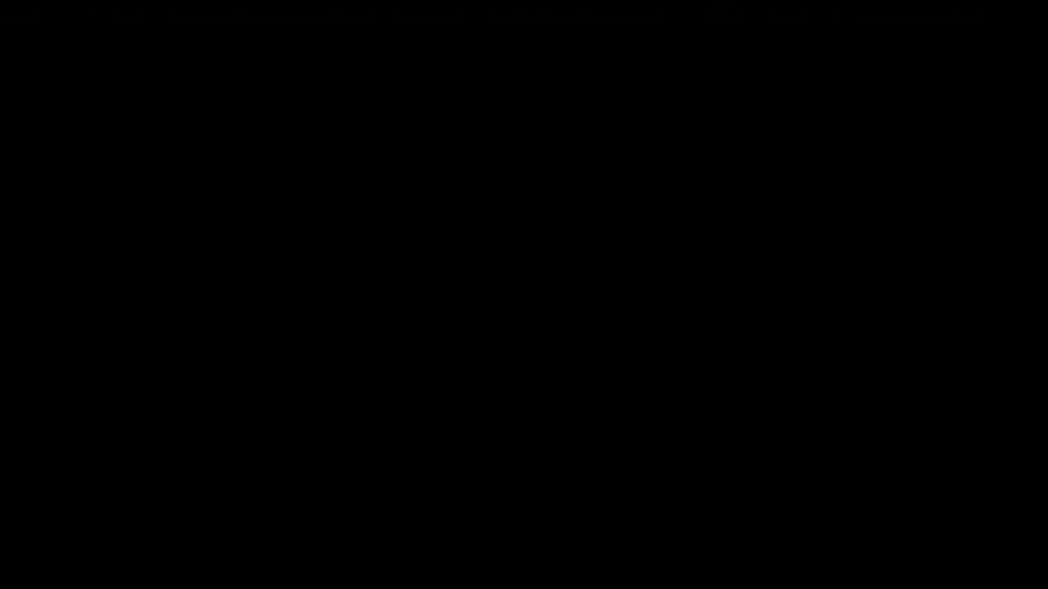